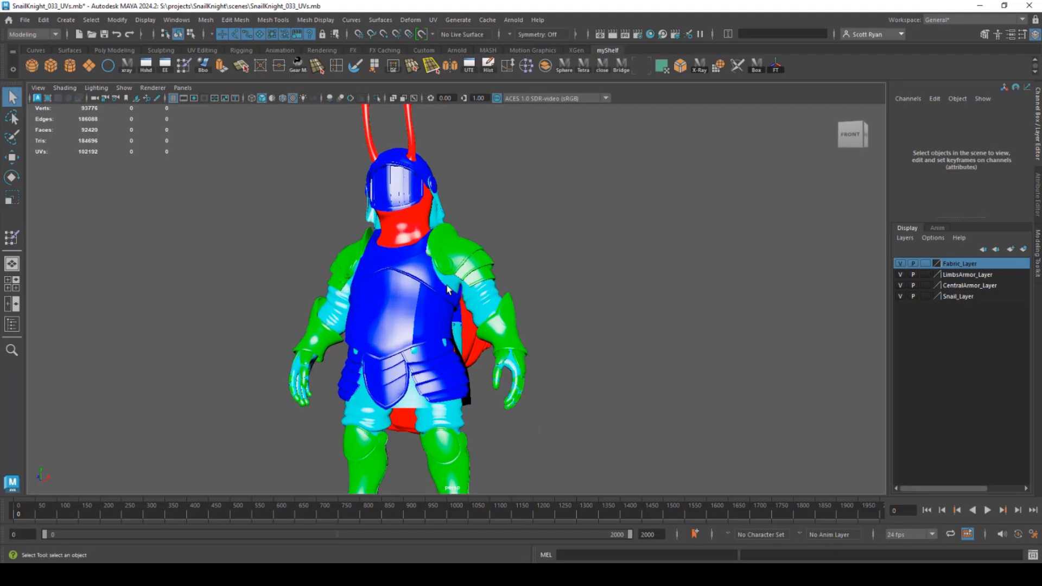
- Zoom in on the knight, select the central armor and show its material's attributes
left_click_drag(419, 271, 374, 257, "alt")
right_click_drag(374, 257, 451, 253, "alt")
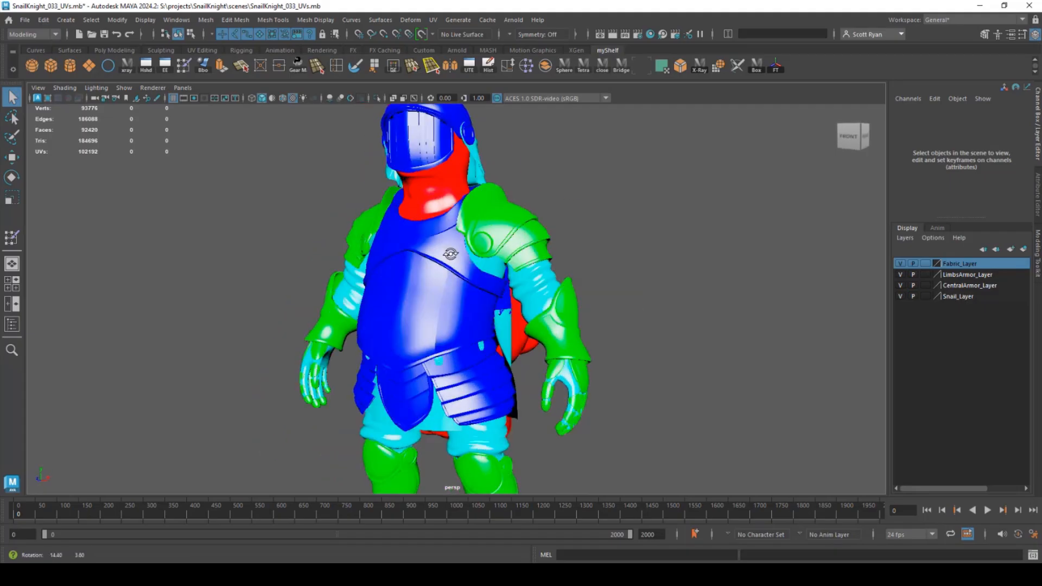
left_click_drag(451, 253, 470, 224, "alt")
left_click(396, 151)
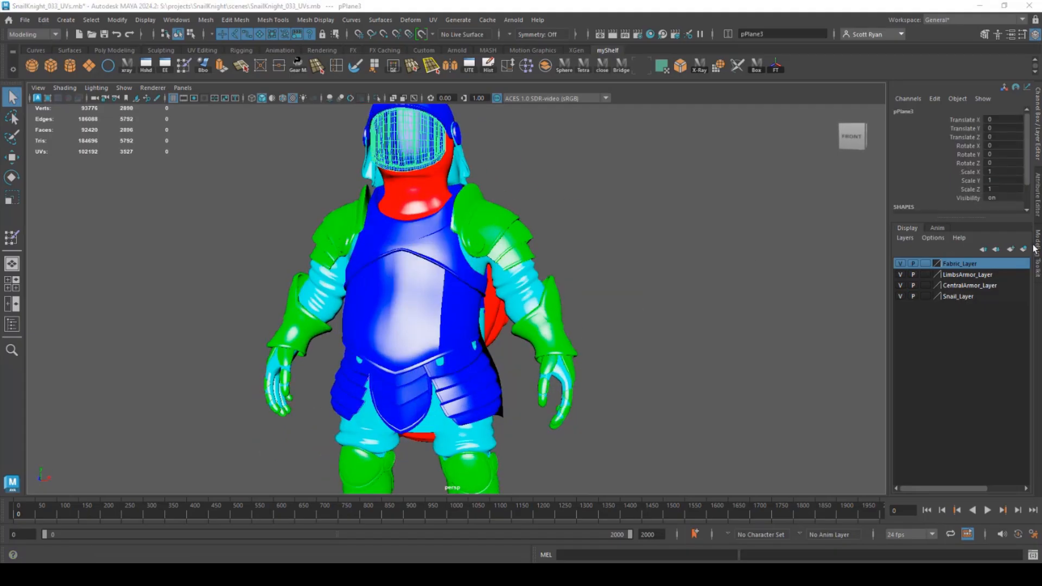
left_click(1036, 250)
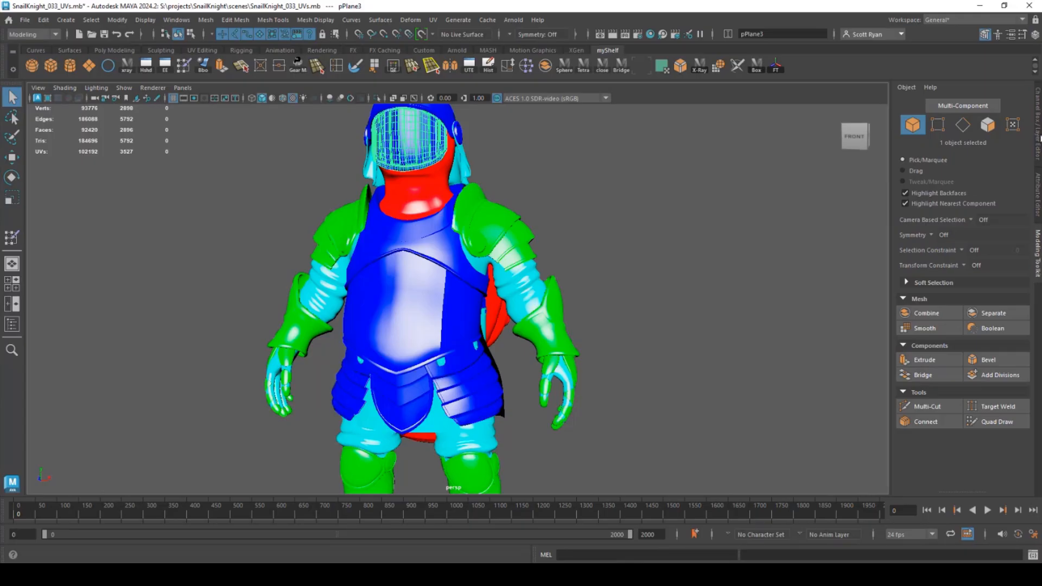
left_click(1039, 137)
left_click(1038, 189)
left_click(964, 113)
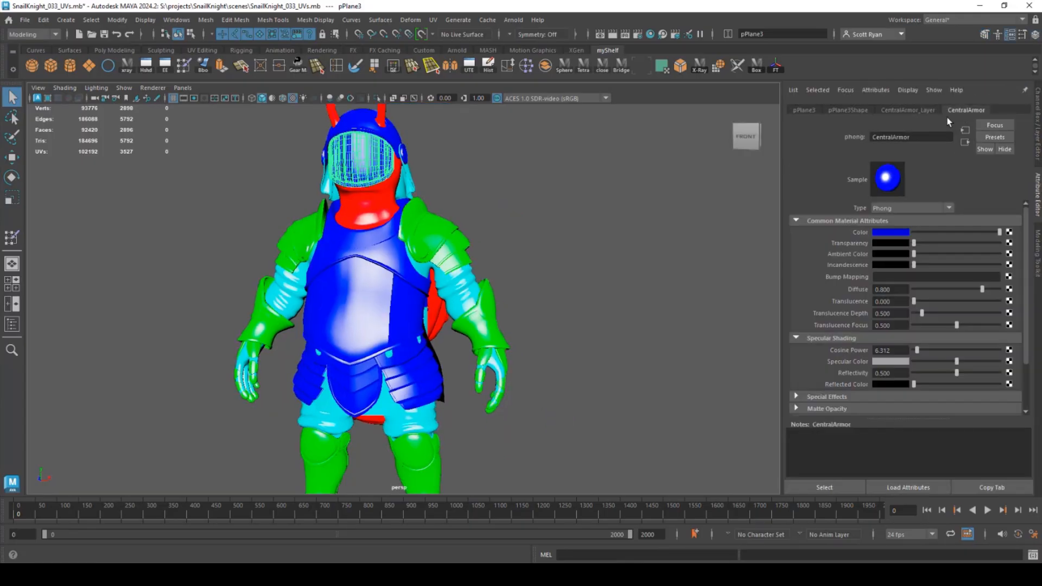
- Change the Phong material's Type to Ai Standard Surface and rename it CentralArmor
left_click(950, 207)
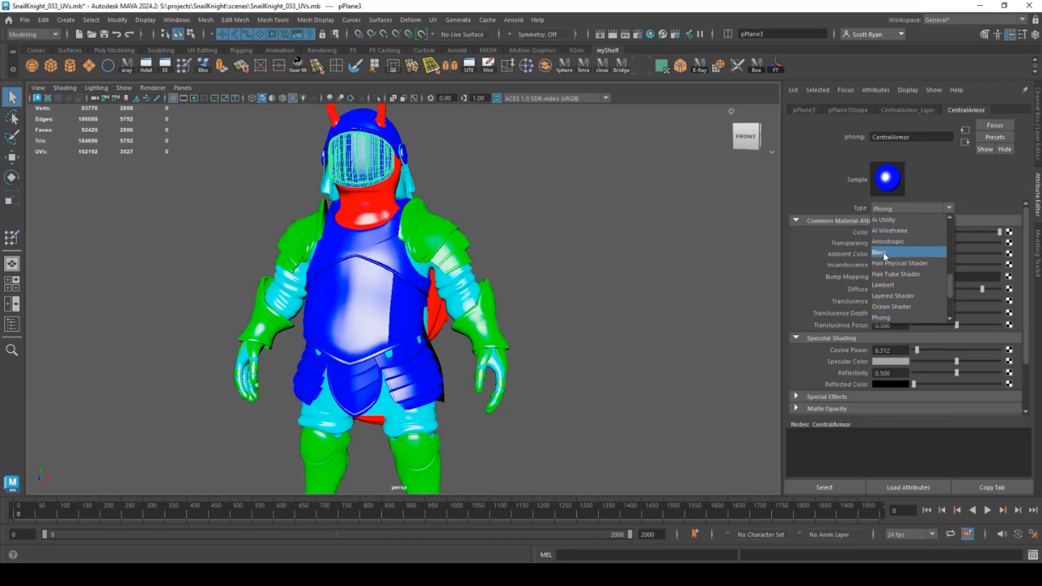
scroll(887, 239, "up", 6)
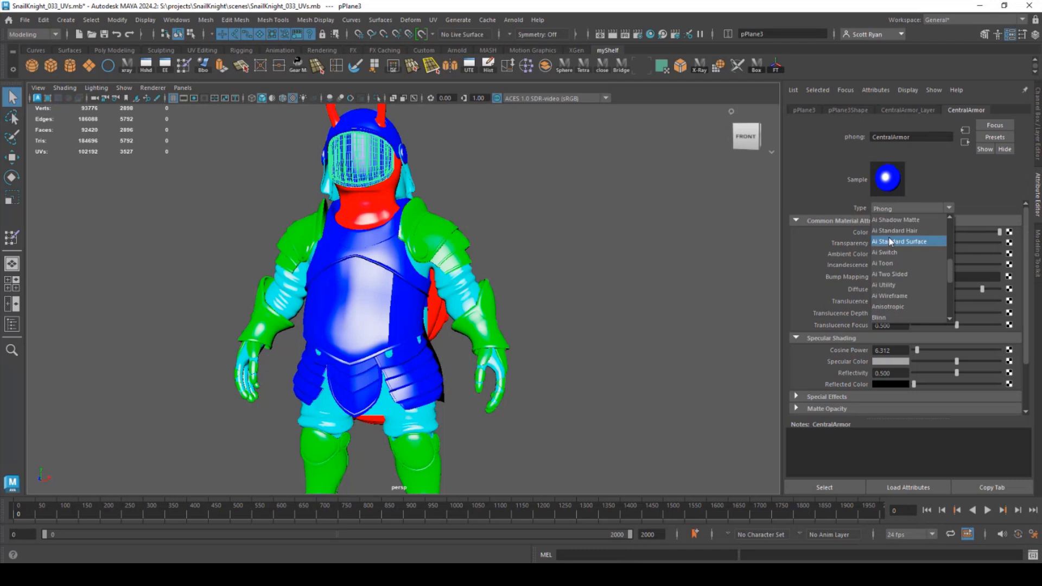
scroll(879, 308, "down", 2)
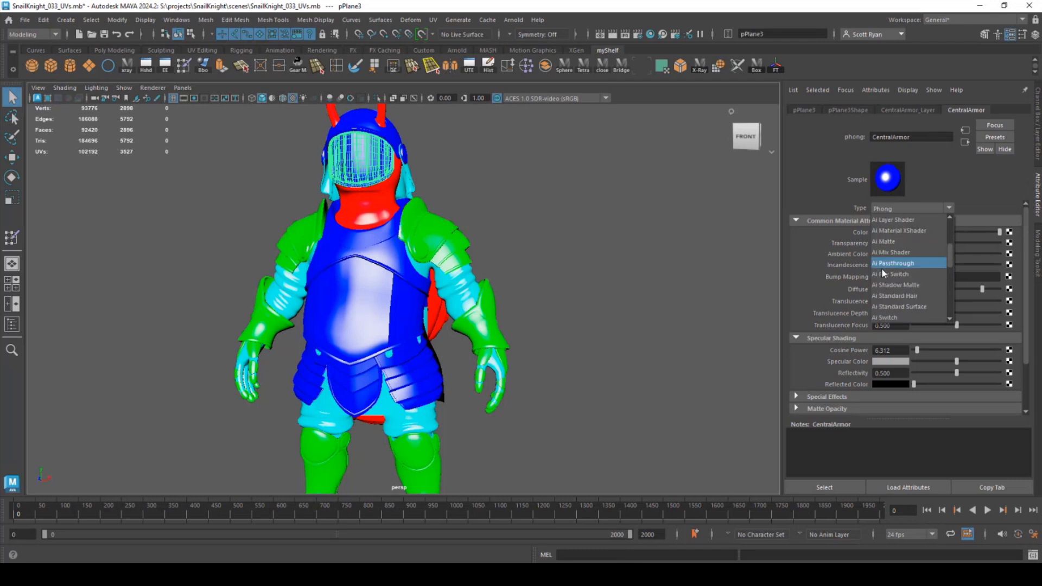
left_click(878, 308)
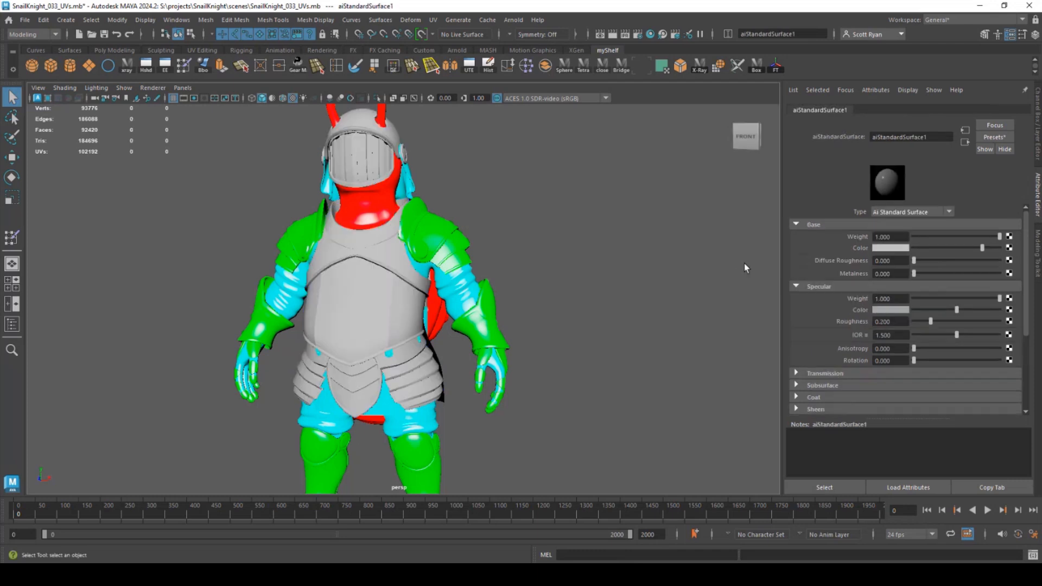
mouse_move(472, 233)
left_mouse_down("alt")
mouse_move(511, 244)
mouse_move(481, 243)
left_mouse_up("alt")
left_click(936, 137)
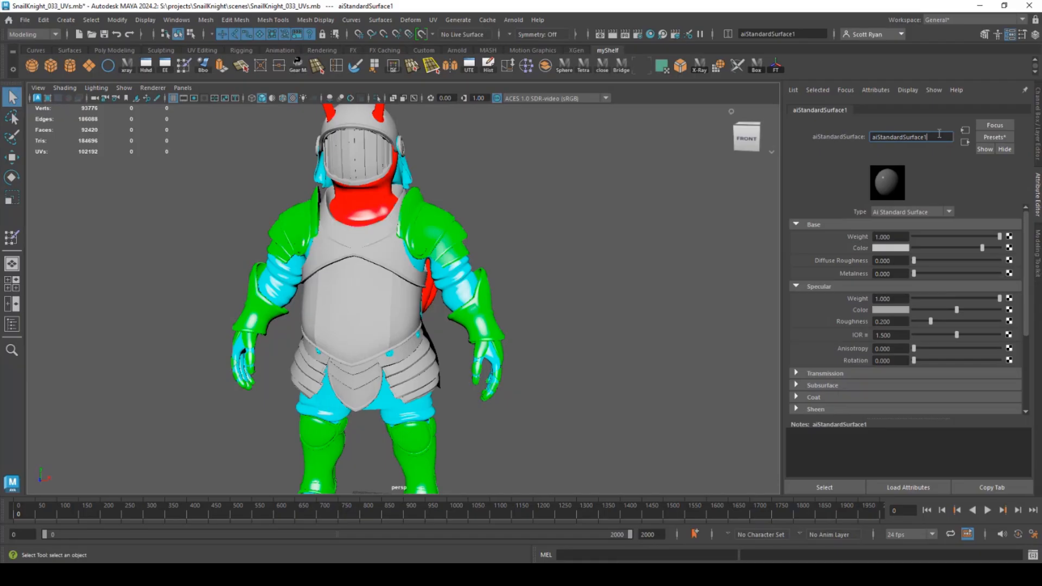
double_click(939, 133)
type("CentralArmor")
key("Return")
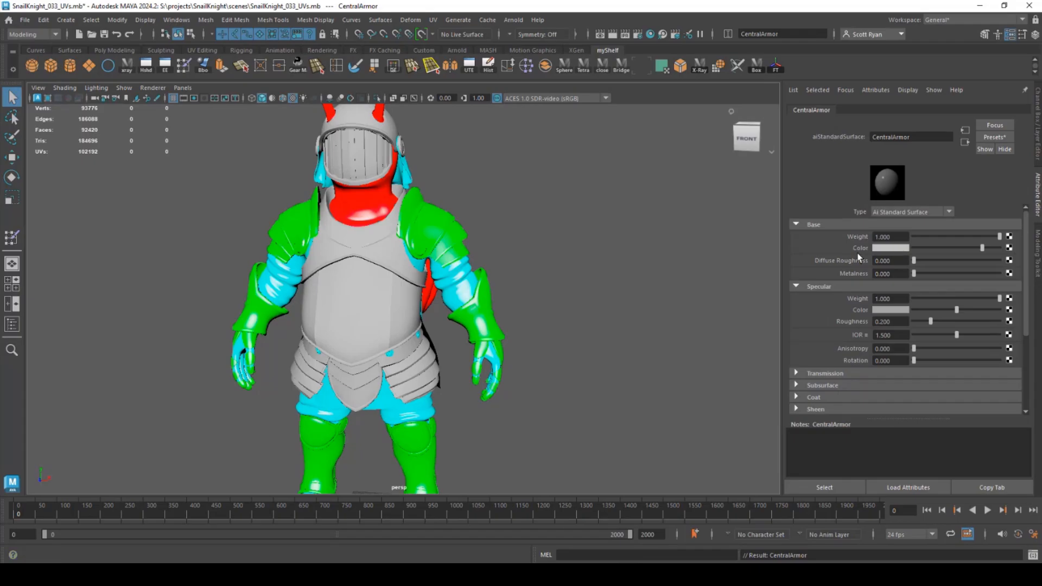
- Map a File texture loading CentralArmor_BaseColor.png to CentralArmor's Base Color
left_click(1009, 248)
left_click(434, 285)
left_click(1011, 258)
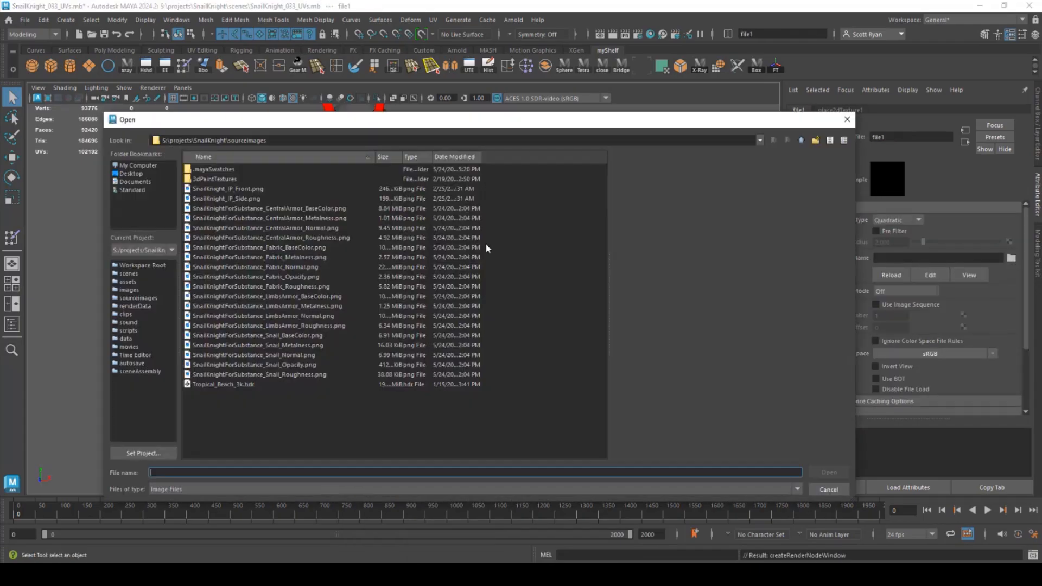
left_click(266, 209)
left_click(829, 472)
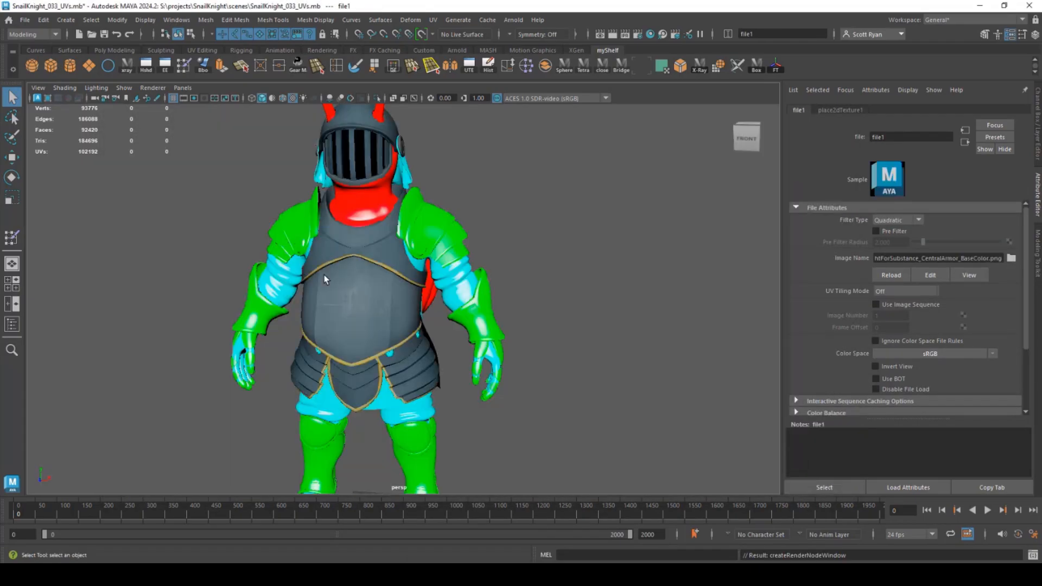
left_click_drag(411, 294, 384, 266, "alt")
right_click_drag(383, 265, 419, 280, "alt")
left_click_drag(419, 280, 399, 280, "alt")
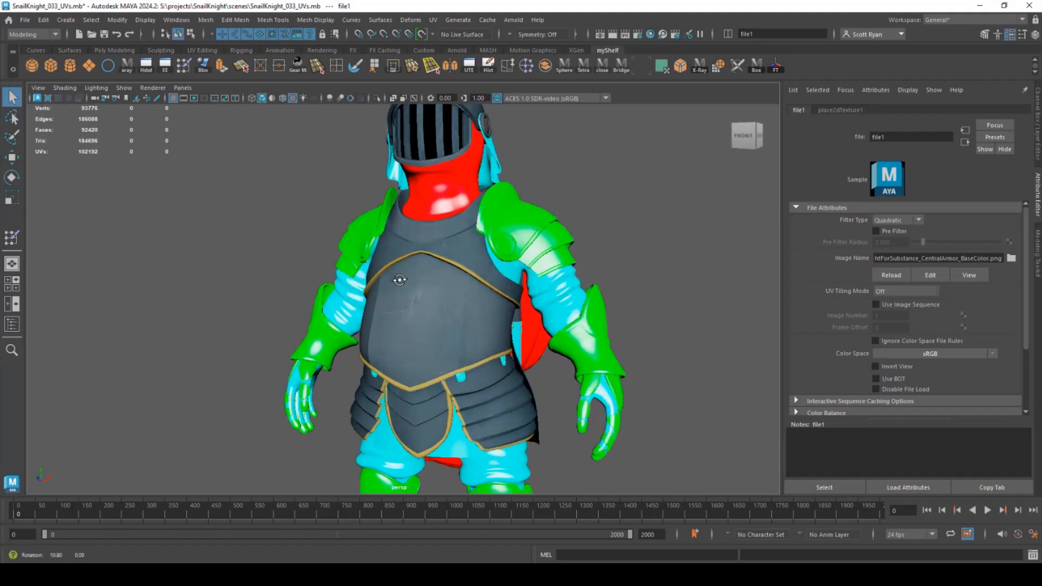
left_click_drag(441, 307, 407, 269, "alt")
middle_click_drag(407, 269, 446, 299, "alt")
scroll(446, 299, "down", 2)
- Map the CentralArmor metalness image to Metalness through a File texture set to Raw colour space
left_click(965, 142)
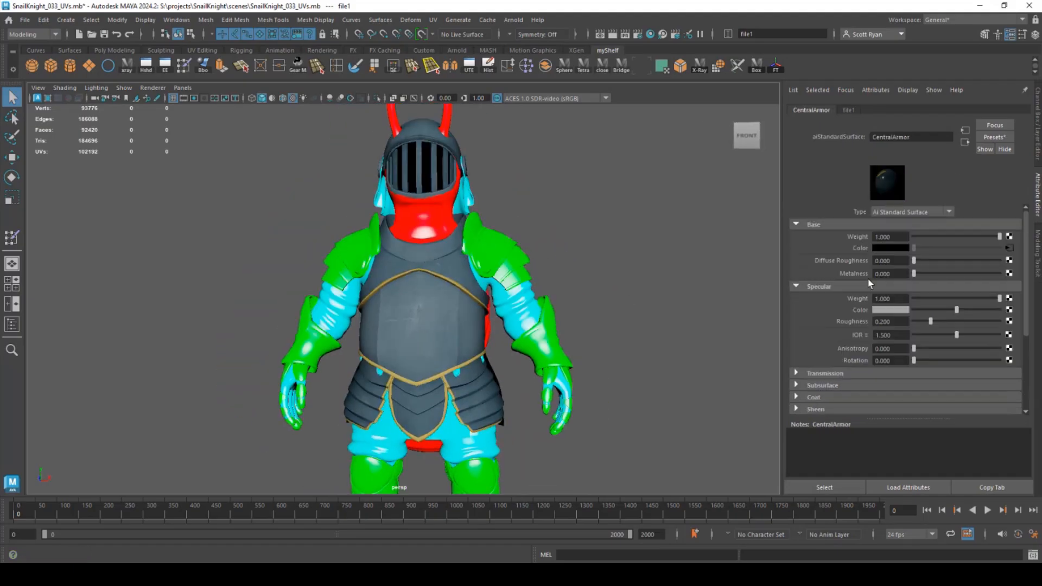
left_click(1009, 273)
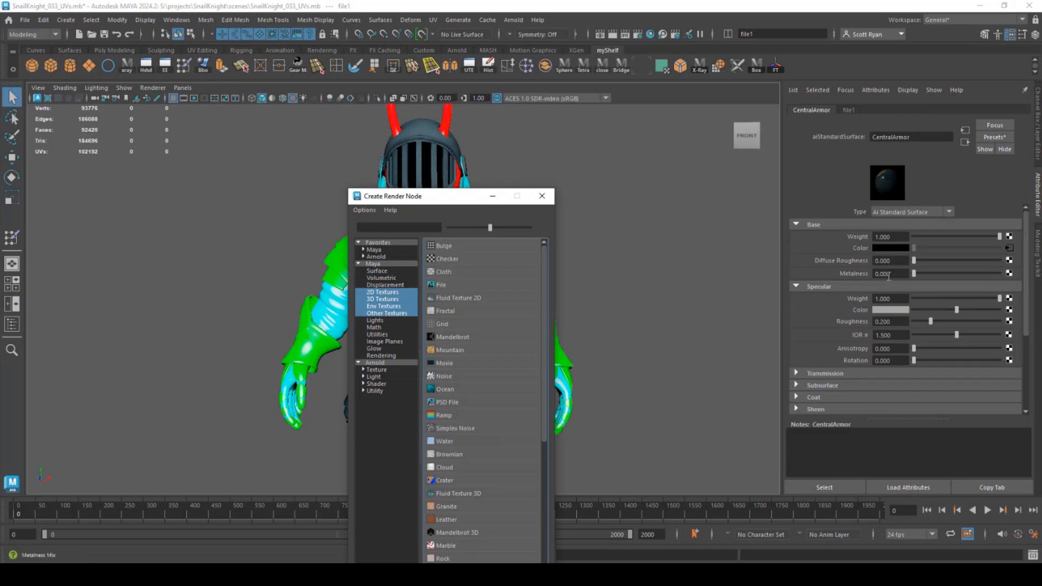
left_click(441, 284)
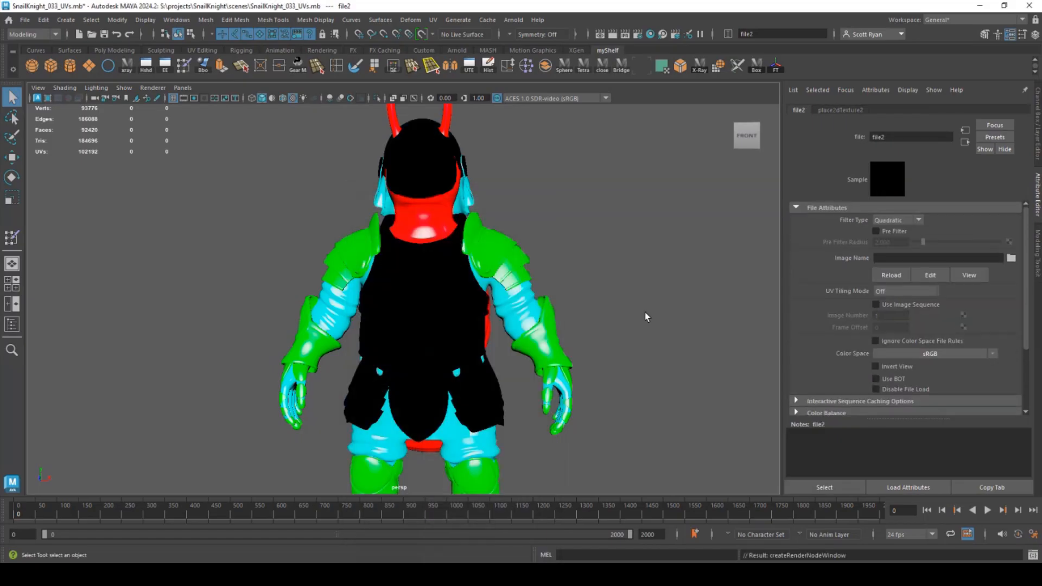
left_click(1011, 258)
left_click(321, 218)
left_click(825, 474)
left_click(927, 354)
mouse_move(946, 383)
left_click(890, 383)
scroll(859, 366, "down", 3)
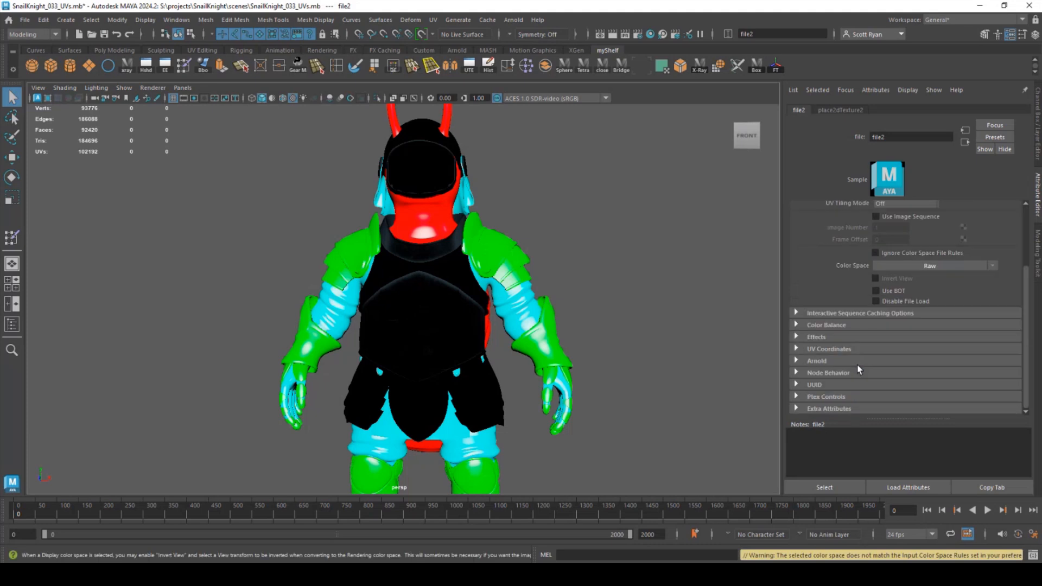
left_click(831, 326)
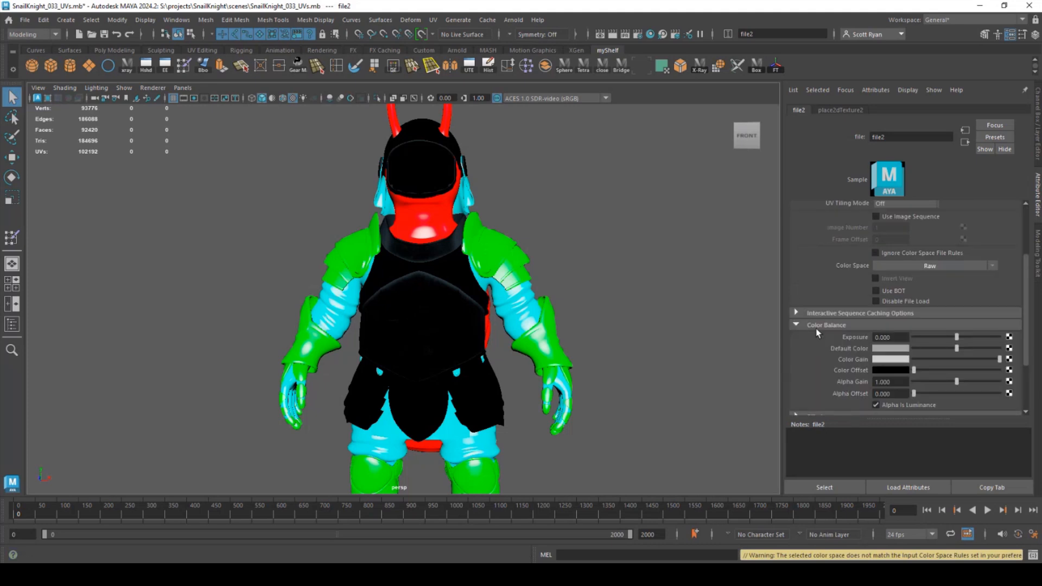
left_click_drag(659, 318, 451, 300, "alt")
right_click_drag(450, 300, 523, 309, "alt")
mouse_move(478, 319)
left_mouse_down("alt")
mouse_move(516, 318)
mouse_move(475, 316)
left_mouse_up("alt")
- Map the CentralArmor roughness image to Specular Roughness via a Raw colour-space File texture
left_click(440, 274)
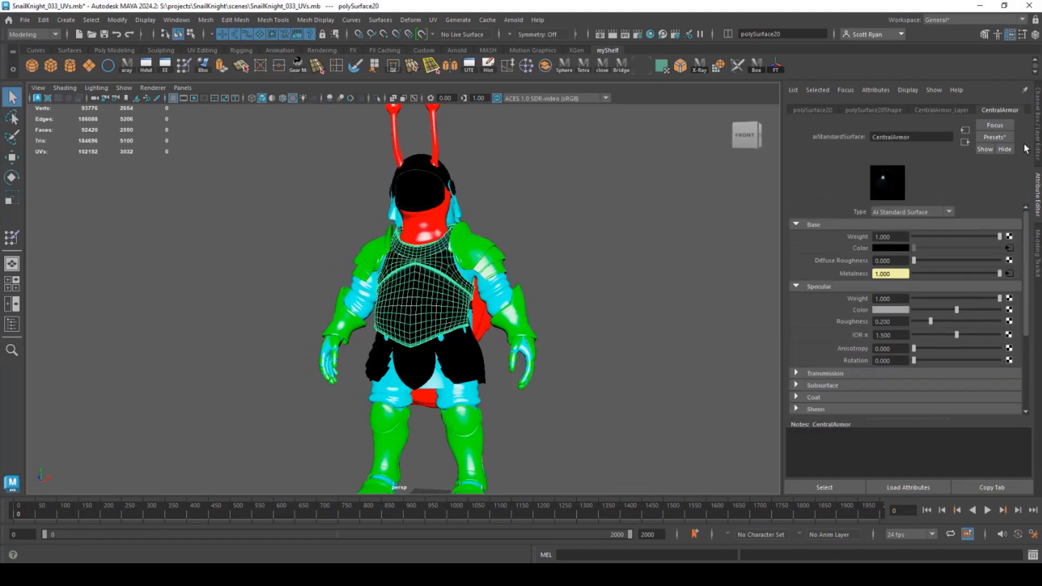
left_click(1007, 322)
left_click(442, 286)
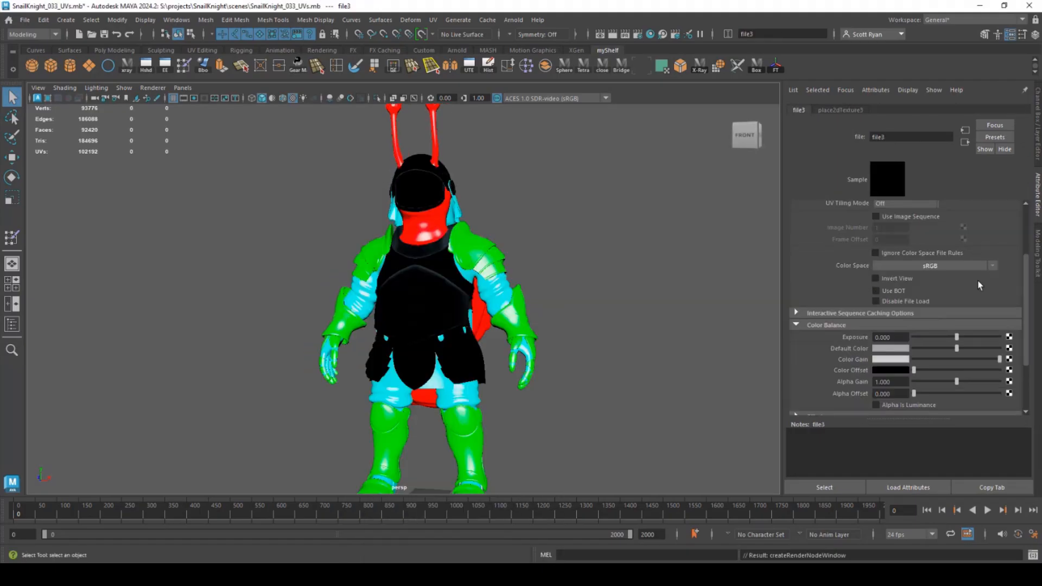
left_click(1011, 257)
left_click(321, 237)
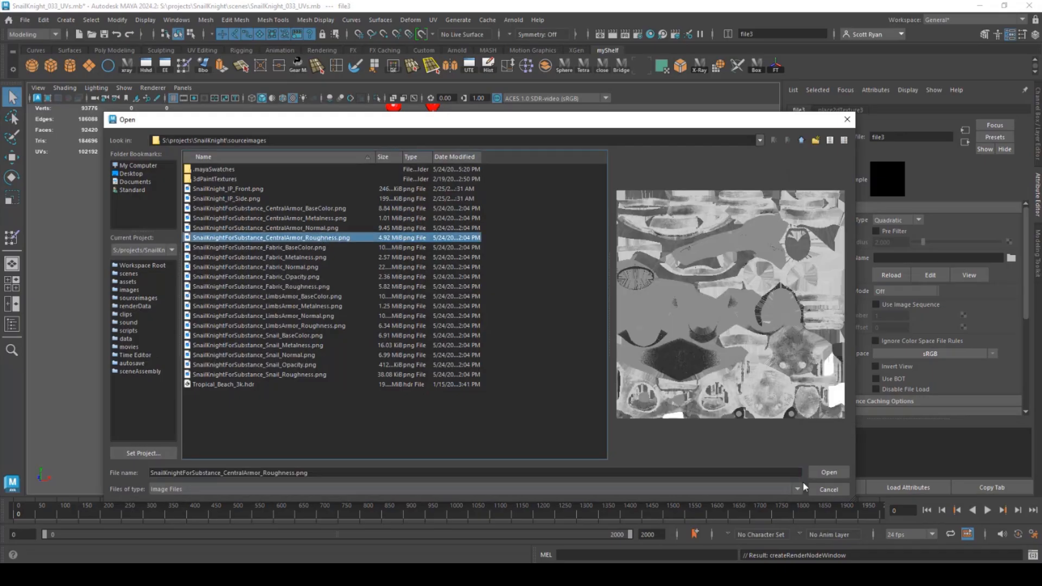
left_click(829, 472)
left_click(947, 353)
mouse_move(973, 382)
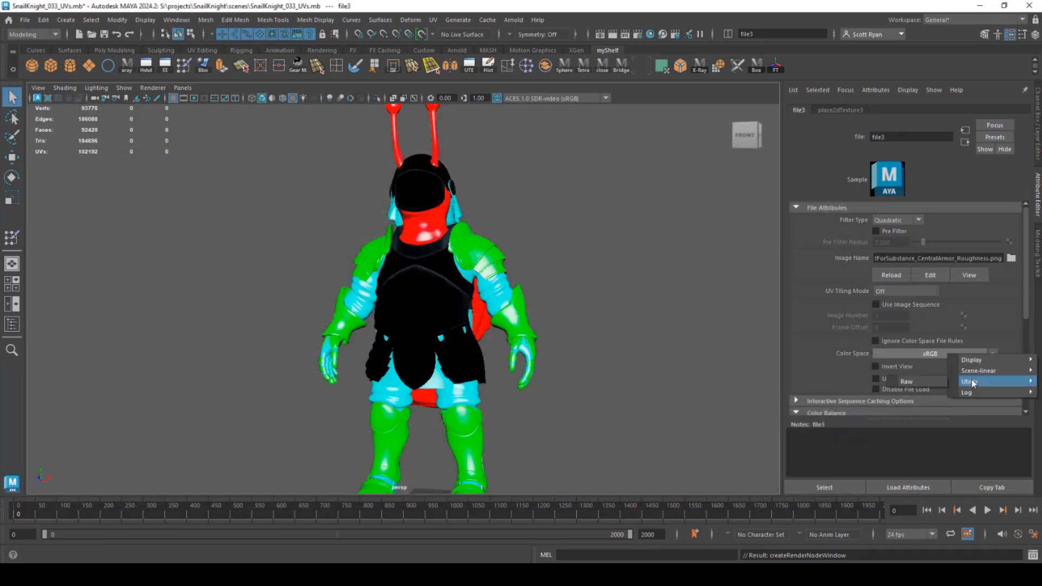
left_click(926, 380)
- Add a file-based bump node to Bump Mapping, using it as tangent space normals
left_click(444, 269)
scroll(944, 327, "down", 3)
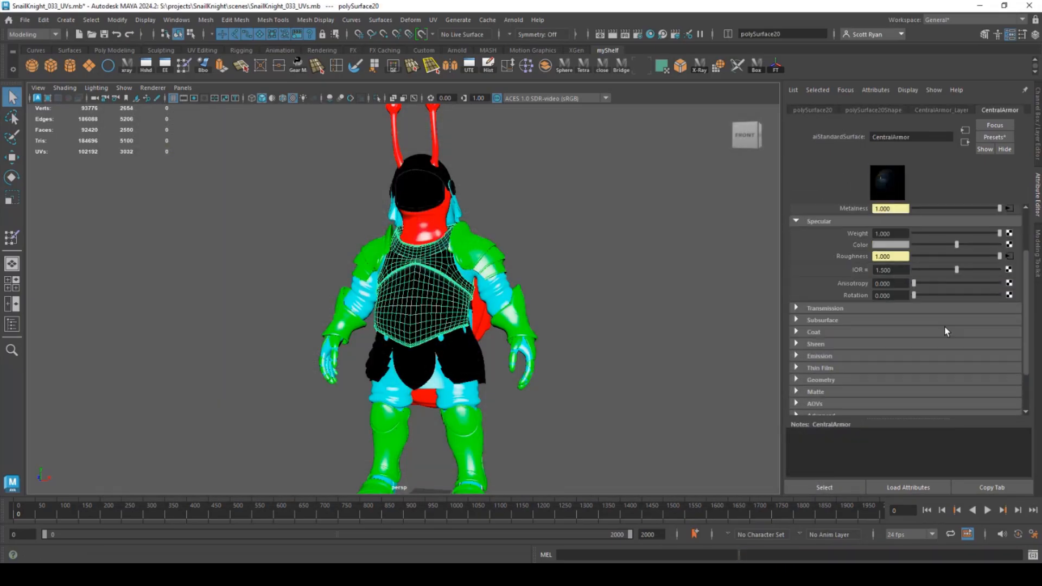
left_click(796, 325)
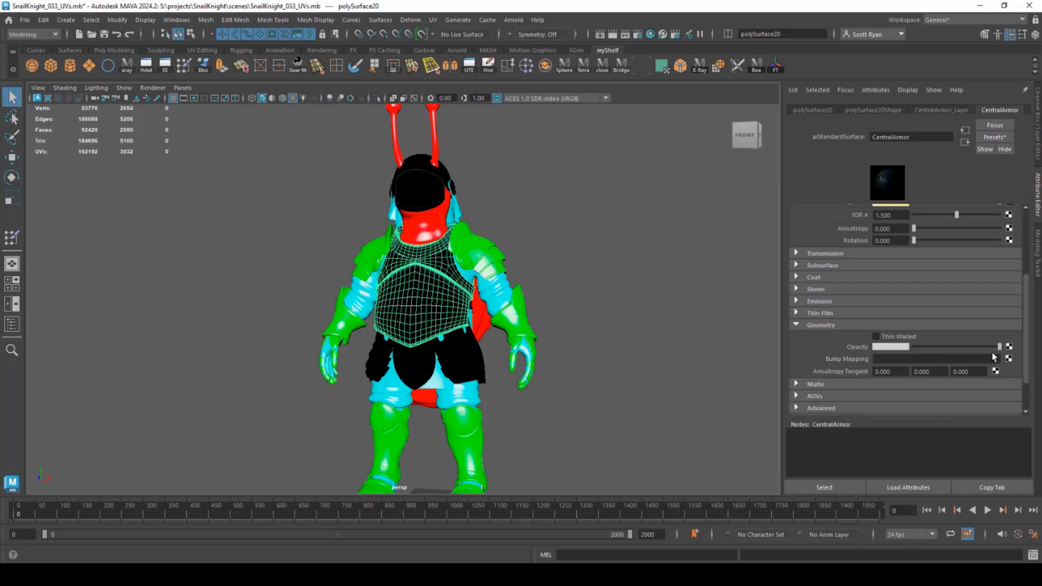
left_click(1009, 359)
left_click(430, 298)
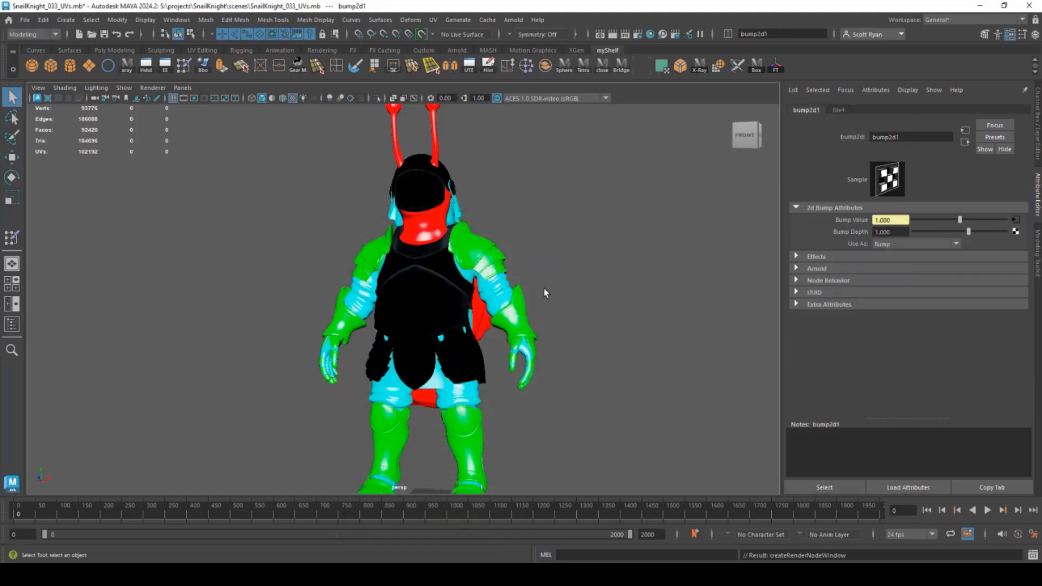
left_click(919, 249)
left_click(907, 268)
- Load the CentralArmor normal map into the bump's File texture, set to Raw colour space
left_click(1015, 220)
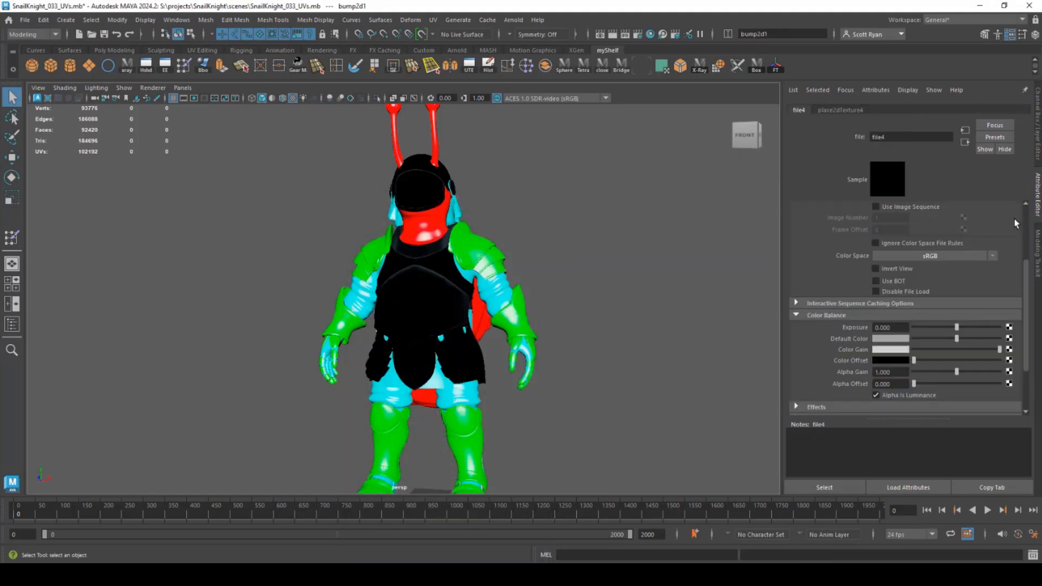
left_click(1011, 258)
left_click(292, 229)
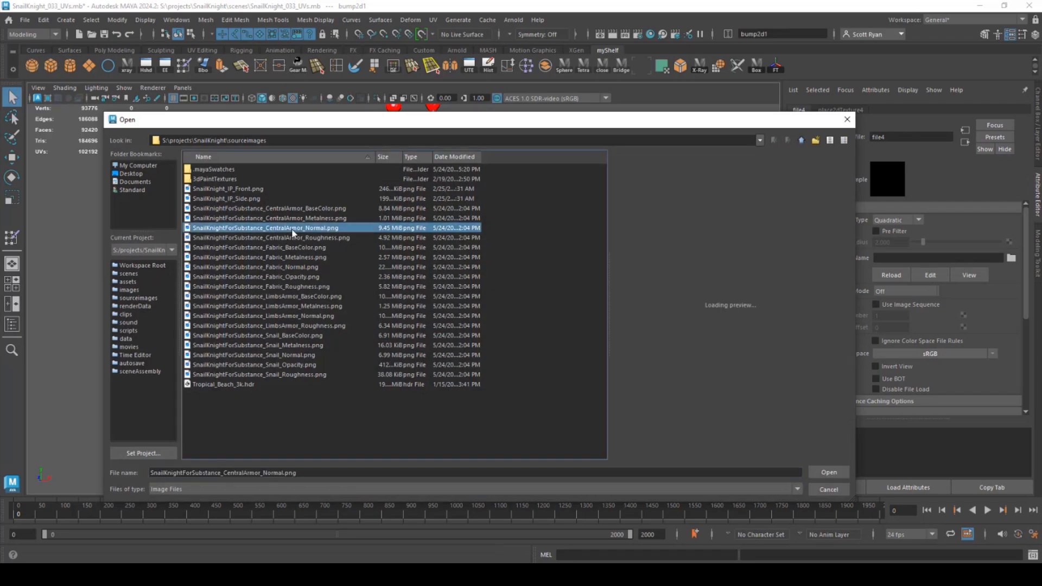
left_click(825, 472)
left_click(930, 353)
mouse_move(948, 385)
left_click(911, 383)
scroll(916, 360, "down", 3)
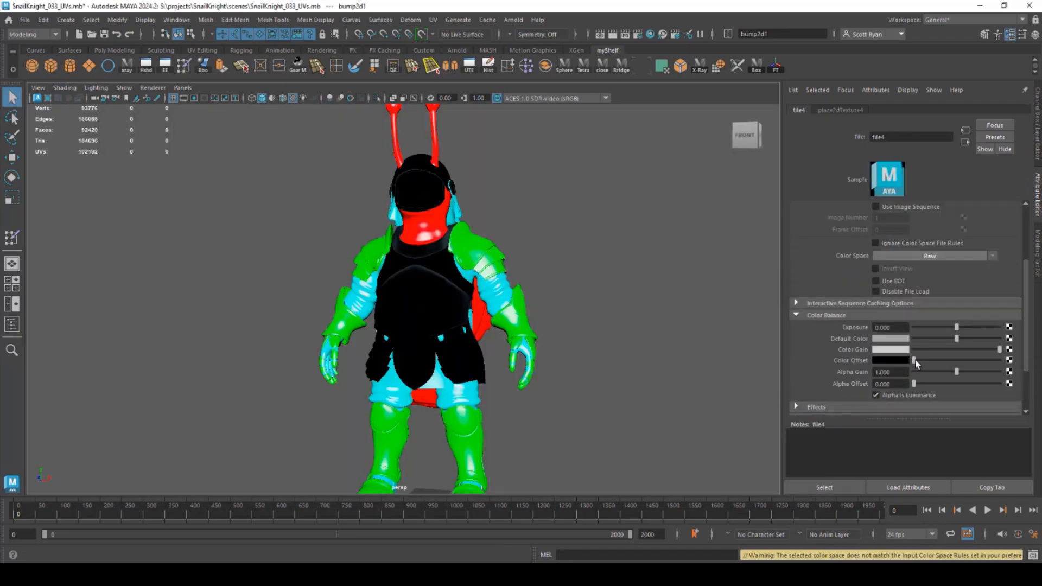
- Clear the selection and tumble the camera until the snail knight faces straight front
right_click_drag(510, 296, 551, 300, "alt")
left_click_drag(551, 300, 592, 310, "alt")
right_click_drag(592, 310, 543, 320, "alt")
left_click_drag(412, 295, 479, 260, "alt")
left_click(310, 277)
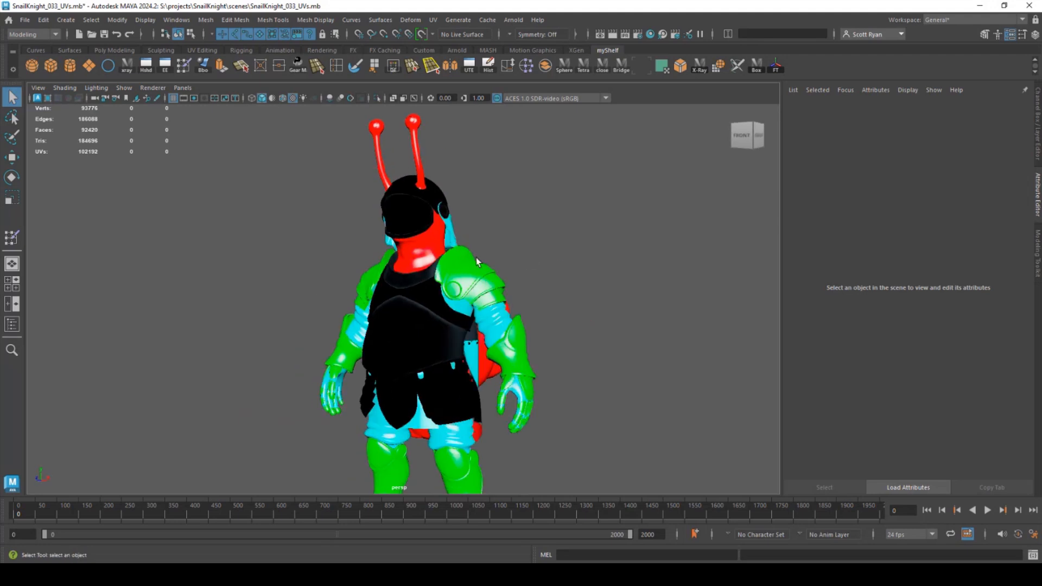
right_click_drag(480, 260, 481, 304, "alt")
middle_click_drag(481, 303, 462, 262, "alt")
left_click_drag(462, 262, 491, 254, "alt")
right_click_drag(491, 254, 351, 256, "alt")
left_click_drag(351, 256, 392, 292, "alt")
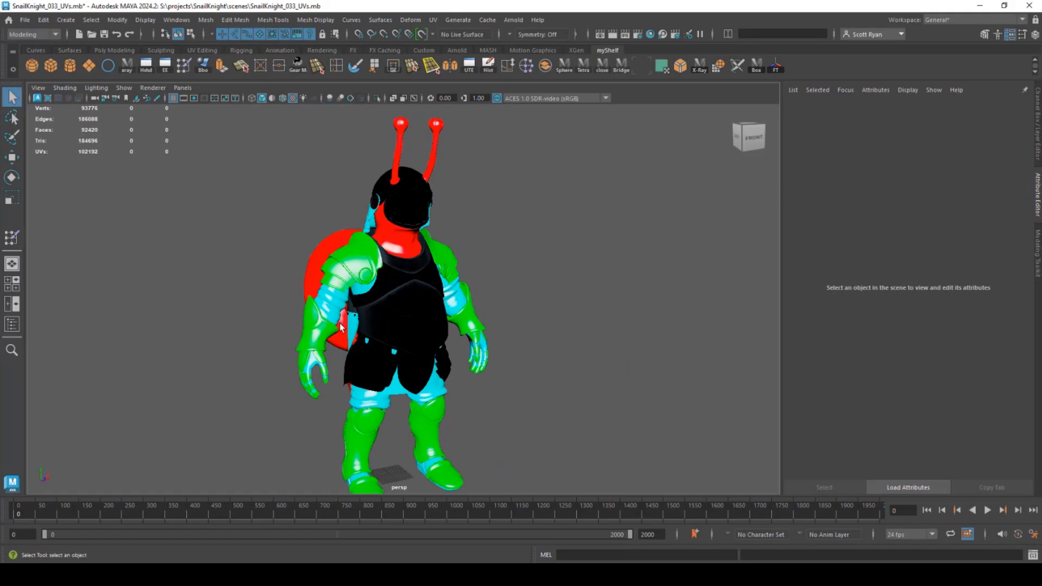
left_click_drag(429, 263, 469, 274, "alt")
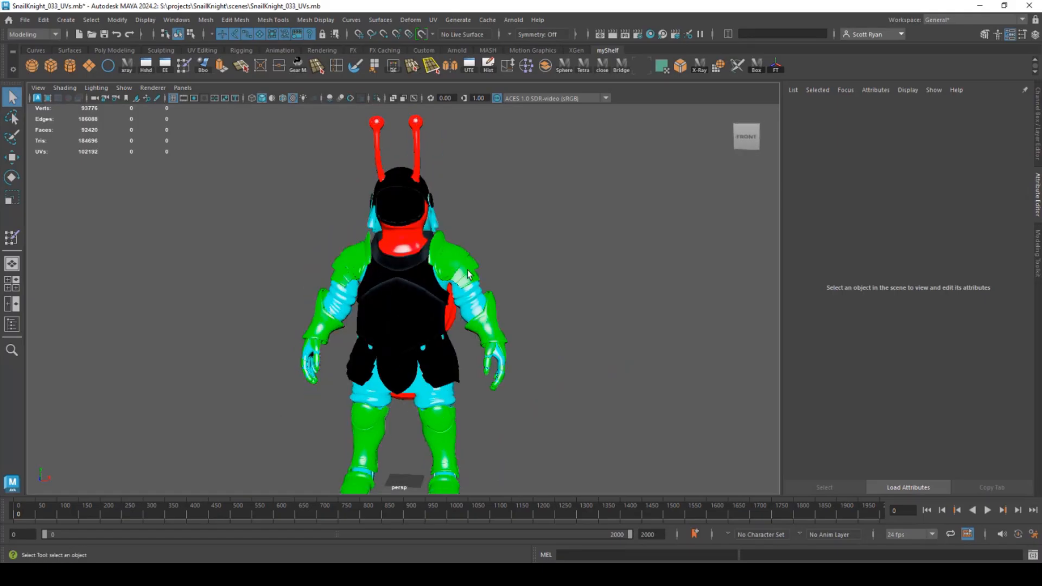
mouse_move(398, 300)
left_mouse_down("alt")
mouse_move(419, 298)
mouse_move(404, 296)
left_mouse_up("alt")
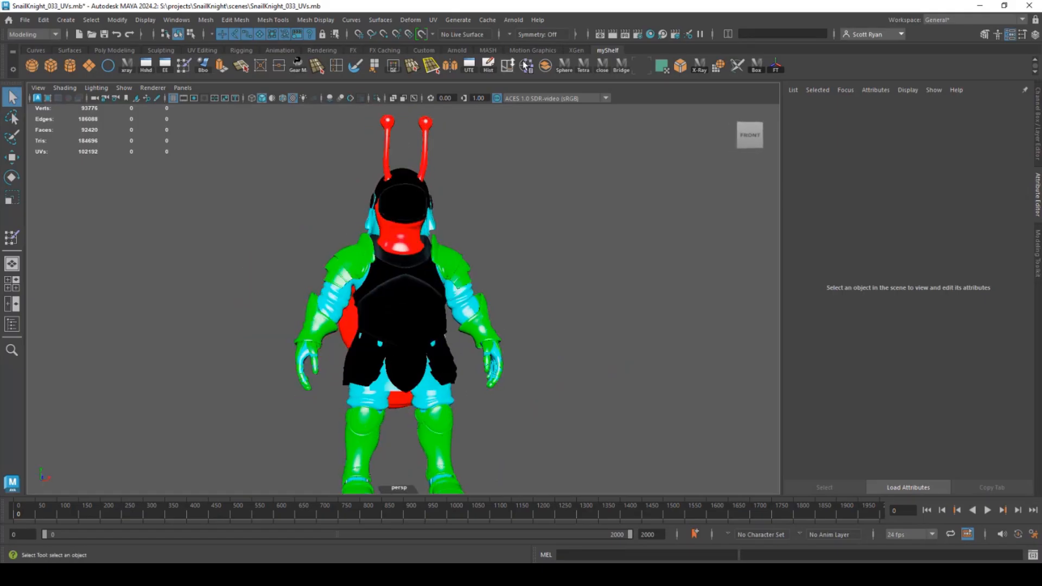
- Add an Arnold Skydome Light with its Color mapped to a File texture of Tropical_Beach_3k.hdr
left_click(513, 20)
mouse_move(529, 89)
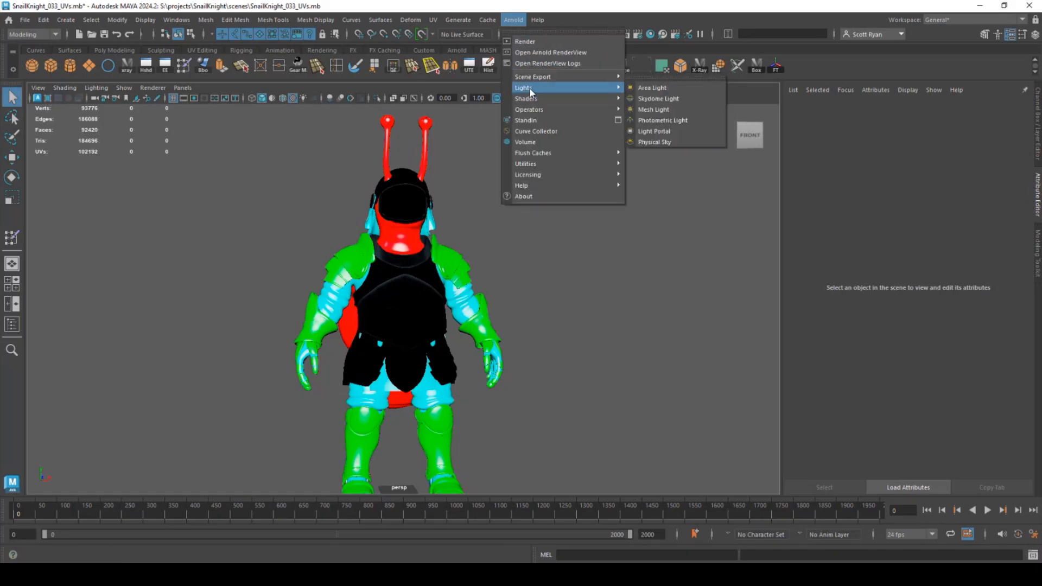
left_click(657, 98)
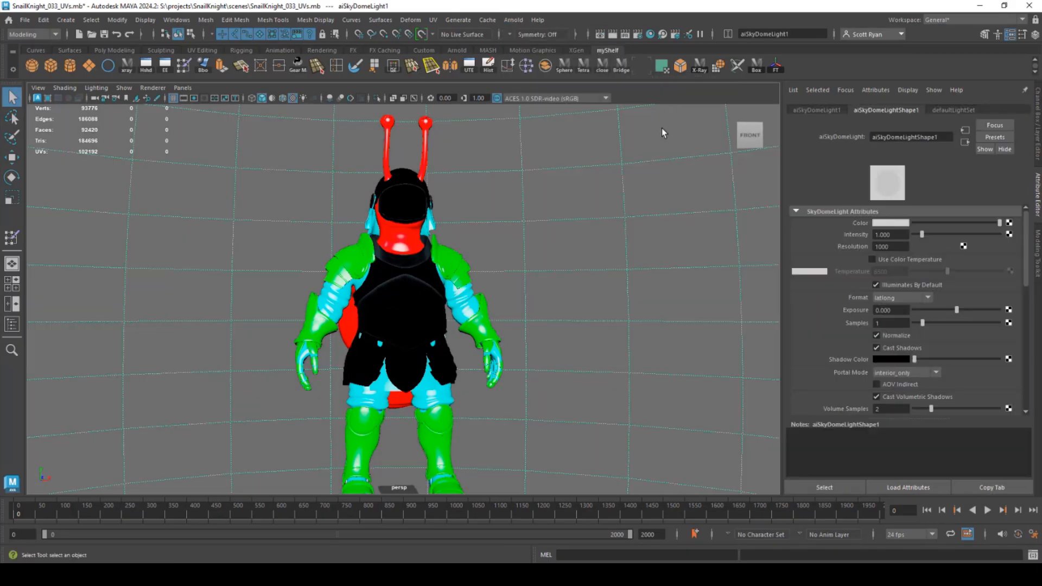
left_click(1008, 223)
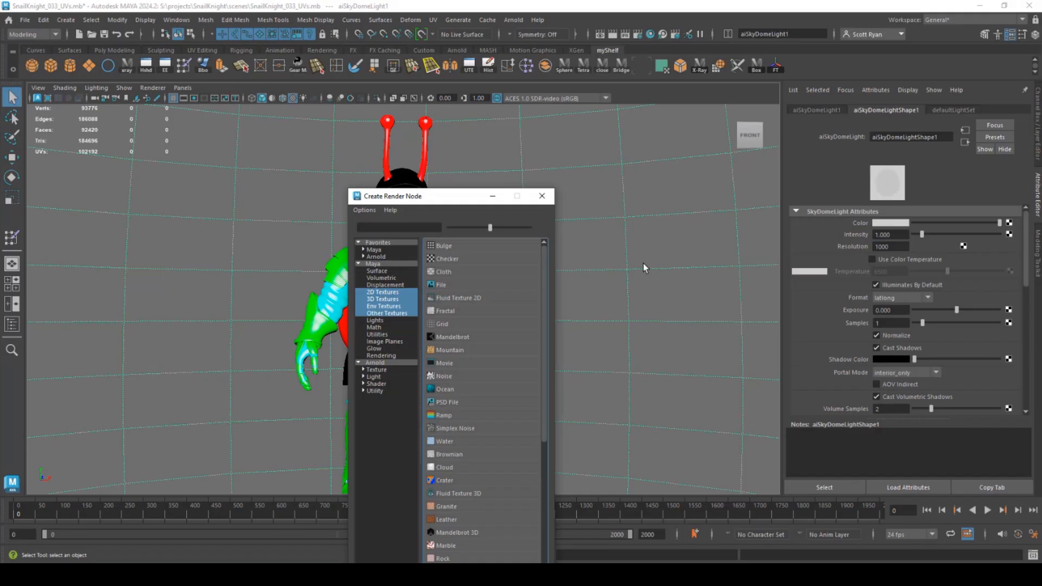
left_click(433, 286)
left_click(1011, 259)
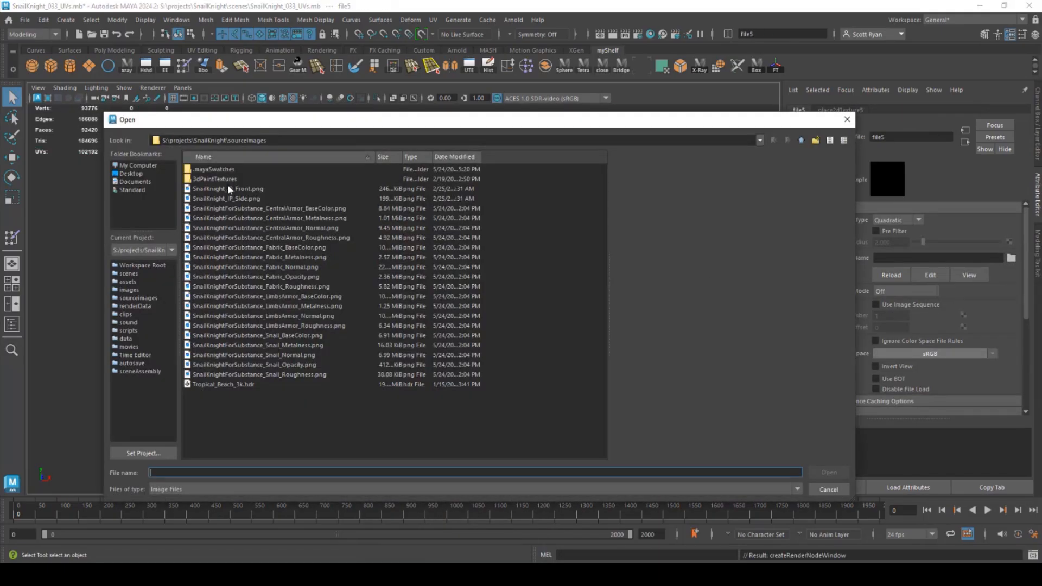
left_click(206, 385)
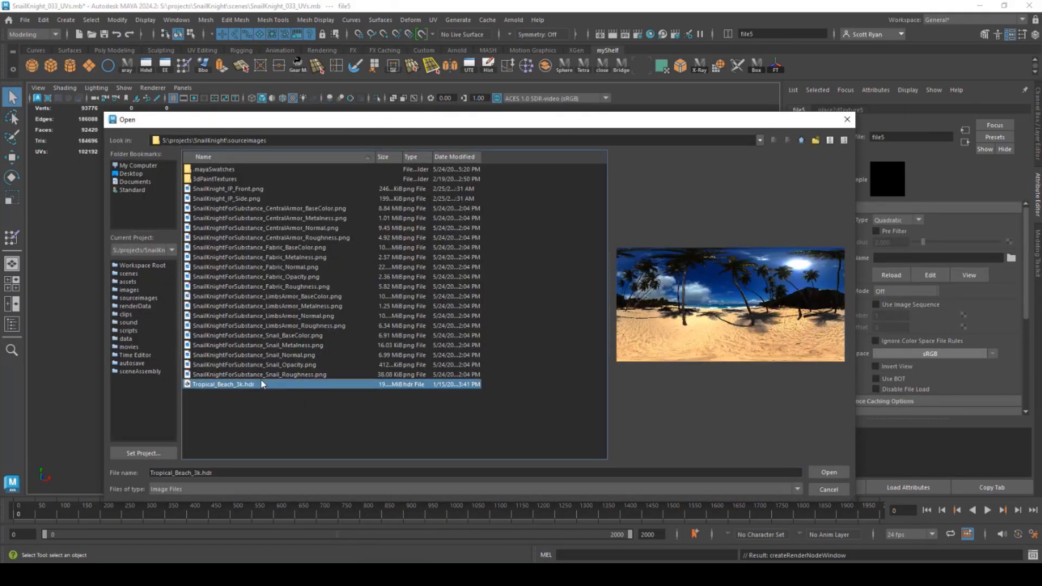
left_click(827, 472)
- Dolly in on the knight and switch the viewport to use all scene lights
left_click_drag(326, 323, 399, 250, "alt")
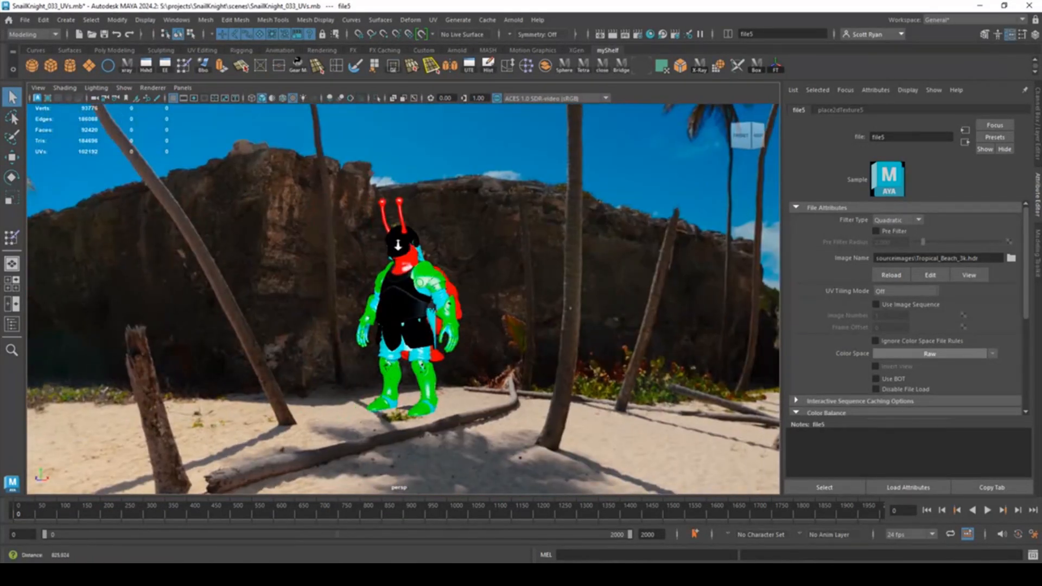
right_click_drag(398, 245, 441, 276, "alt")
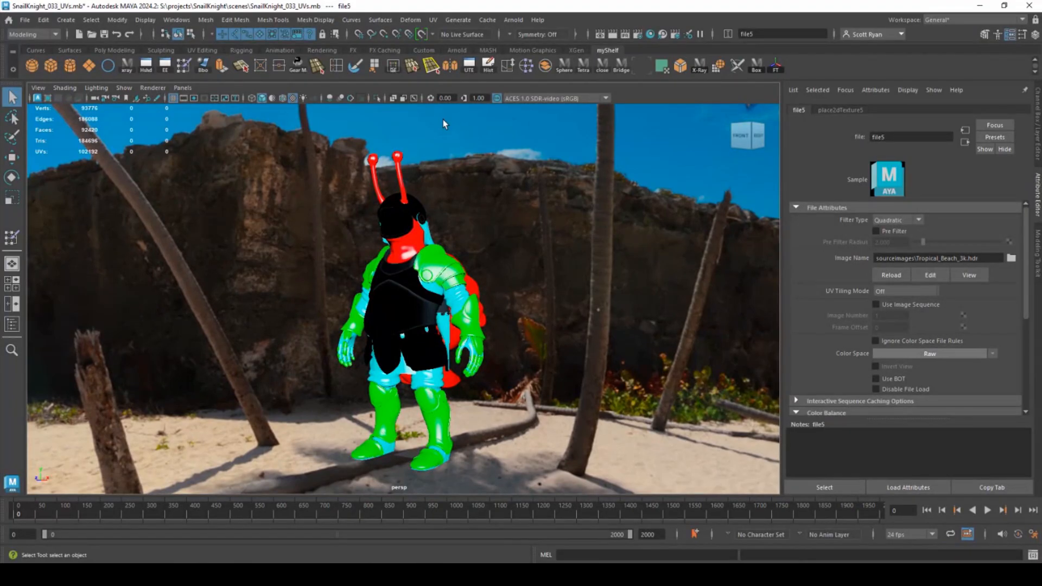
key("7")
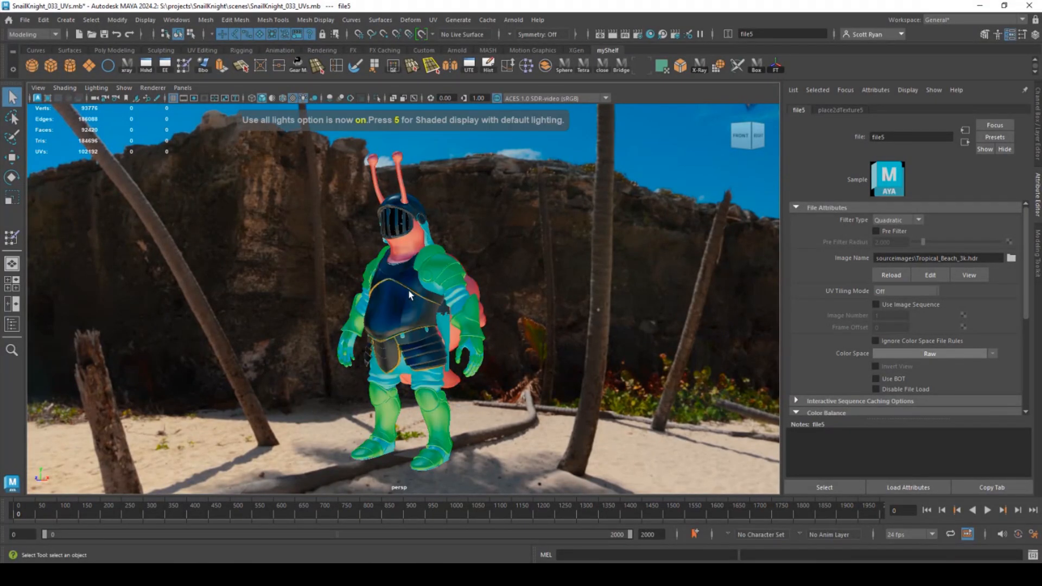
left_click_drag(295, 282, 490, 311, "alt")
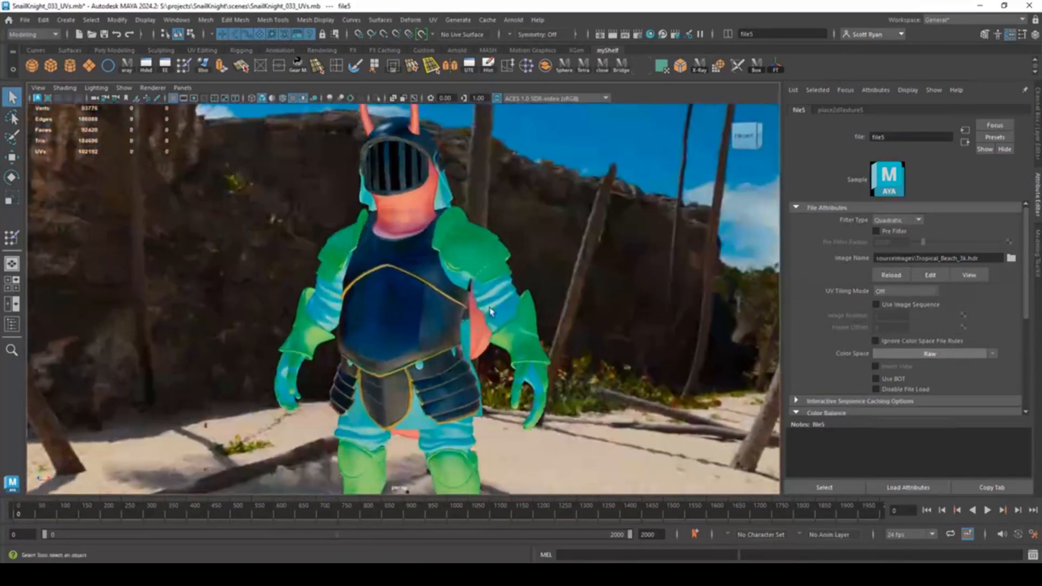
- Select the shoulder armor, switch its Phong material to Ai Standard Surface and rename it LimbsArmor
left_click(462, 244)
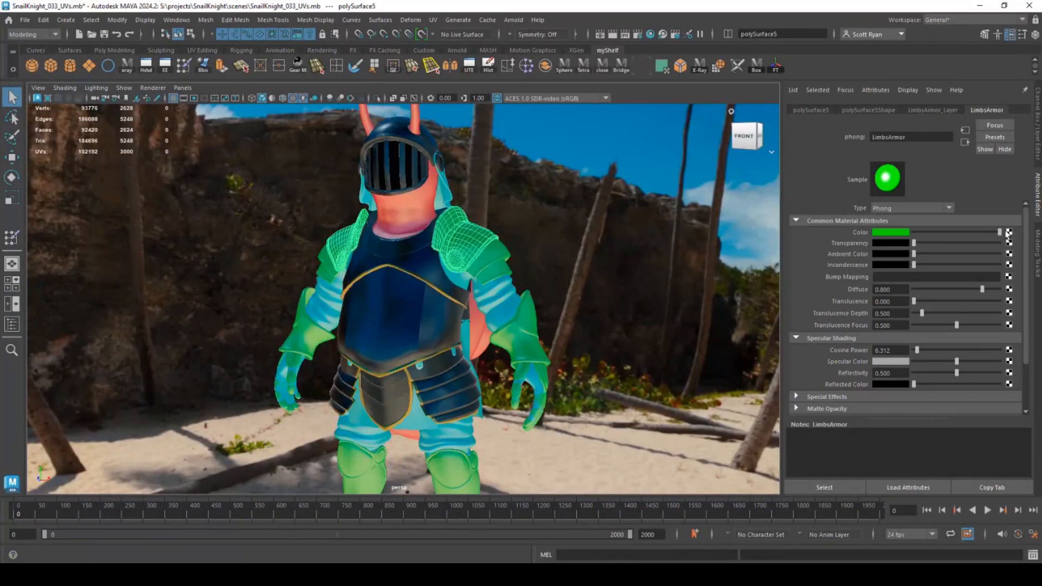
left_click(917, 209)
left_click(910, 298)
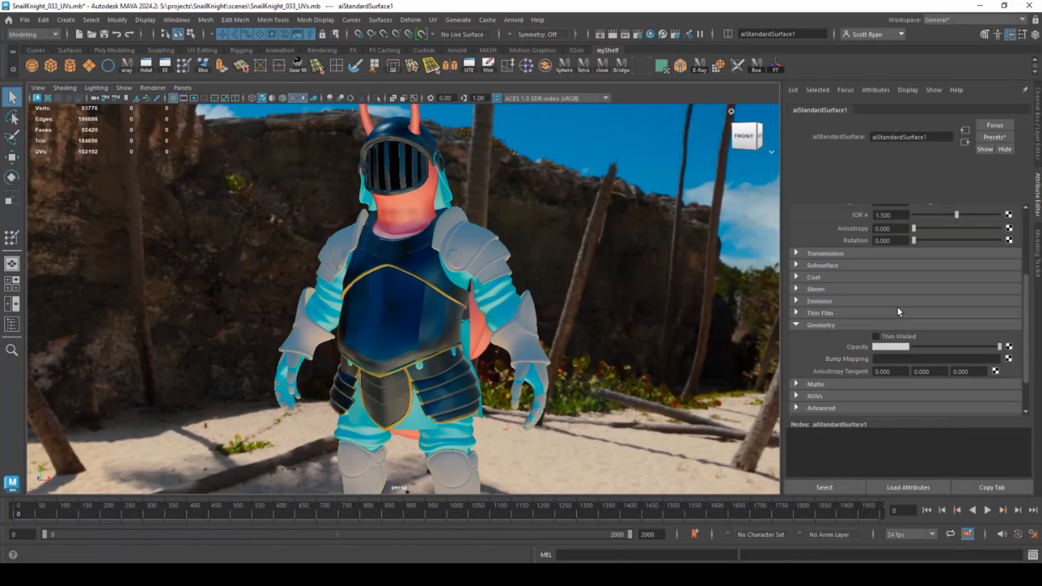
double_click(929, 139)
type("LimbsArmor")
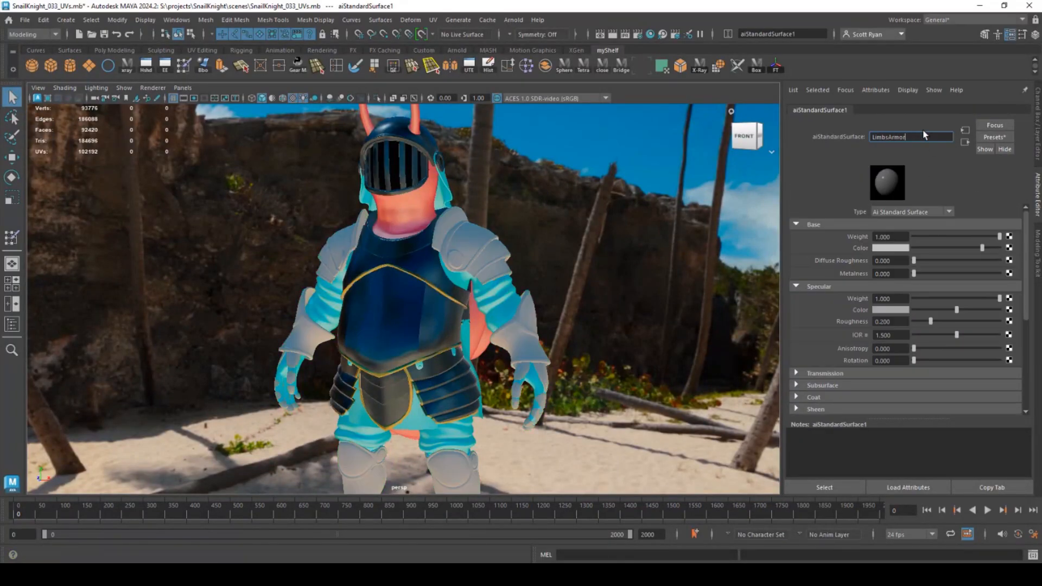
key("Return")
- Map a File texture with the LimbsArmor base colour image to Base Color
left_click(1010, 248)
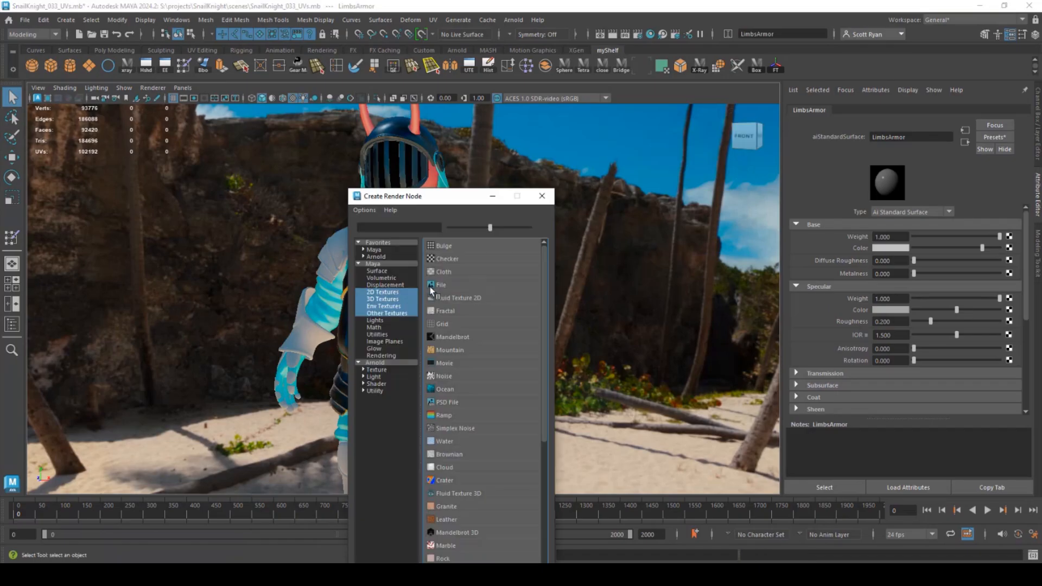
left_click(433, 291)
left_click(1011, 259)
left_click(266, 296)
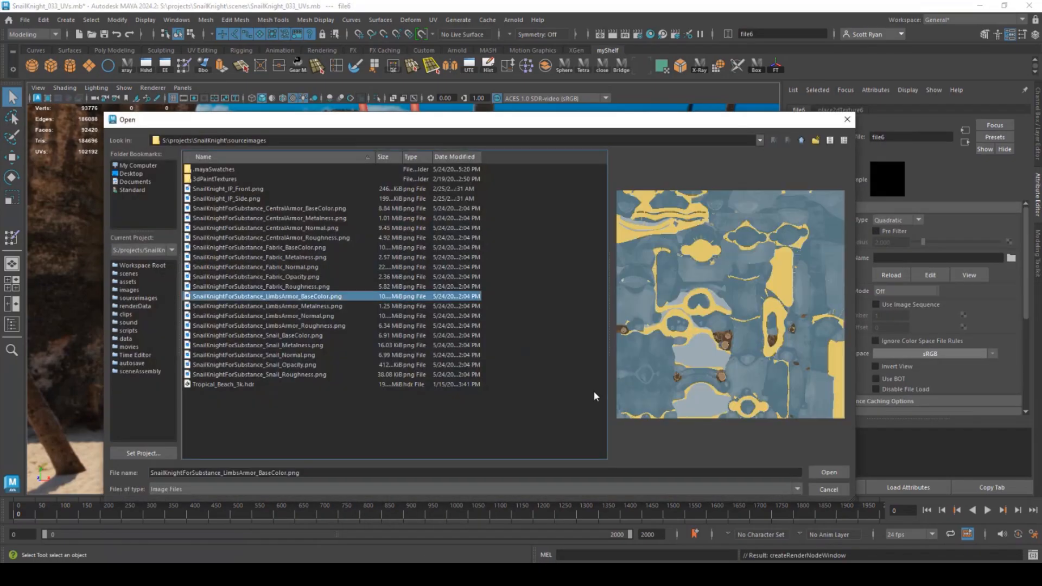
left_click(828, 472)
- Map the LimbsArmor metalness image to Metalness in Raw colour space with Alpha Is Luminance
left_click(1009, 273)
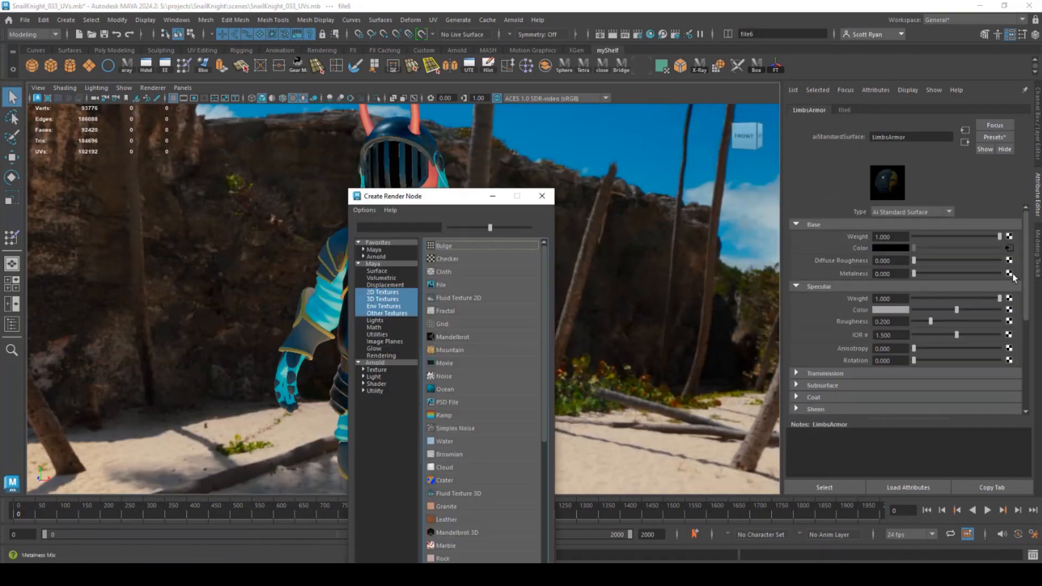
left_click(433, 292)
left_click(1011, 258)
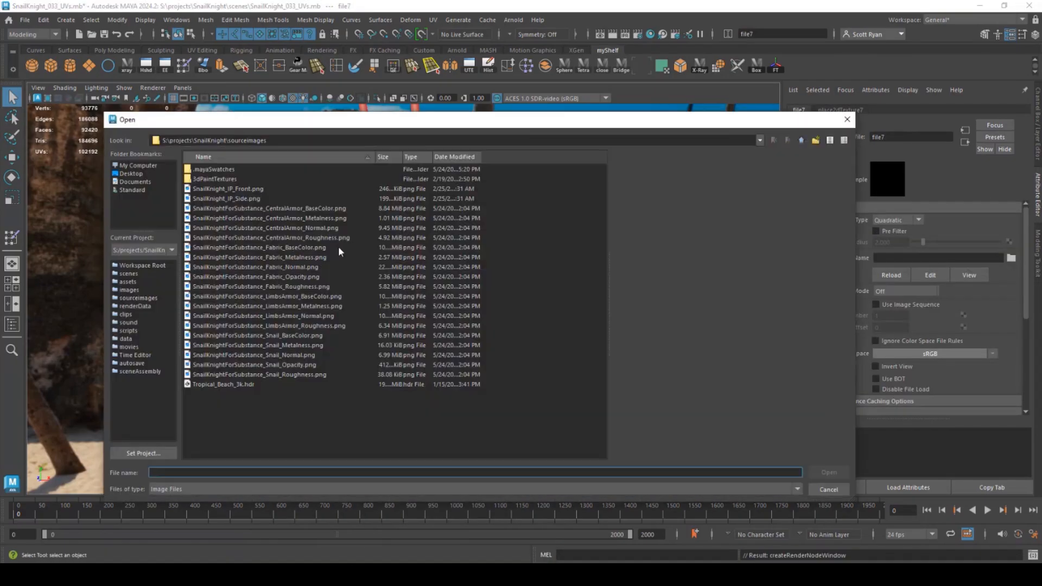
double_click(295, 307)
left_click(992, 354)
left_click(943, 381)
scroll(877, 396, "down", 5)
left_click(876, 330)
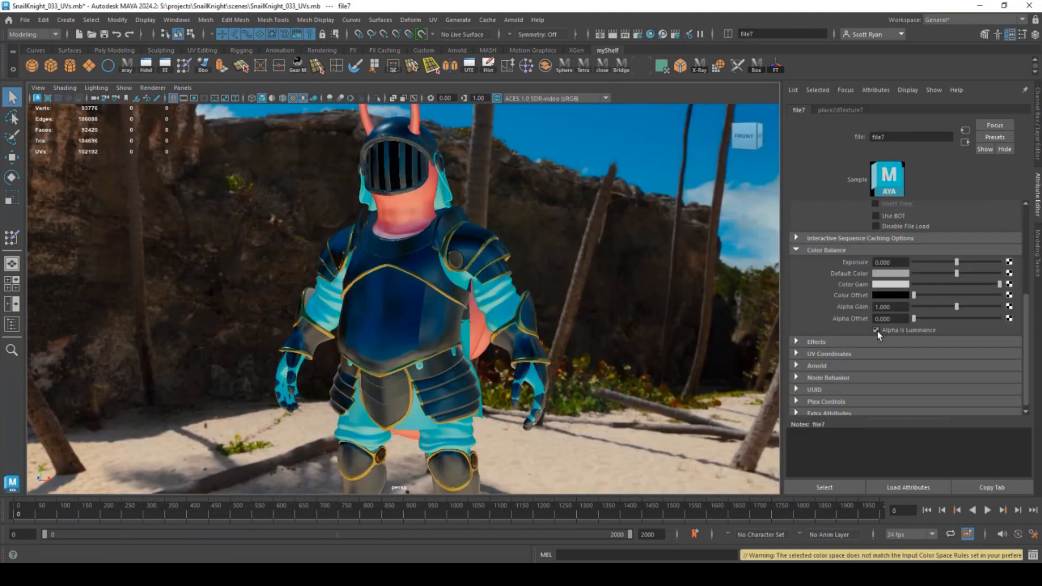
scroll(878, 332, "up", 5)
left_click(965, 143)
- Map the LimbsArmor roughness image to Specular Roughness, set to Raw colour space
left_click(1009, 321)
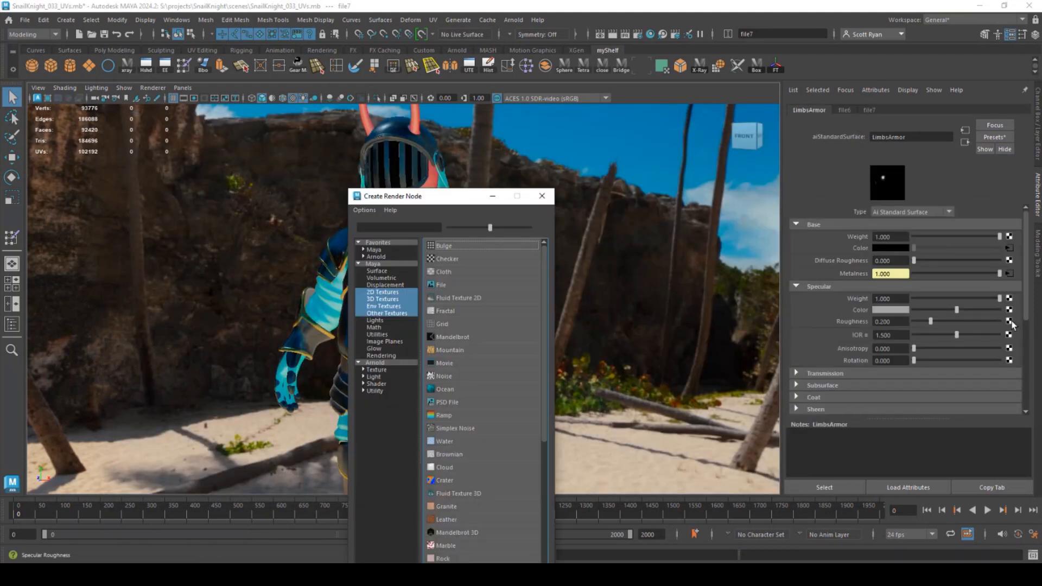
left_click(441, 285)
left_click(1011, 257)
left_click(284, 326)
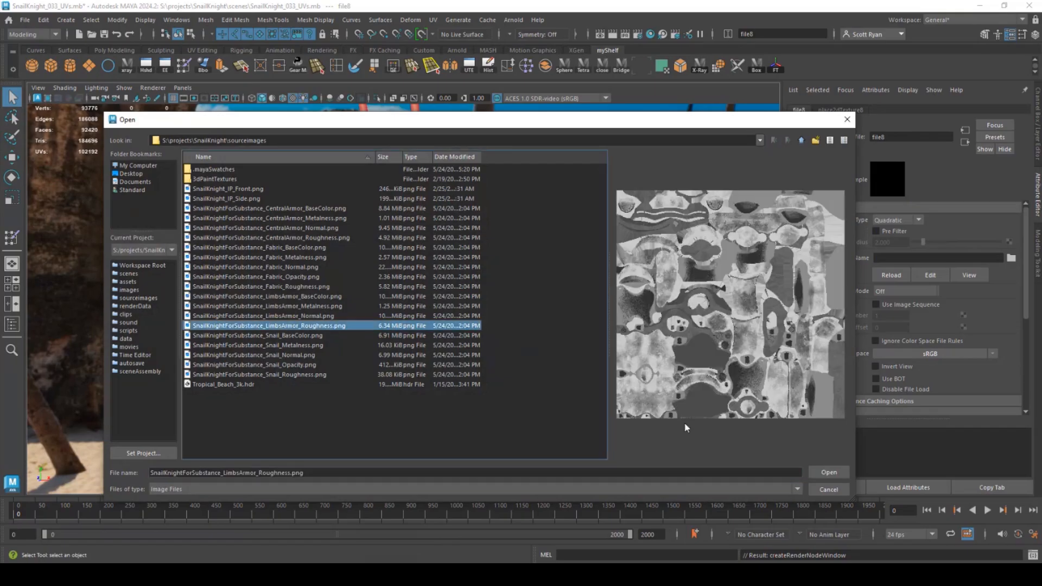
left_click(829, 472)
left_click(992, 354)
left_click(949, 383)
scroll(878, 358, "down", 5)
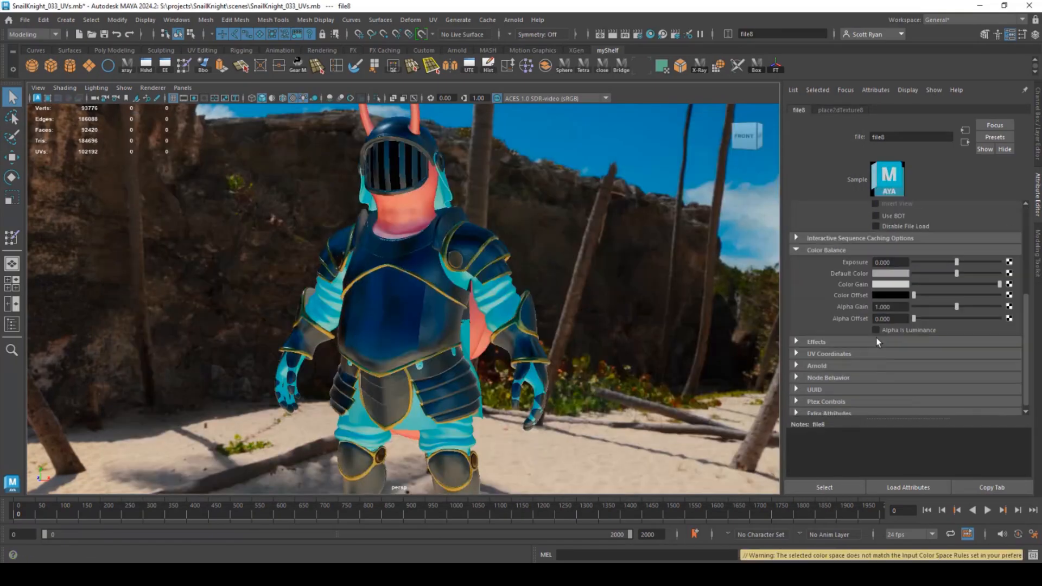
- Connect the LimbsArmor normal map to Bump Mapping through a Raw colour-space File texture
left_click(965, 142)
scroll(896, 315, "down", 5)
left_click(1009, 316)
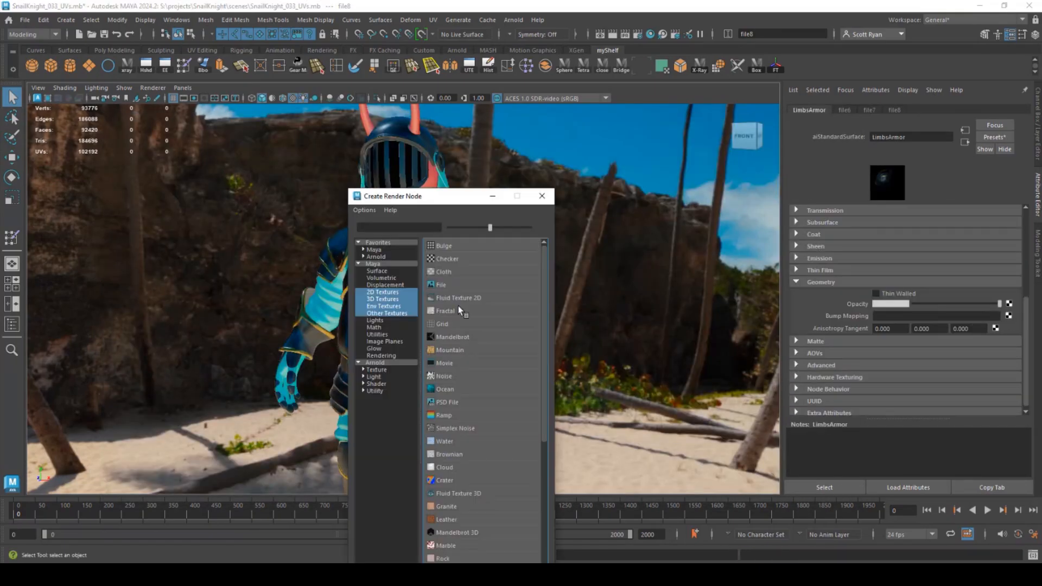
left_click(442, 287)
scroll(1018, 231, "down", 3)
scroll(1017, 230, "up", 5)
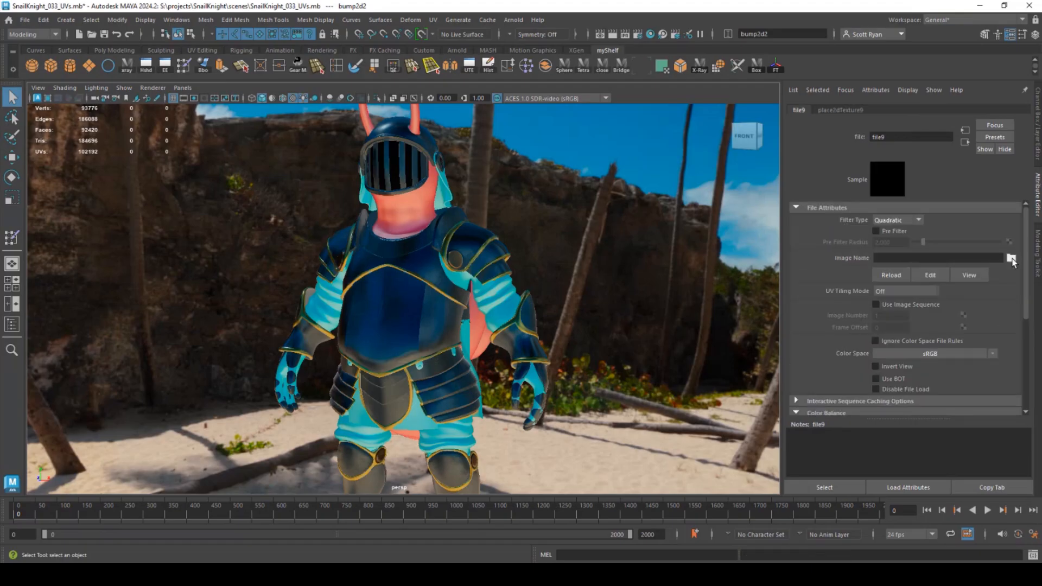
left_click(1011, 258)
left_click(284, 312)
left_click(826, 471)
left_click(952, 355)
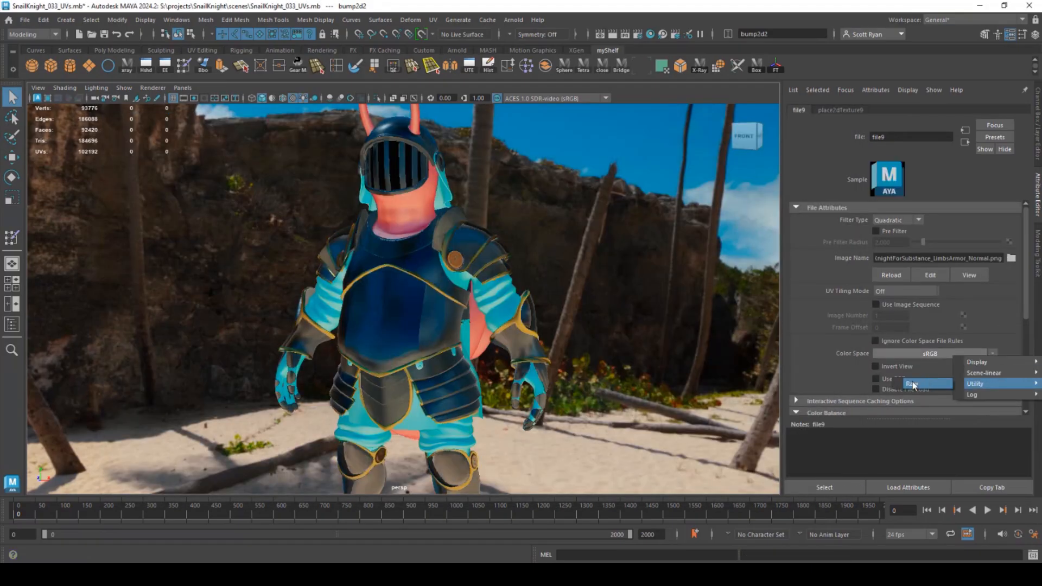
left_click(922, 385)
left_click_drag(484, 240, 450, 198, "alt")
left_click(450, 197)
- Convert the neck cloth's material to Ai Standard Surface and load the Fabric base colour image
left_click(982, 110)
left_click(1025, 109)
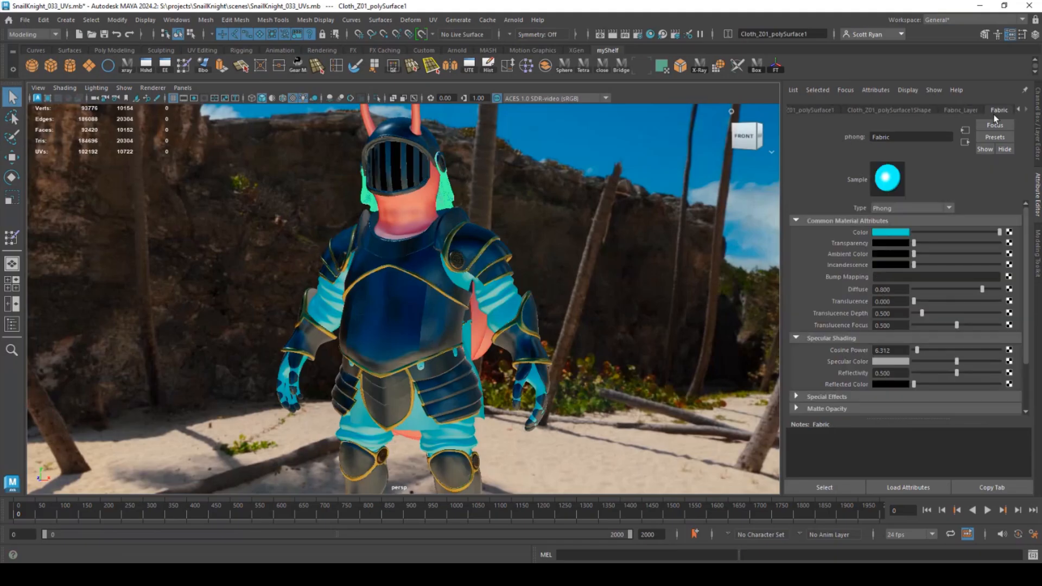
left_click(944, 209)
left_click(908, 263)
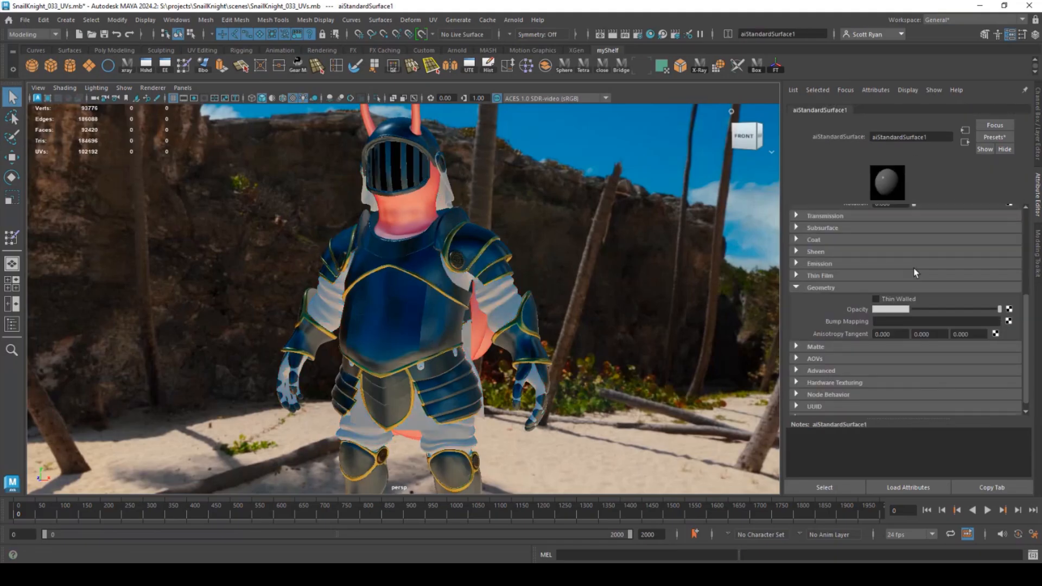
left_click(1007, 248)
left_click(462, 283)
left_click(1011, 257)
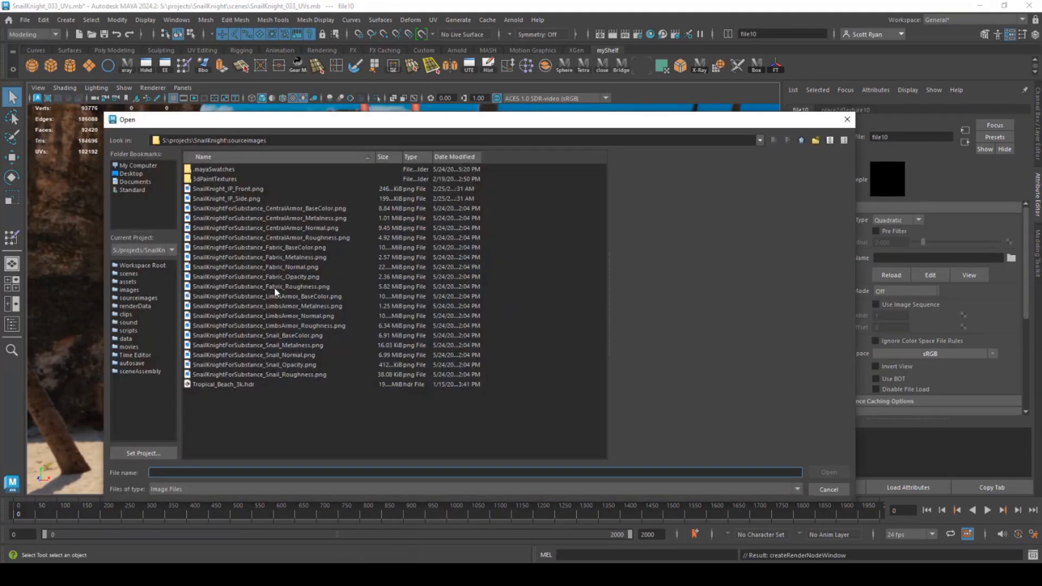
double_click(283, 248)
- Map the Fabric_Metalness texture to metalness with its colour space set to Raw
left_click_drag(481, 295, 443, 195, "alt")
left_click(444, 195)
left_click(998, 113)
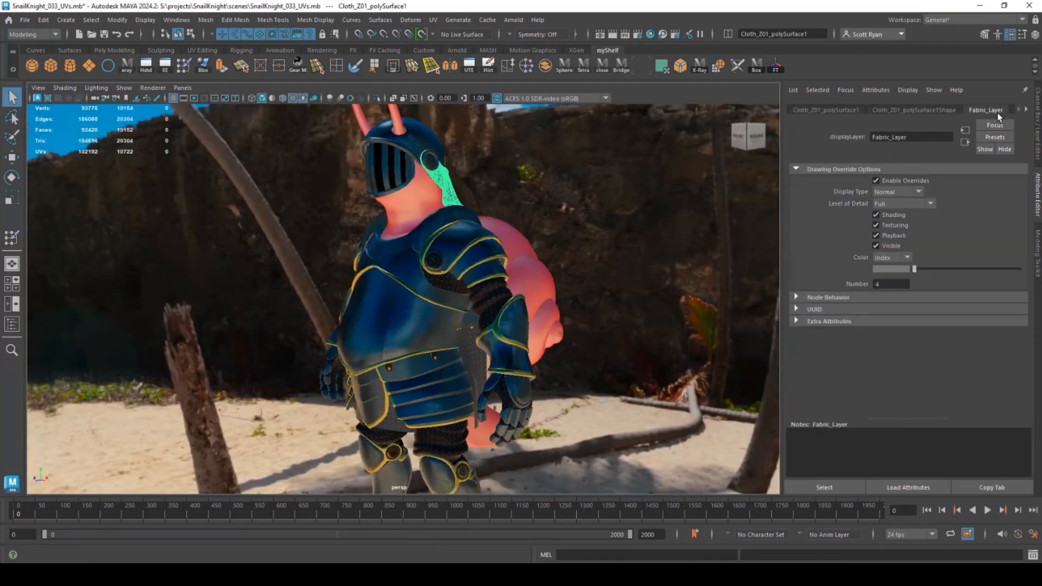
right_click_drag(445, 193, 461, 417)
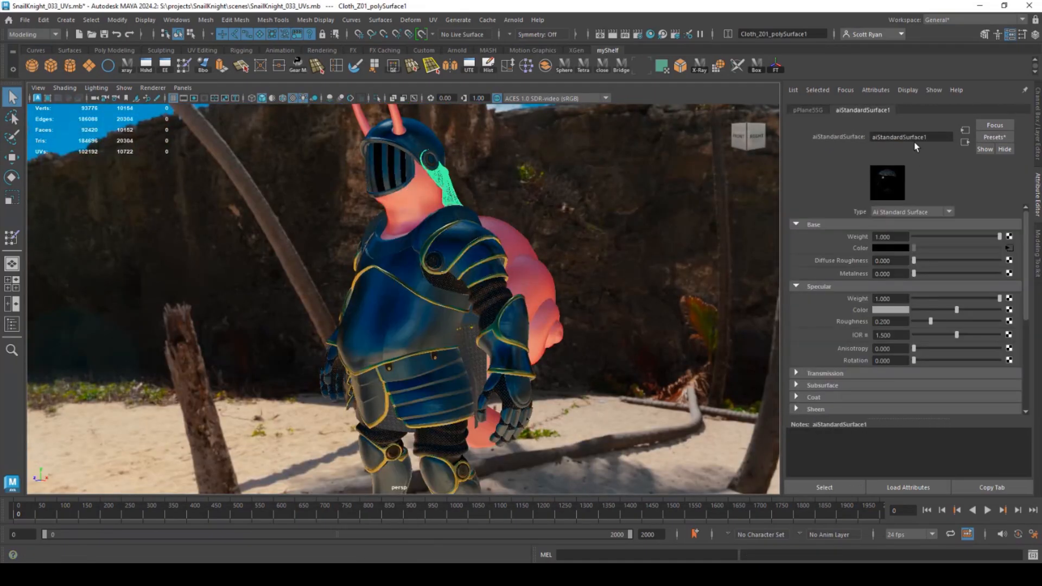
left_click(1009, 273)
left_click(443, 284)
left_click(1010, 258)
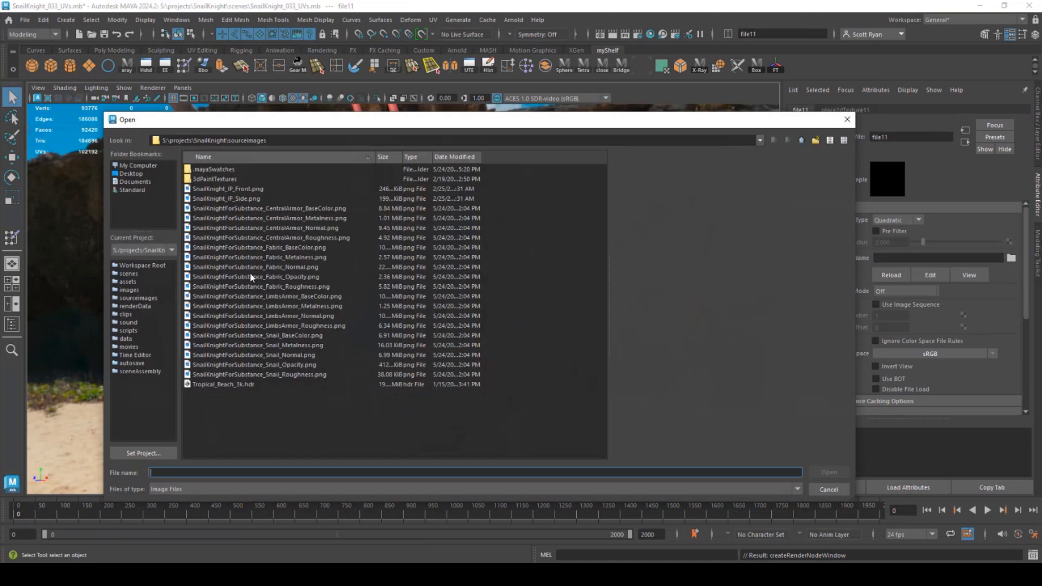
double_click(268, 256)
left_click(929, 353)
left_click(915, 367)
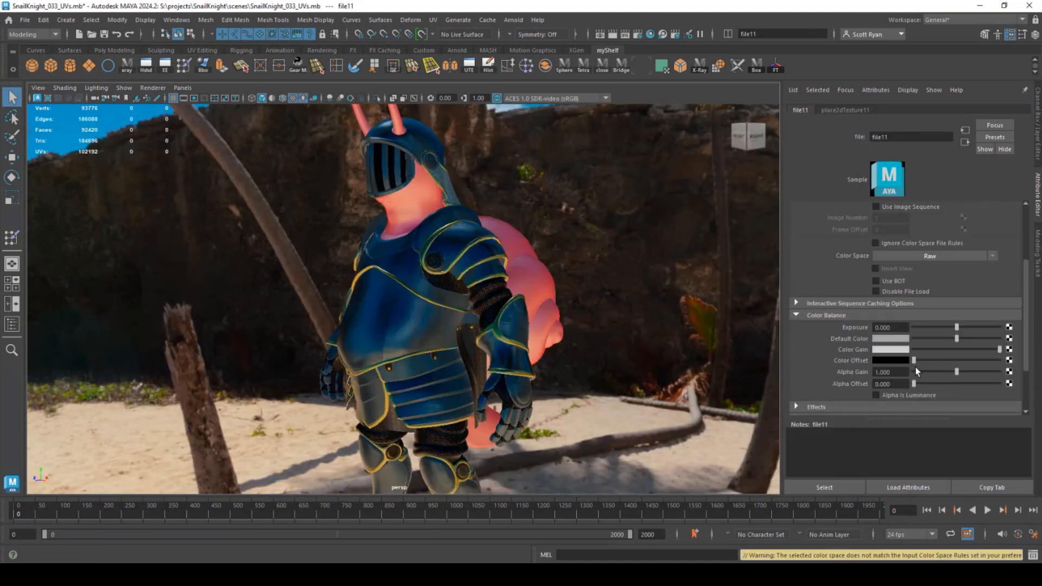
- Rename the material to Fabric and create a file texture for specular roughness
left_click(448, 187)
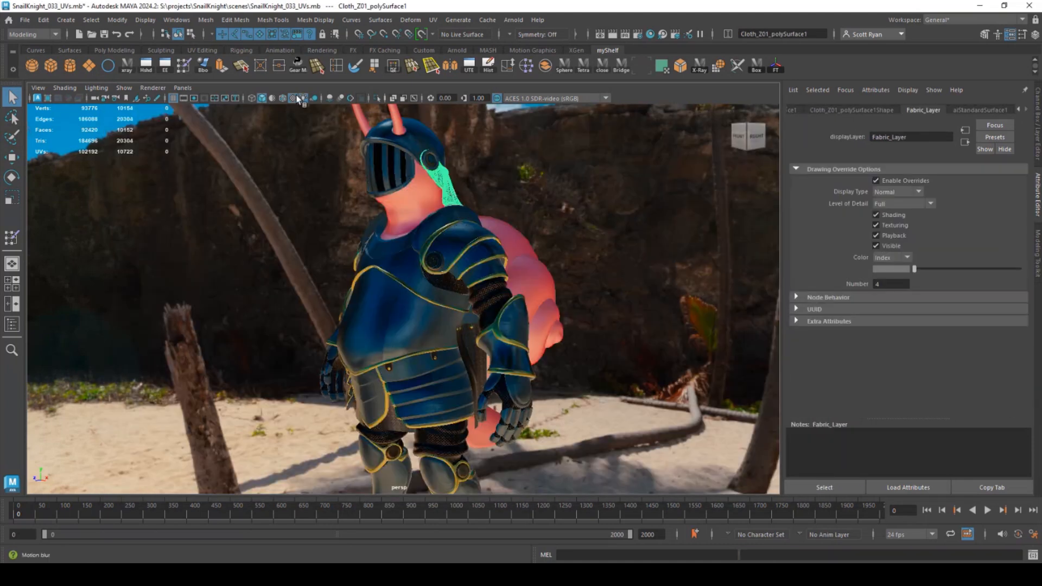
left_click(977, 110)
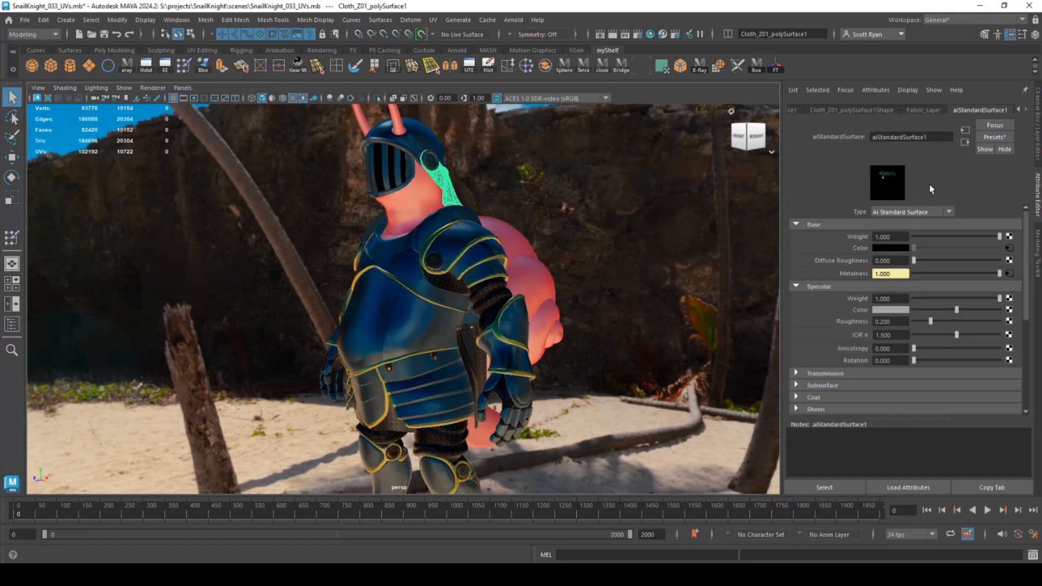
double_click(895, 136)
type("Fabric")
key("Return")
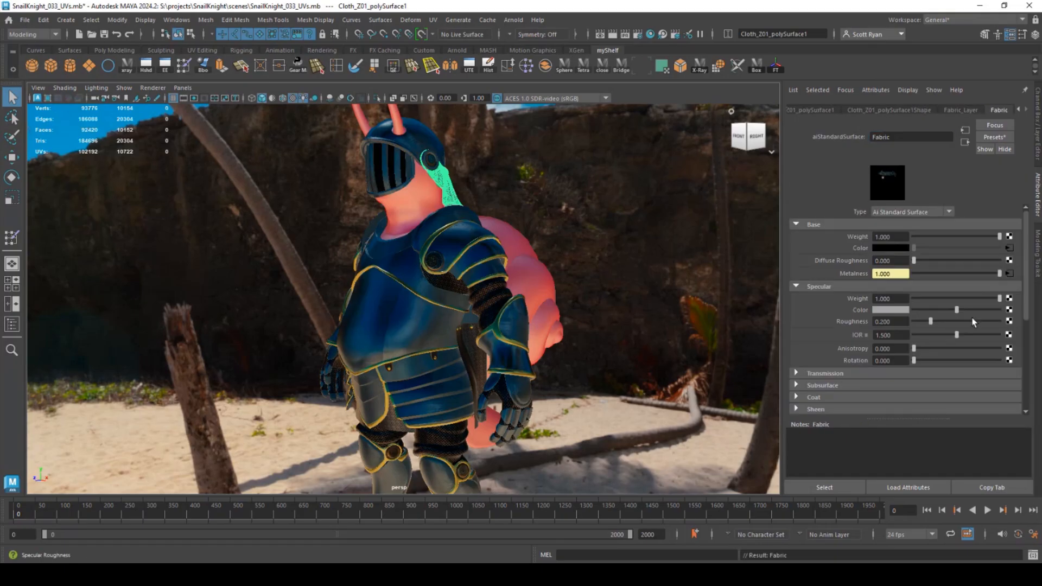
left_click(1010, 321)
left_click(433, 286)
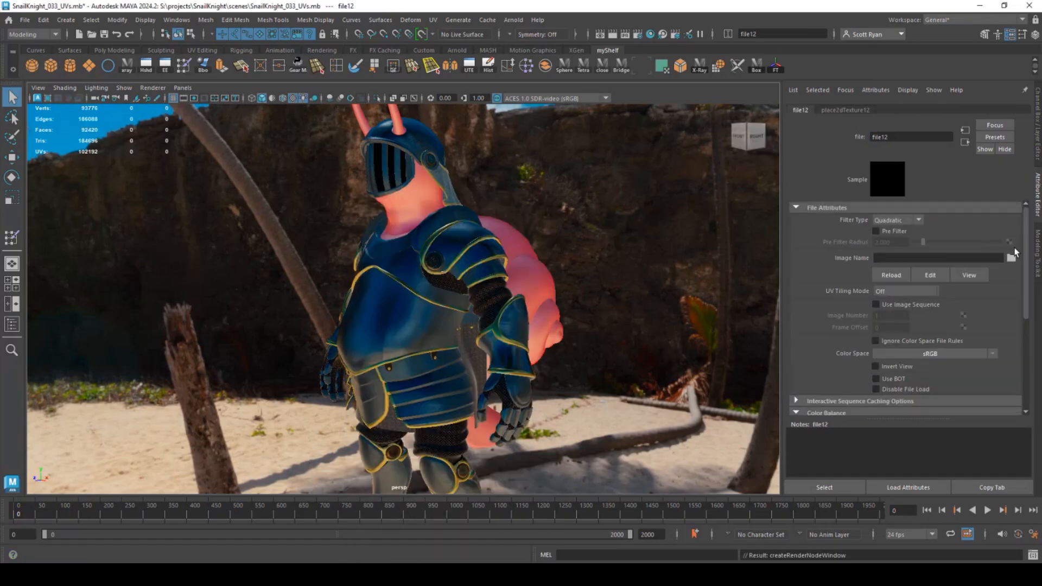
left_click(1010, 257)
- Load Fabric_Roughness into the roughness file and set its colour space to Raw
double_click(274, 285)
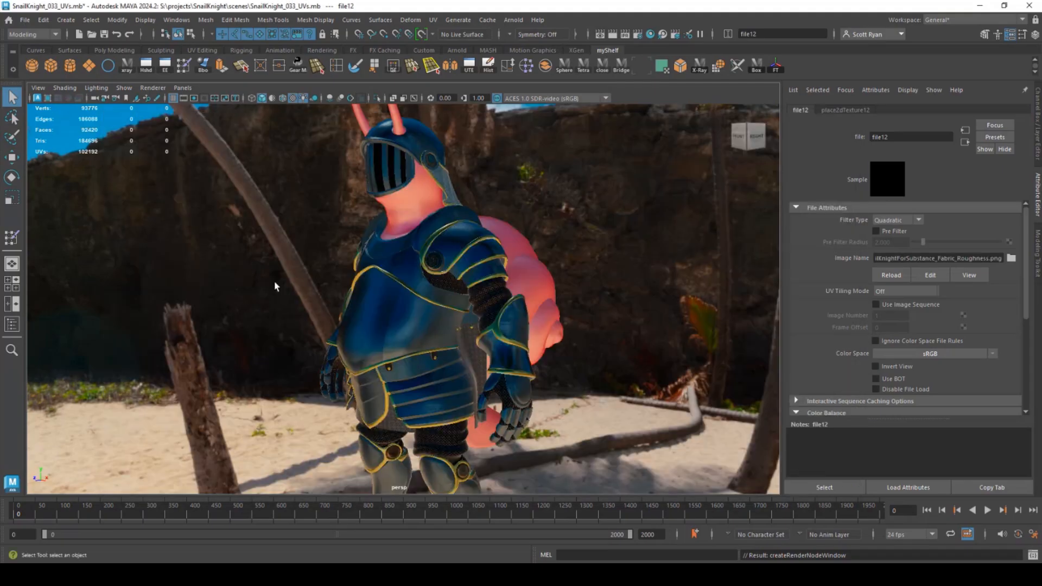
left_click(992, 353)
left_click(924, 383)
scroll(890, 375, "down", 3)
scroll(883, 383, "up", 3)
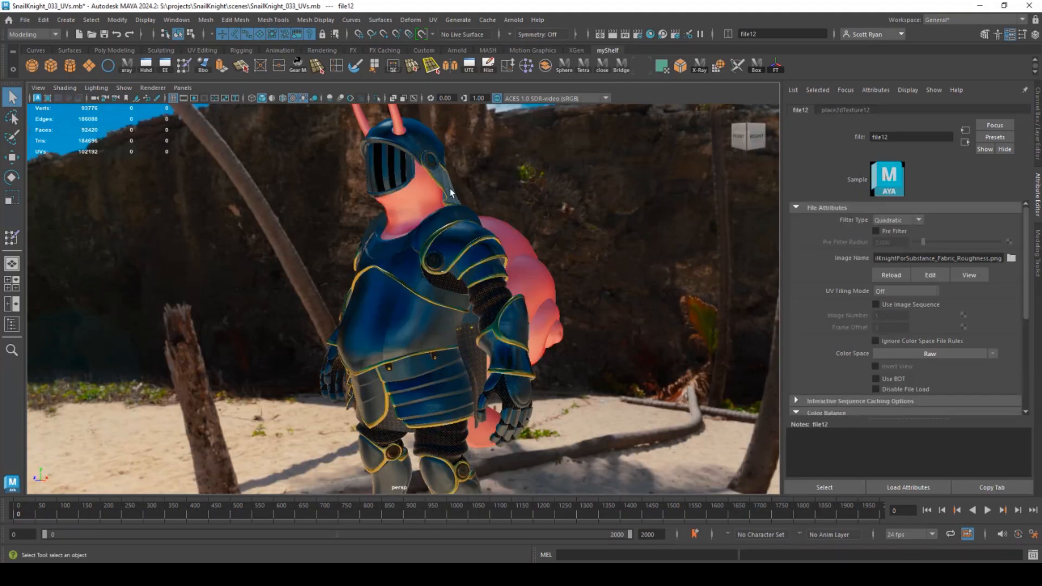
- Add Fabric_Normal as a tangent-space normal bump map in Raw colour space
left_click(449, 189)
scroll(955, 324, "down", 5)
left_click(1009, 315)
left_click(434, 286)
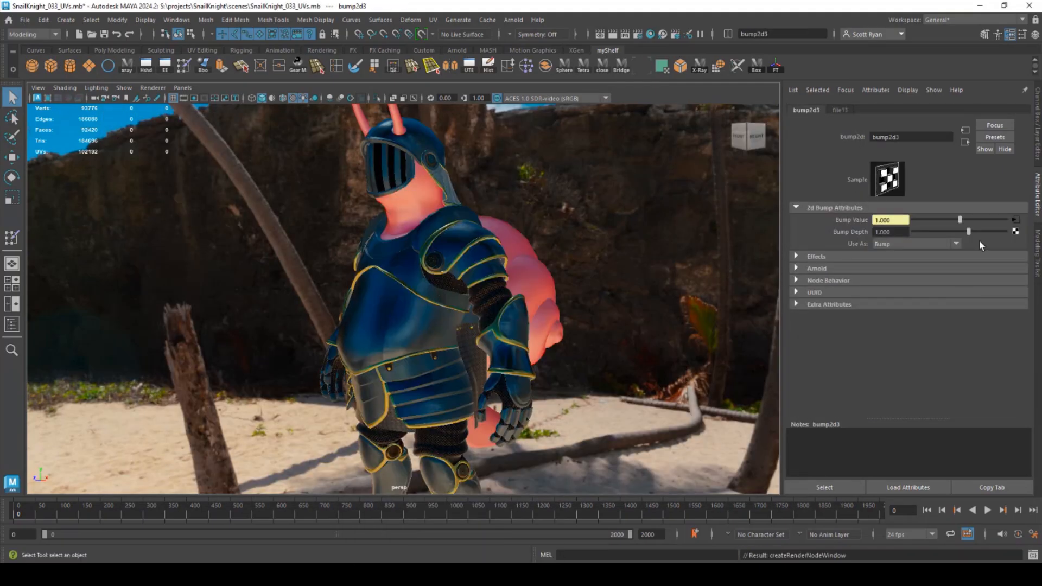
left_click(946, 243)
left_click(920, 267)
left_click(1010, 220)
left_click(1011, 257)
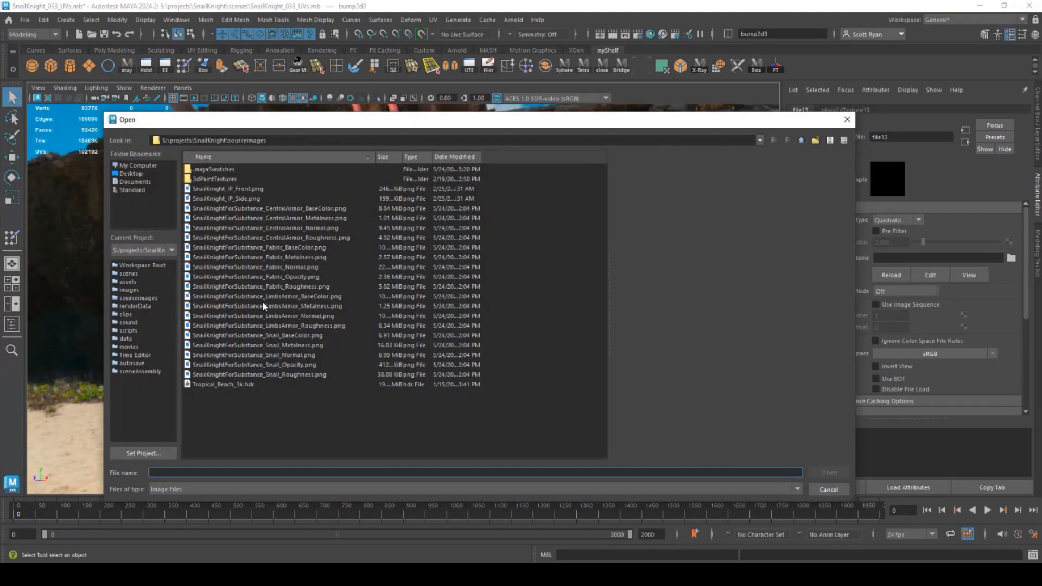
double_click(263, 269)
left_click(993, 354)
mouse_move(947, 379)
left_click(906, 379)
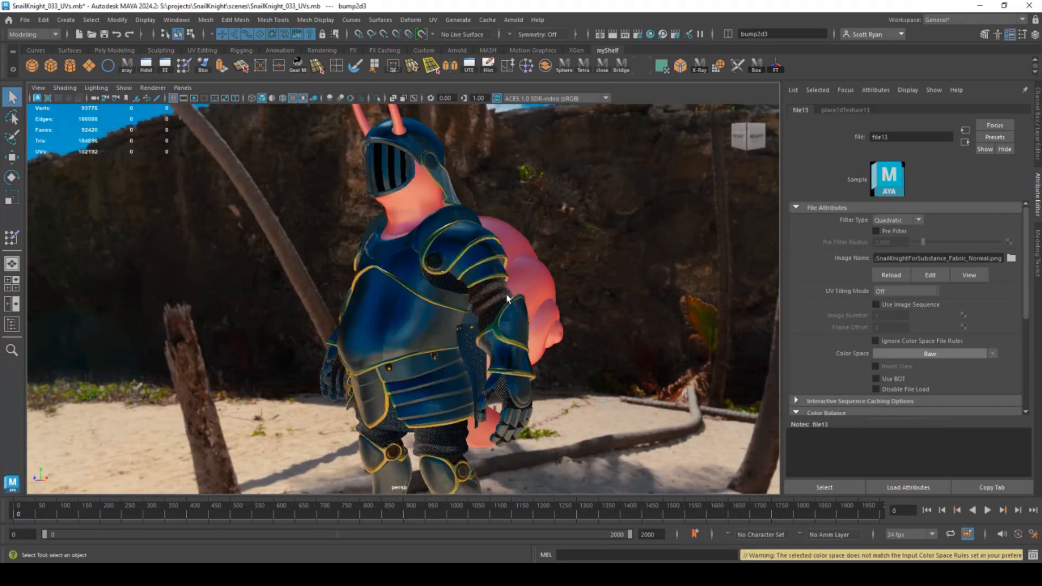
- Map the Fabric_Opacity image to the Fabric material's opacity
left_click(491, 304)
left_click(965, 142)
left_click(965, 130)
left_click(965, 131)
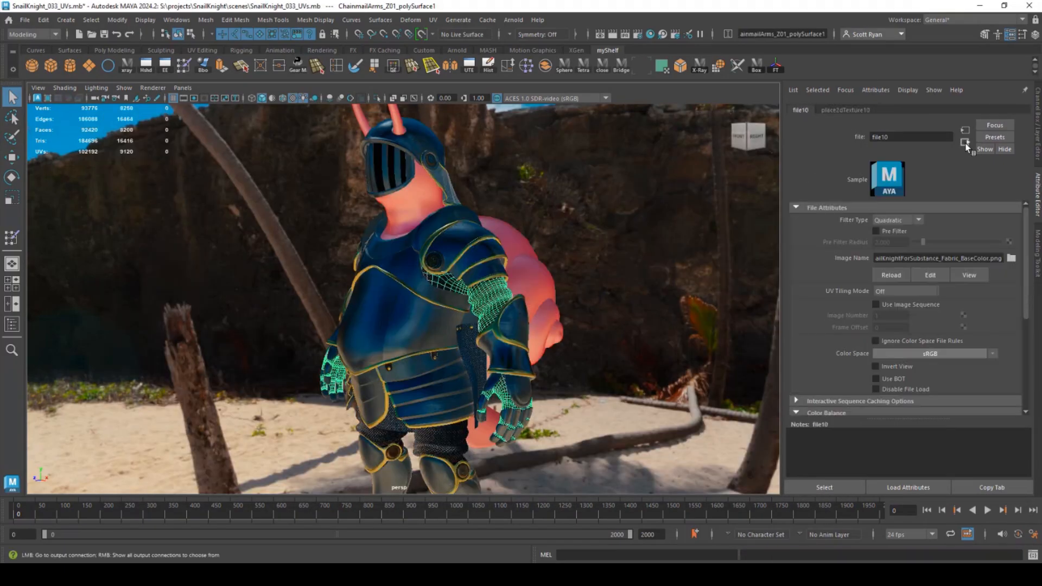
left_click(965, 142)
left_click(483, 218)
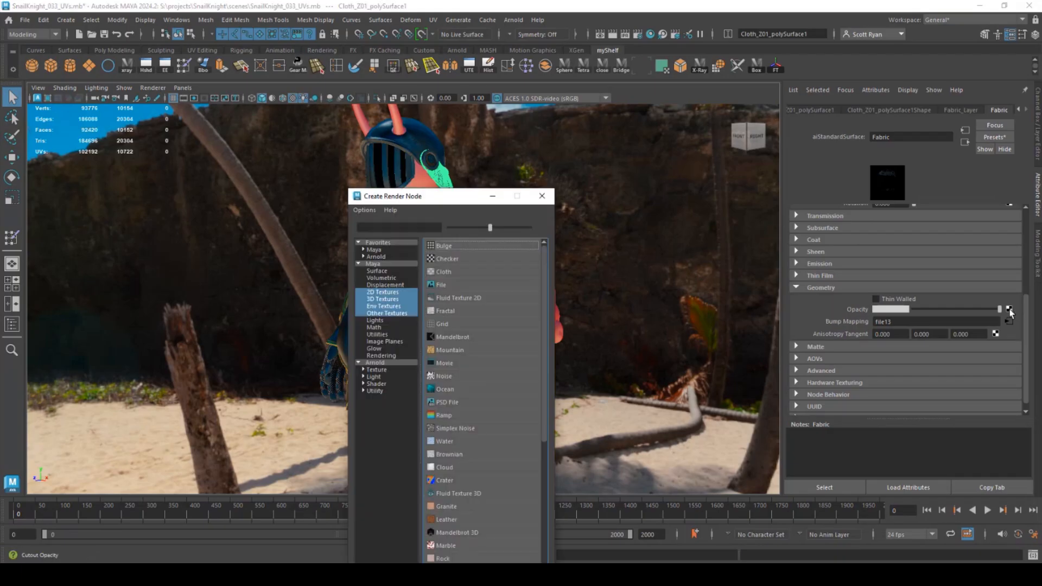
left_click(440, 285)
left_click(1010, 258)
left_click(266, 277)
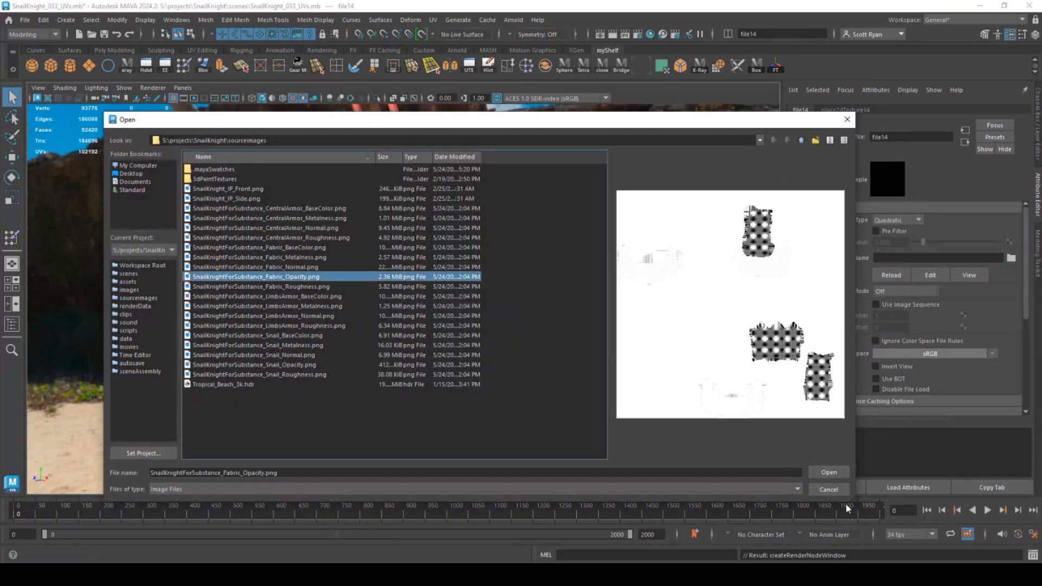
left_click(834, 472)
- Orbit around the knight to check the chainmail cut-out holes from several sides
left_click(445, 188)
left_click_drag(543, 279, 477, 287, "alt")
middle_click_drag(504, 342, 501, 278, "alt")
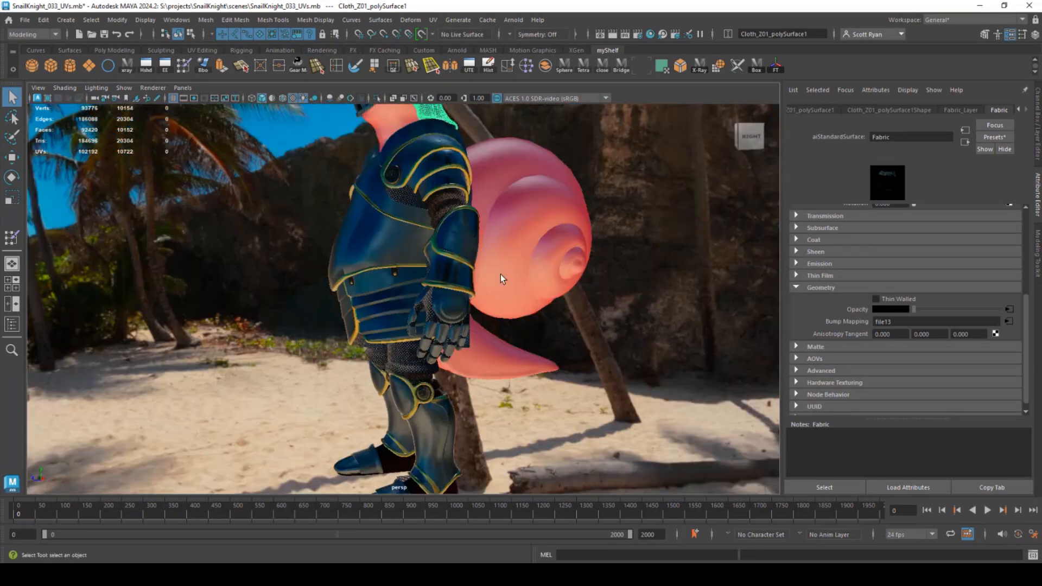
right_click_drag(500, 275, 605, 325, "alt")
left_click_drag(564, 306, 613, 337, "alt")
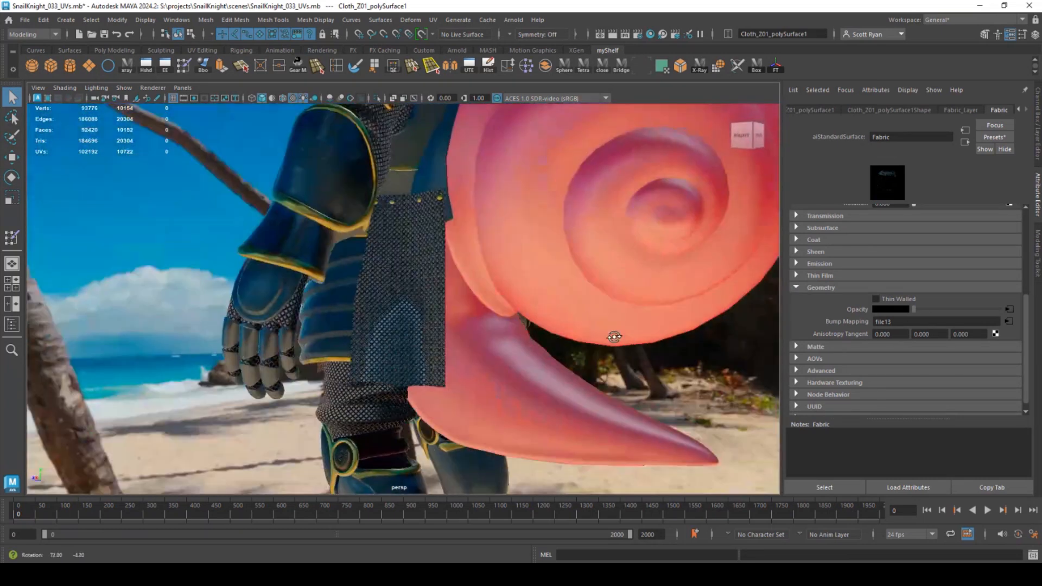
right_click_drag(608, 337, 716, 382, "alt")
left_click(722, 388)
left_click_drag(353, 347, 528, 363, "alt")
right_click_drag(528, 363, 391, 339, "alt")
left_click_drag(370, 341, 488, 220, "alt")
right_click_drag(488, 221, 518, 288, "alt")
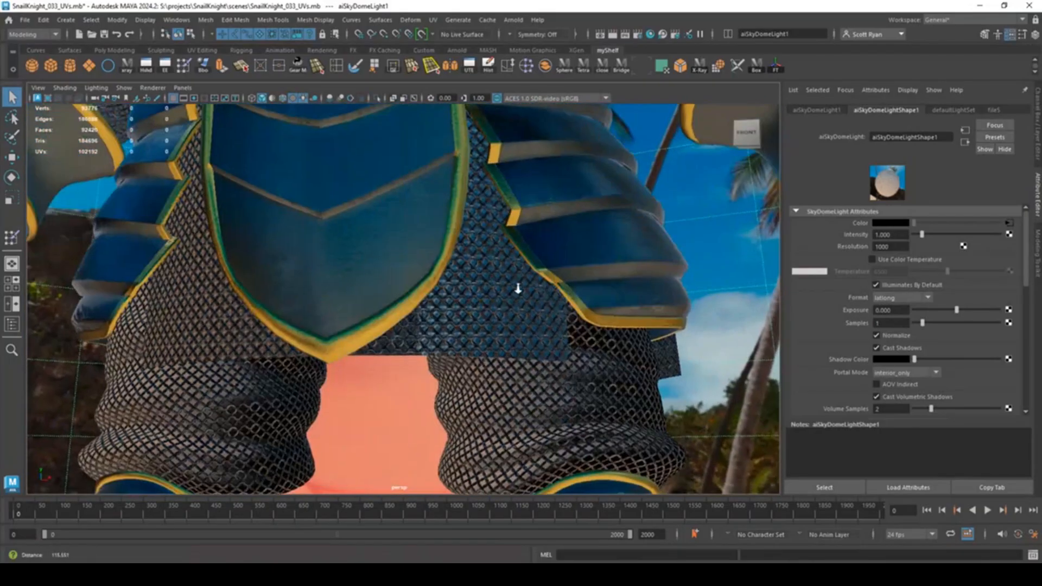
left_click_drag(518, 288, 483, 332, "alt")
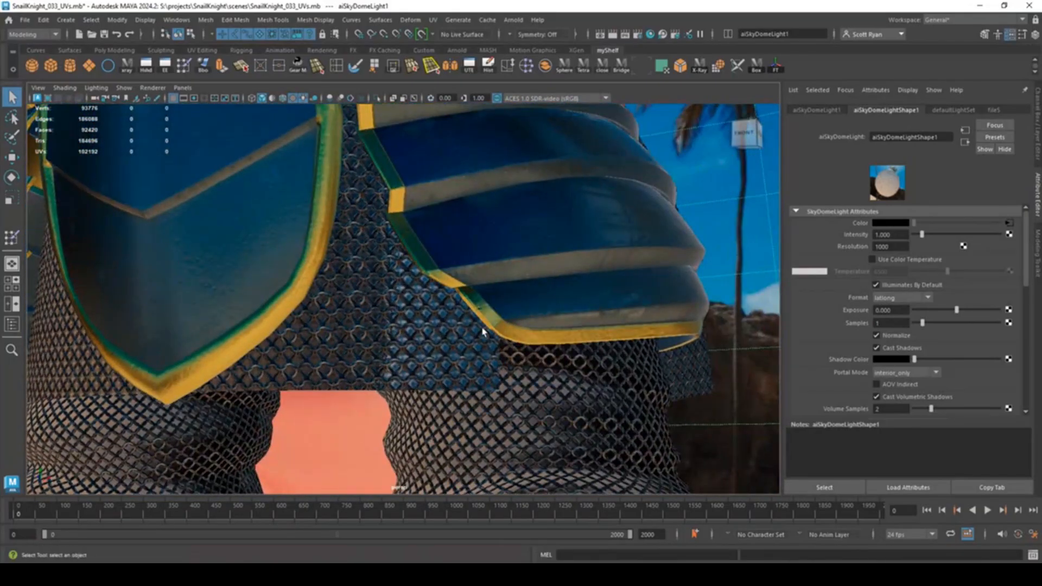
right_click_drag(483, 332, 360, 309, "alt")
left_click(513, 20)
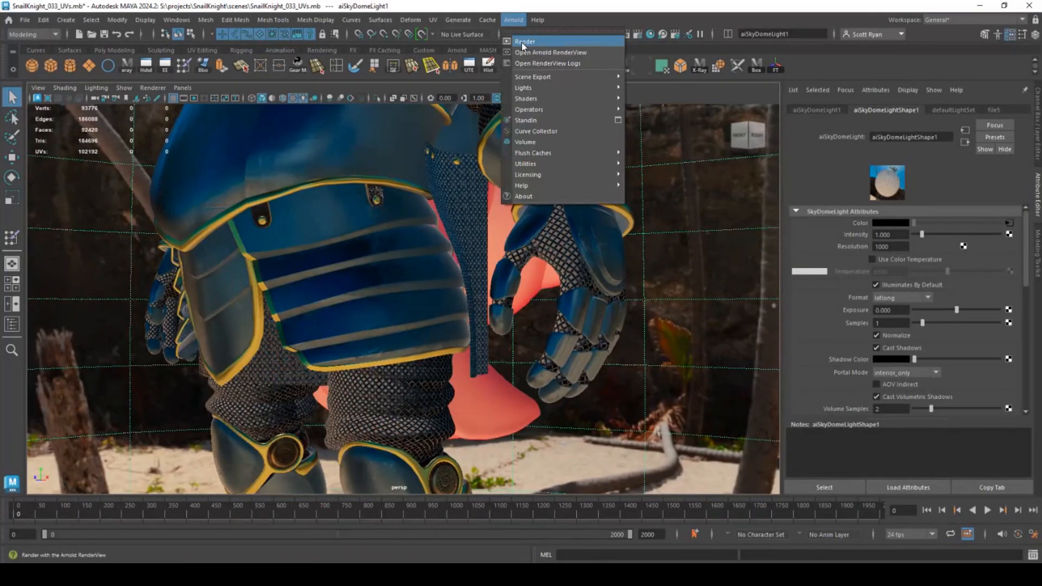
left_click(523, 41)
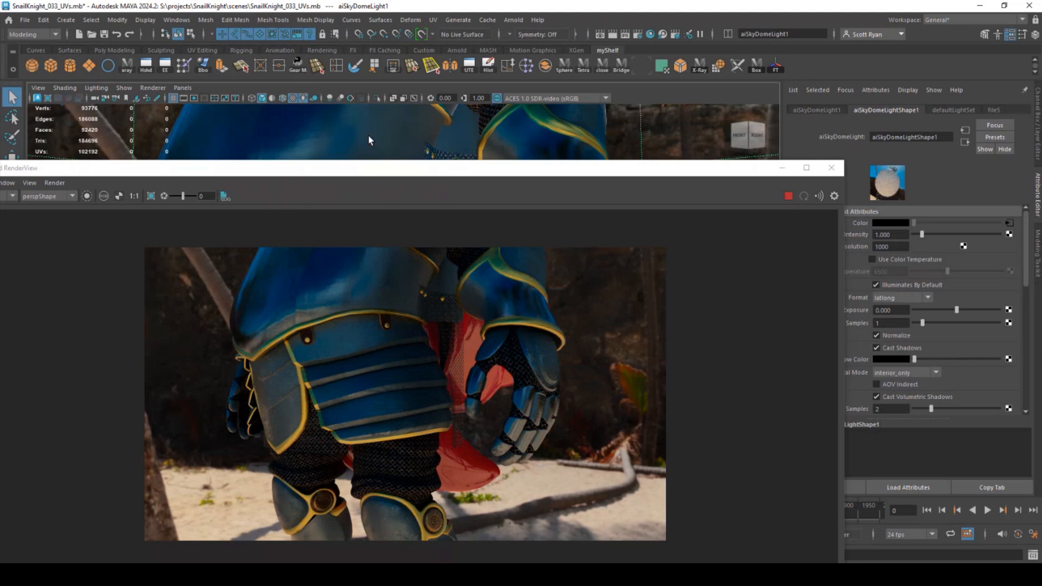
left_click_drag(368, 140, 461, 130, "alt")
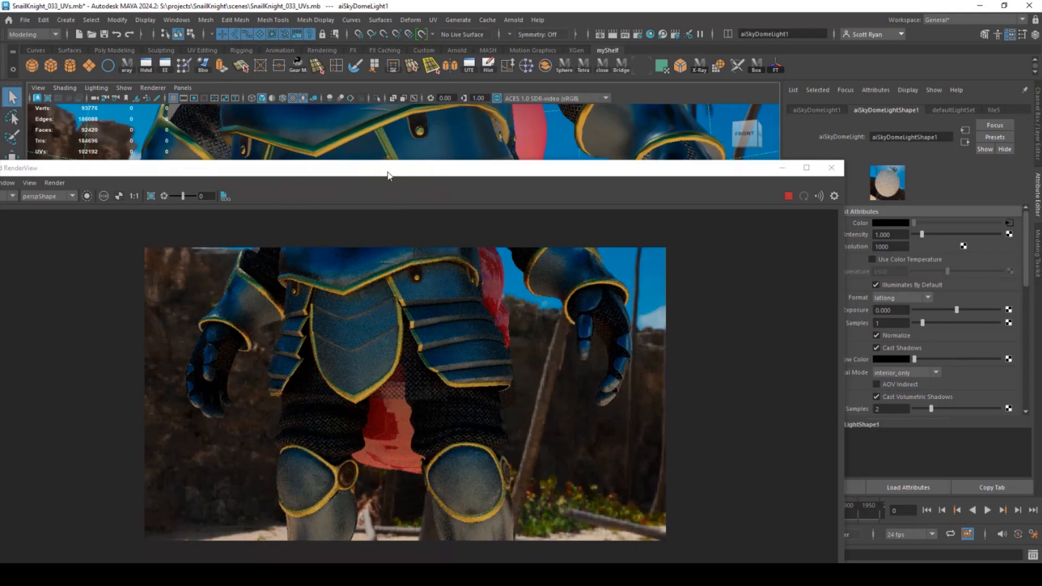
left_click(829, 169)
left_click_drag(502, 250, 282, 326, "alt")
middle_click_drag(325, 321, 314, 372, "alt")
left_click_drag(320, 373, 353, 380, "alt")
- Convert the snail body's Snail material to aiStandardSurface
right_click_drag(300, 398, 379, 333, "alt")
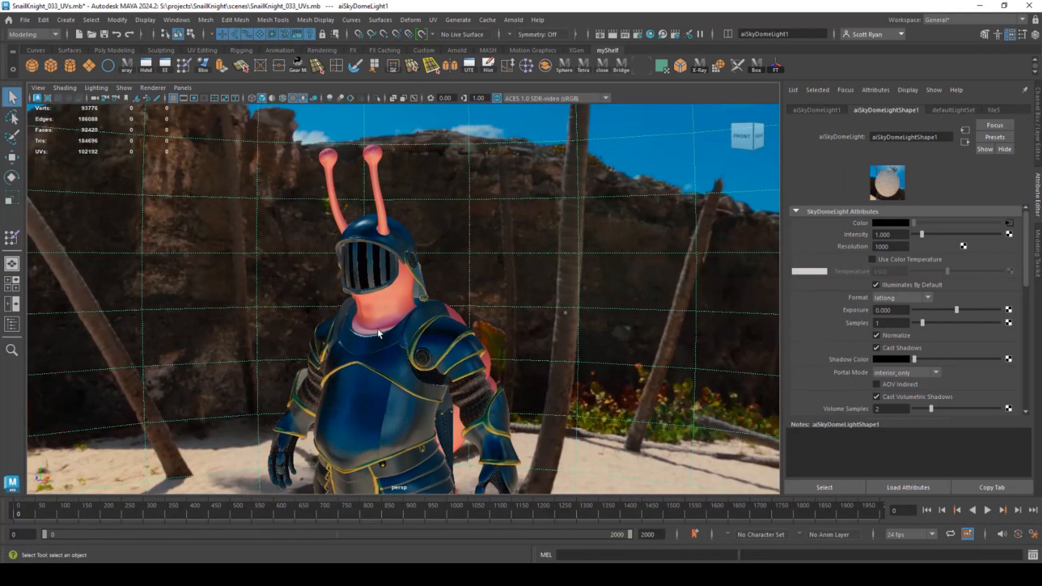
left_click(378, 333)
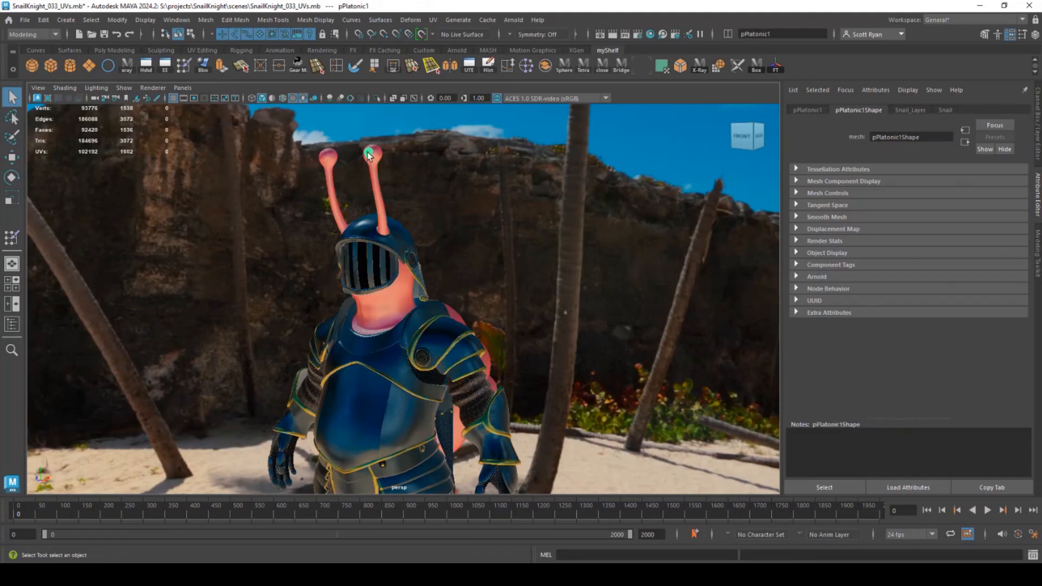
left_click(945, 110)
left_click(944, 209)
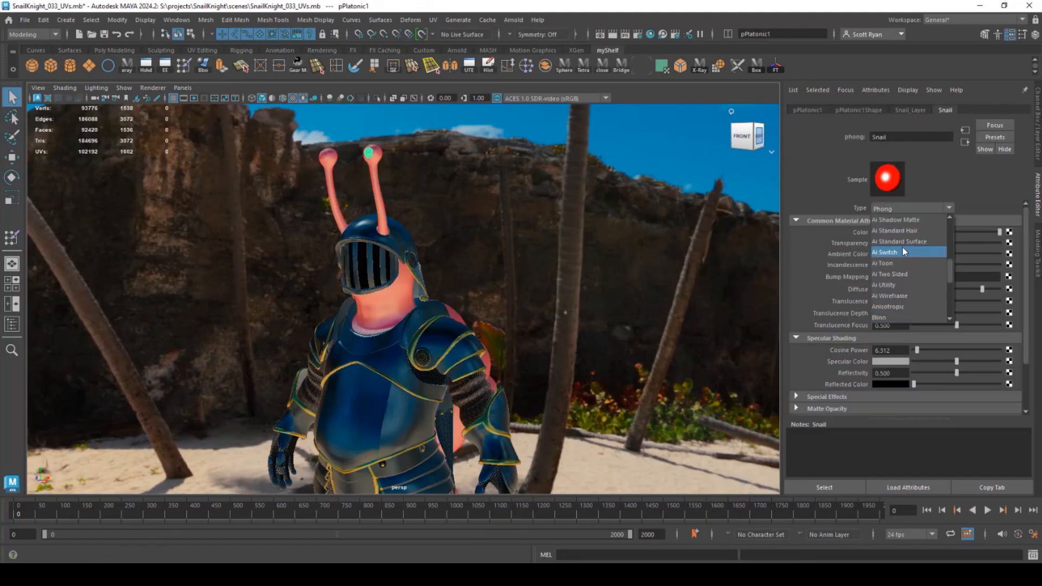
left_click(910, 240)
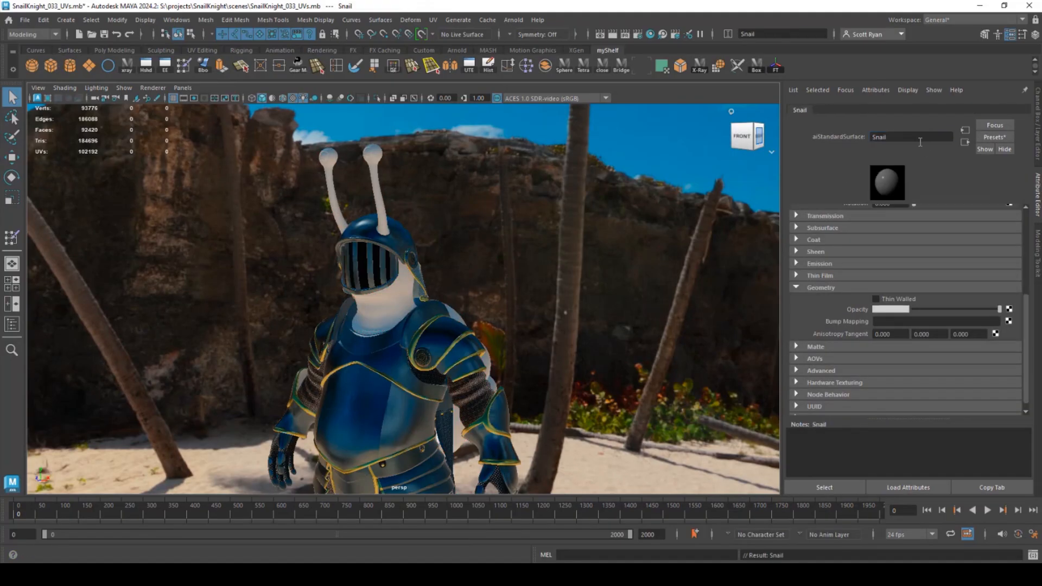
- Load Snail_BaseColor.png as the Snail material's base colour texture
left_click(1009, 248)
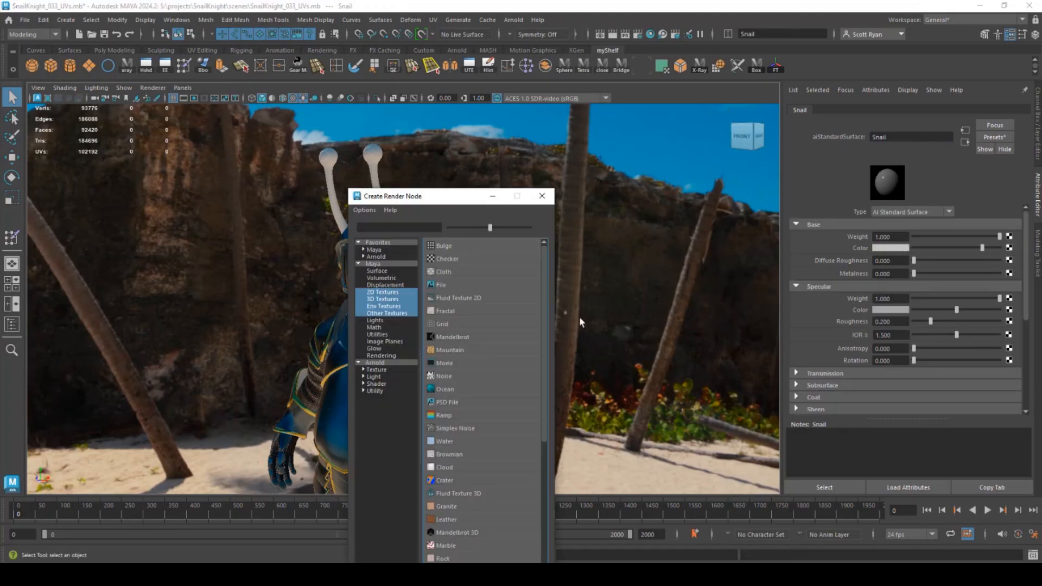
left_click(441, 284)
left_click(1010, 258)
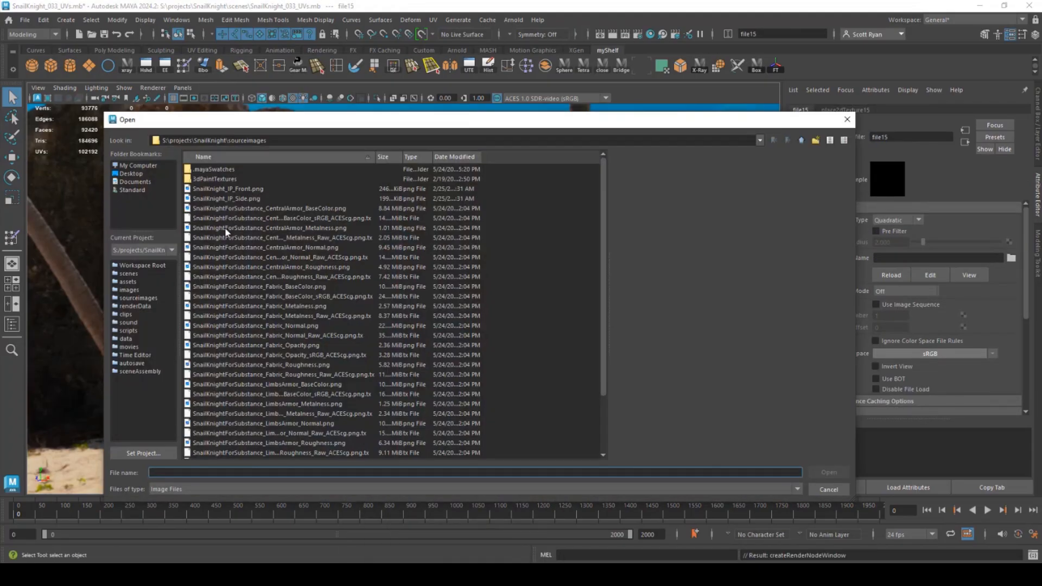
scroll(335, 344, "down", 3)
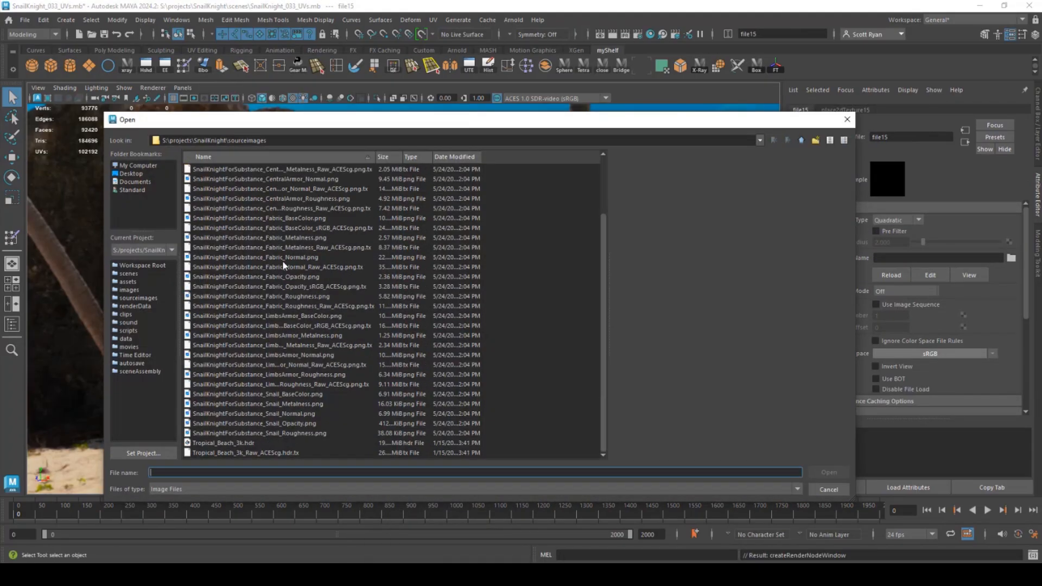
double_click(270, 395)
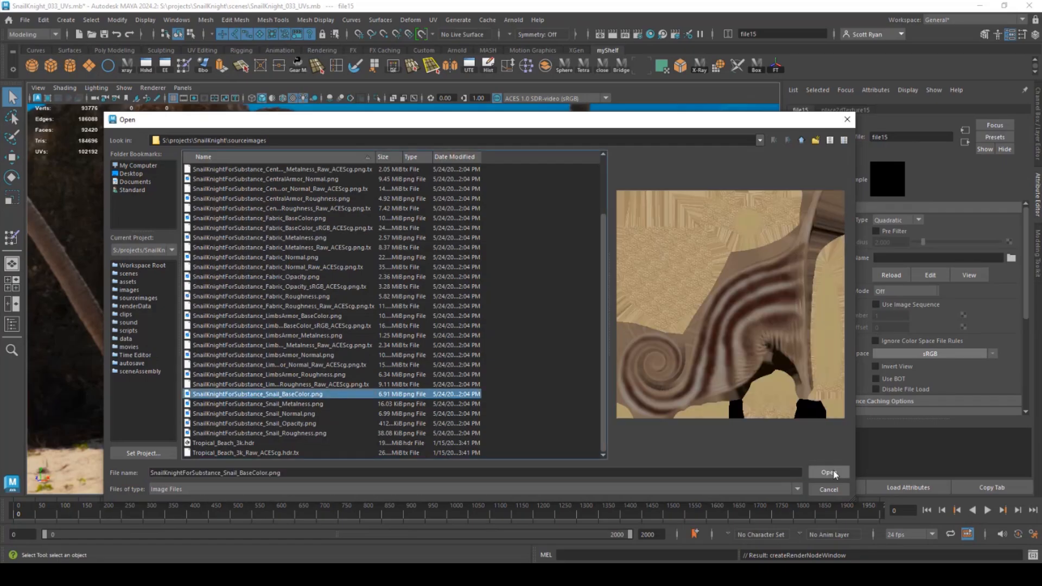
- Map Snail_Roughness.png to specular roughness with its colour space set to Raw
left_click_drag(449, 305, 425, 298, "alt")
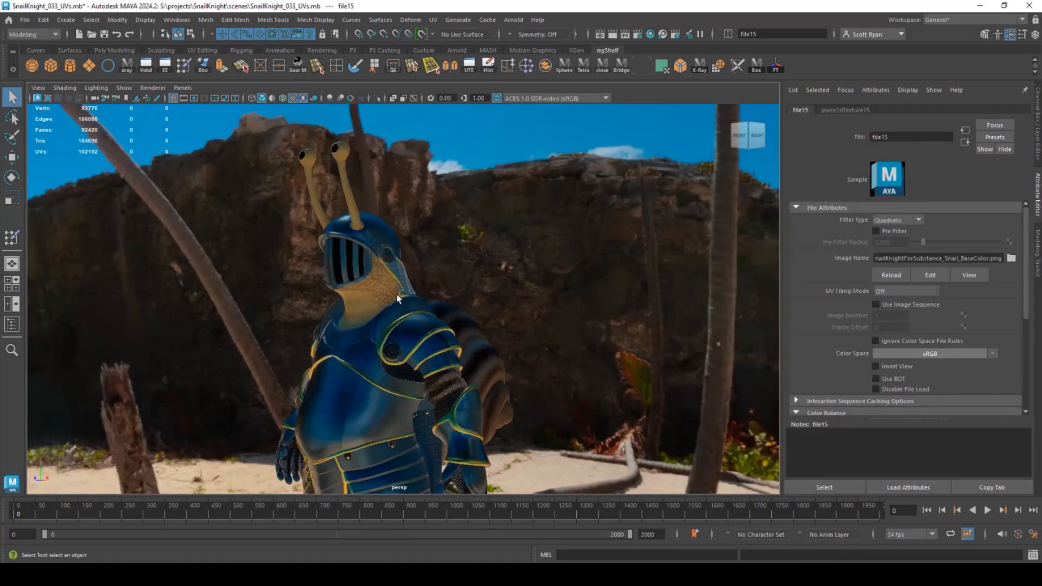
left_click(374, 299)
middle_click_drag(471, 369, 418, 293, "alt")
left_click_drag(419, 293, 431, 293, "alt")
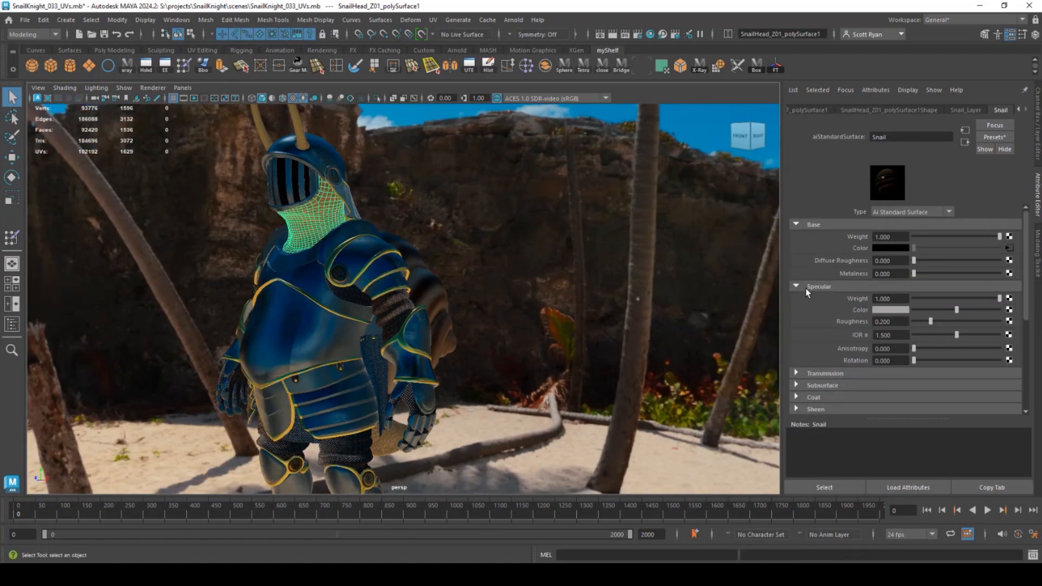
left_click(1009, 321)
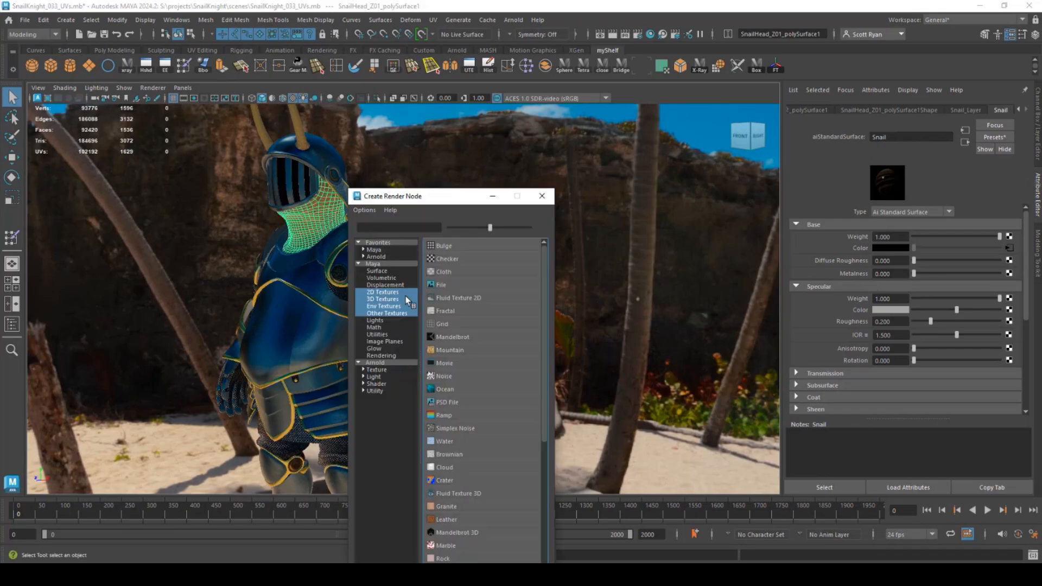
left_click(405, 296)
left_click(1011, 258)
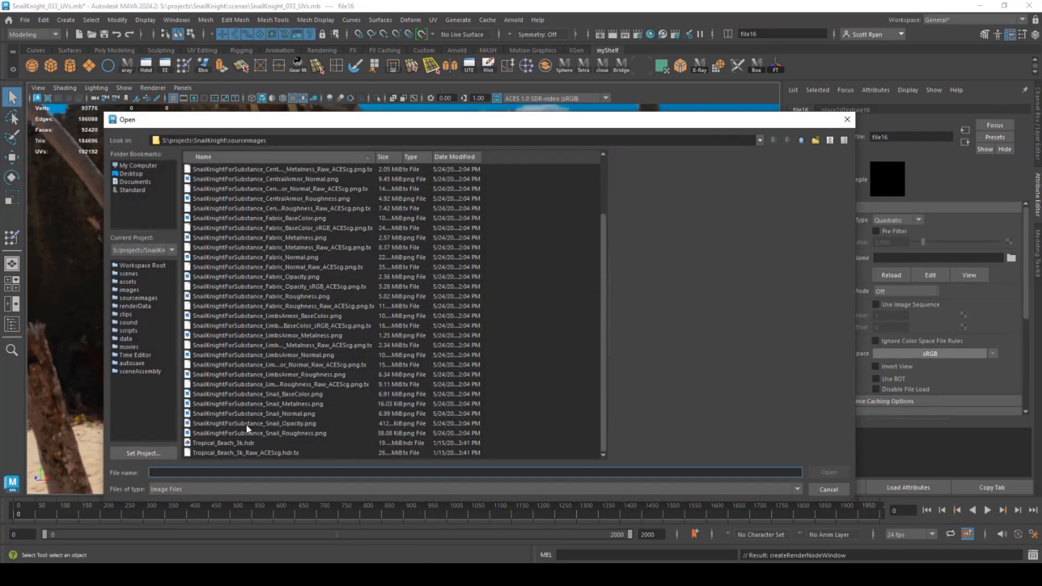
left_click(247, 433)
left_click(325, 403)
left_click(289, 433)
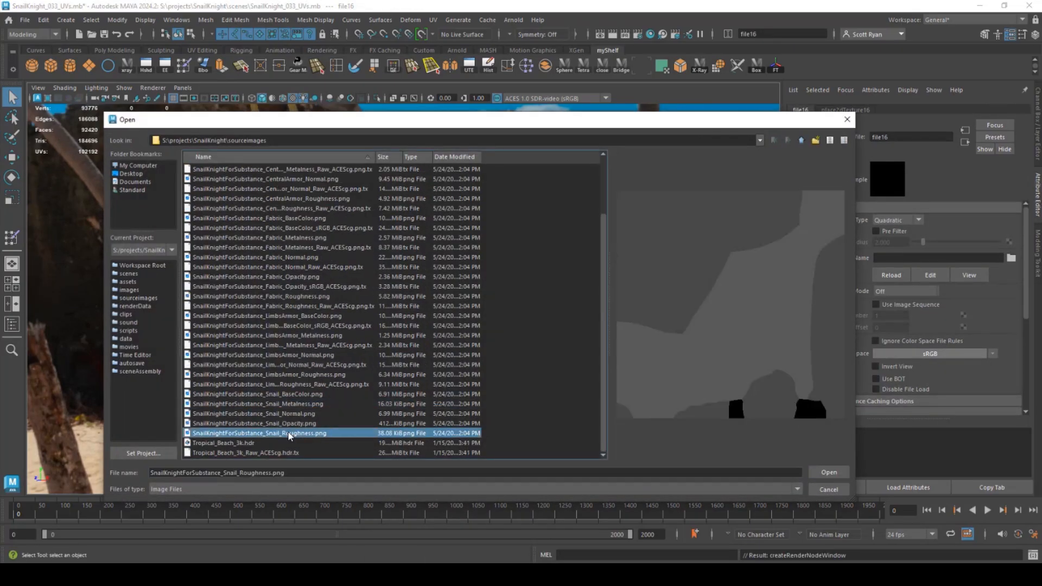
left_click(829, 472)
left_click(964, 356)
left_click(974, 387)
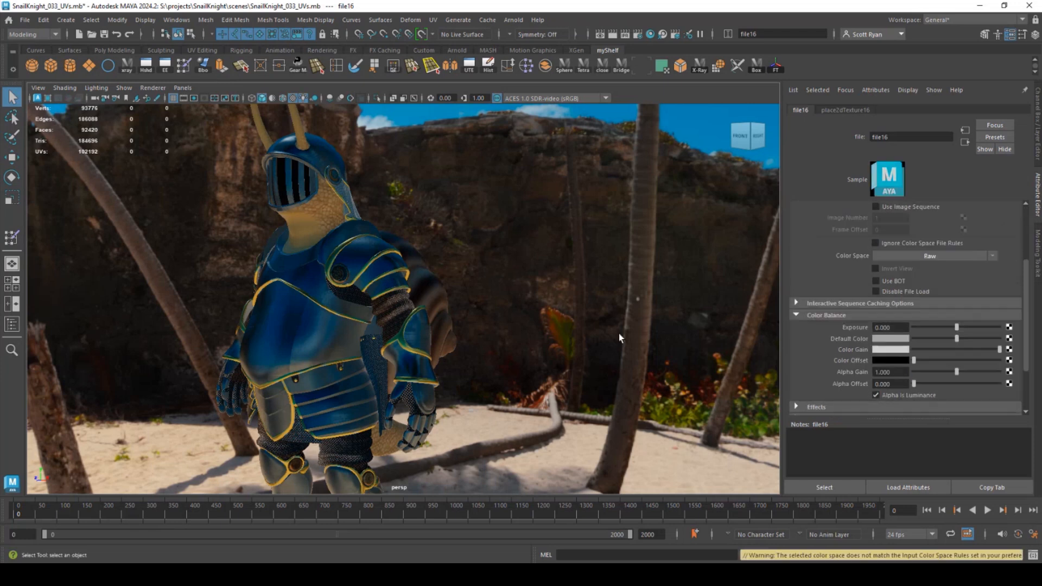
left_click(322, 224)
scroll(888, 287, "down", 5)
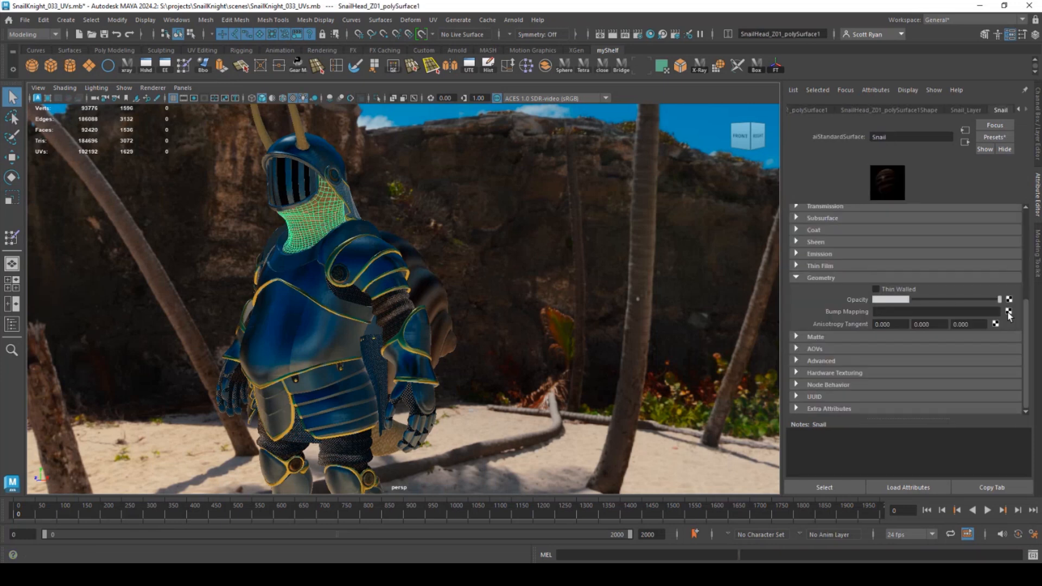
- Add Snail_Normal.png as the Snail bump map, read in Raw colour space
left_click(1008, 312)
left_click(437, 288)
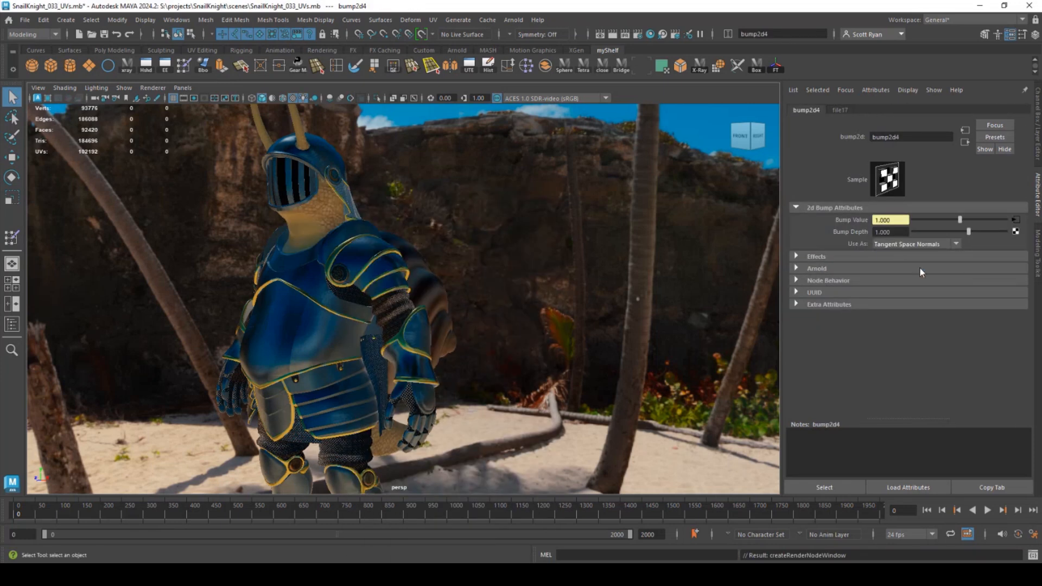
left_click(1015, 220)
left_click(1011, 257)
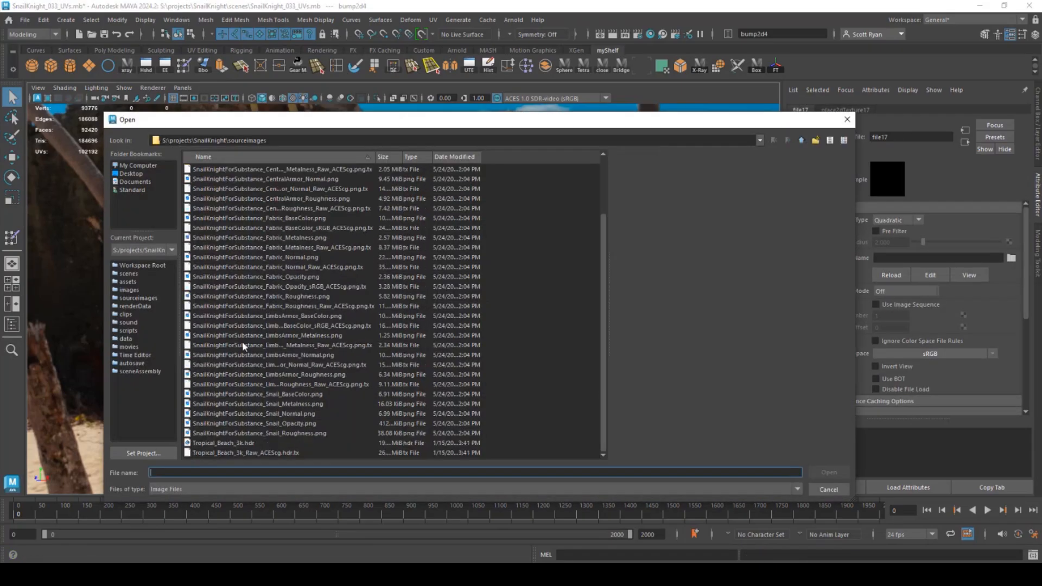
double_click(263, 413)
left_click(955, 353)
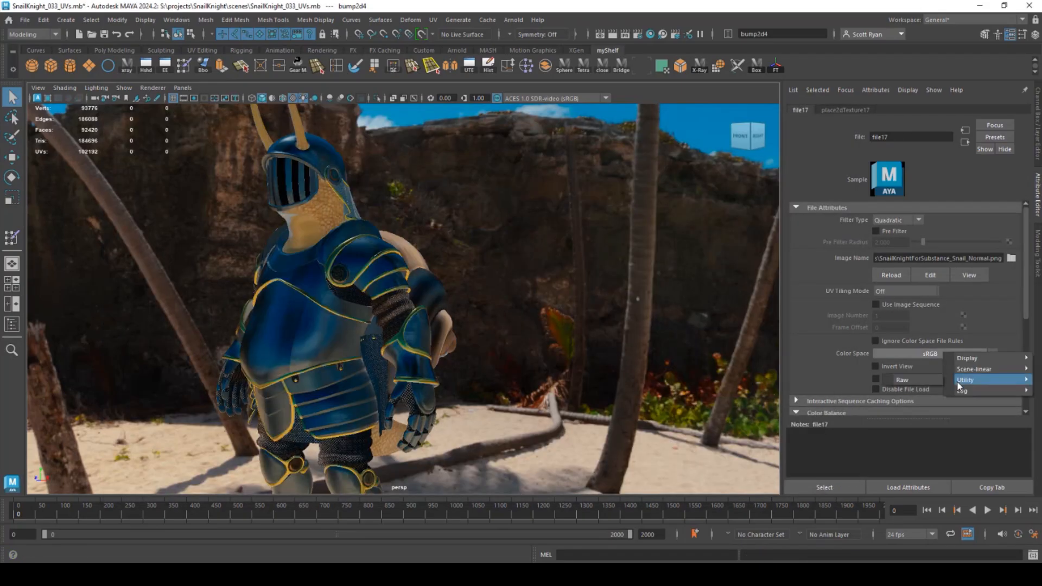
left_click(956, 381)
- Zoom in on the helmet and select the eyestalks
left_click_drag(343, 267, 355, 226, "alt")
middle_click_drag(356, 225, 410, 363, "alt")
right_click_drag(409, 363, 450, 364, "alt")
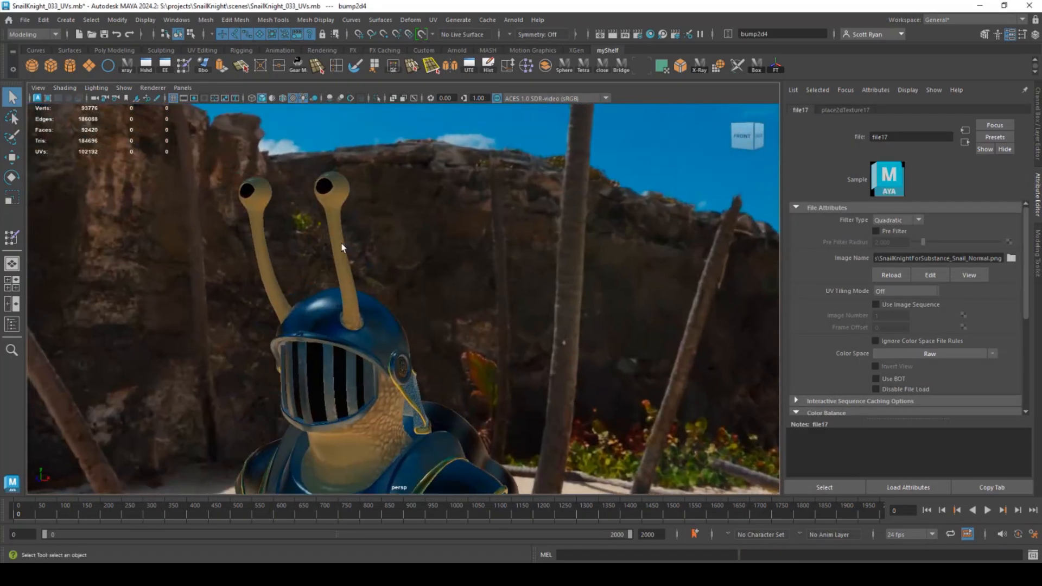
left_click(336, 248)
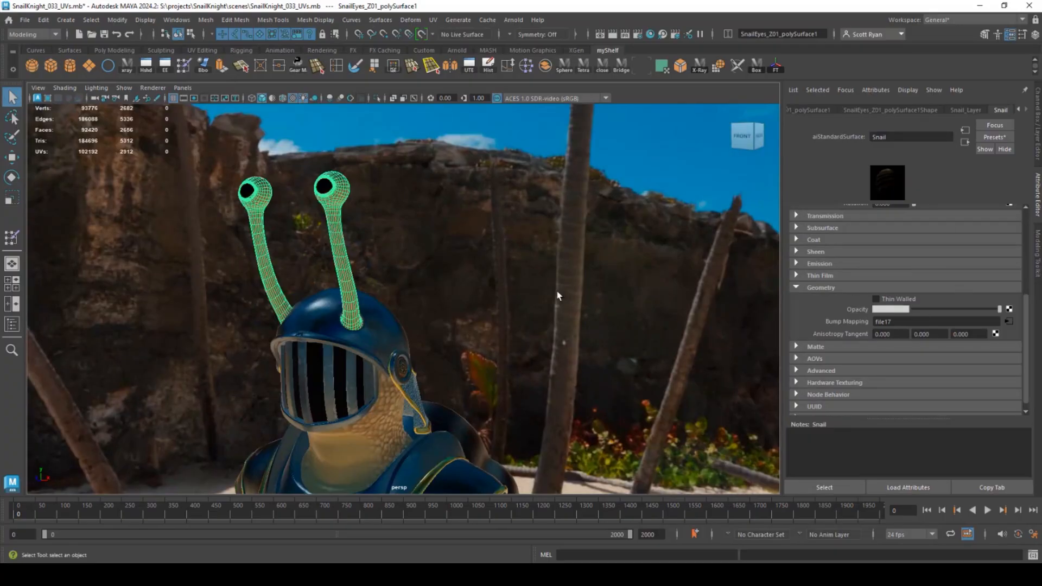
middle_click_drag(353, 218, 410, 233, "alt")
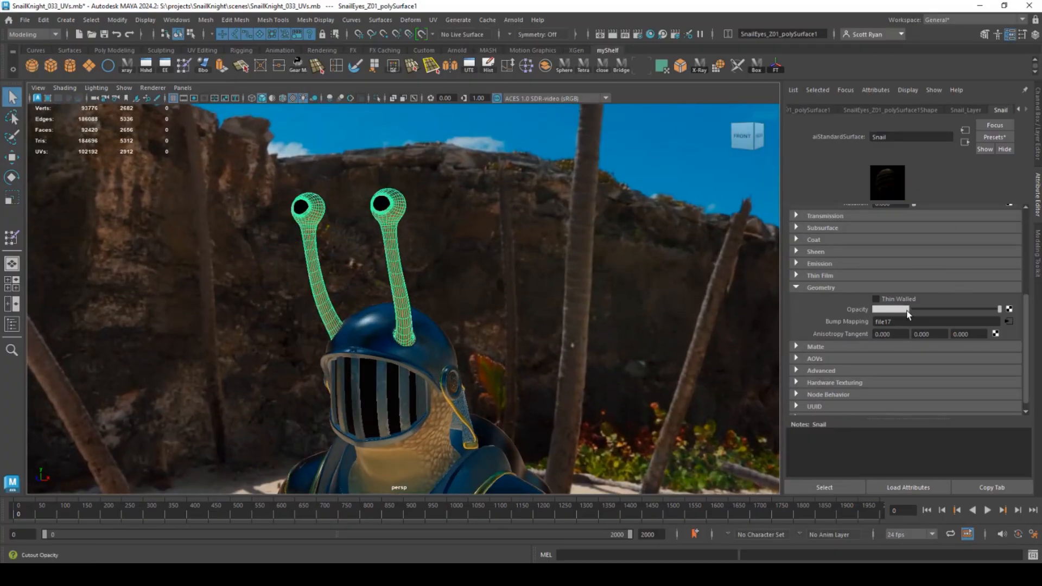
- Briefly expand Transmission, then zoom in on the helmet and eyestalks
left_click(795, 216)
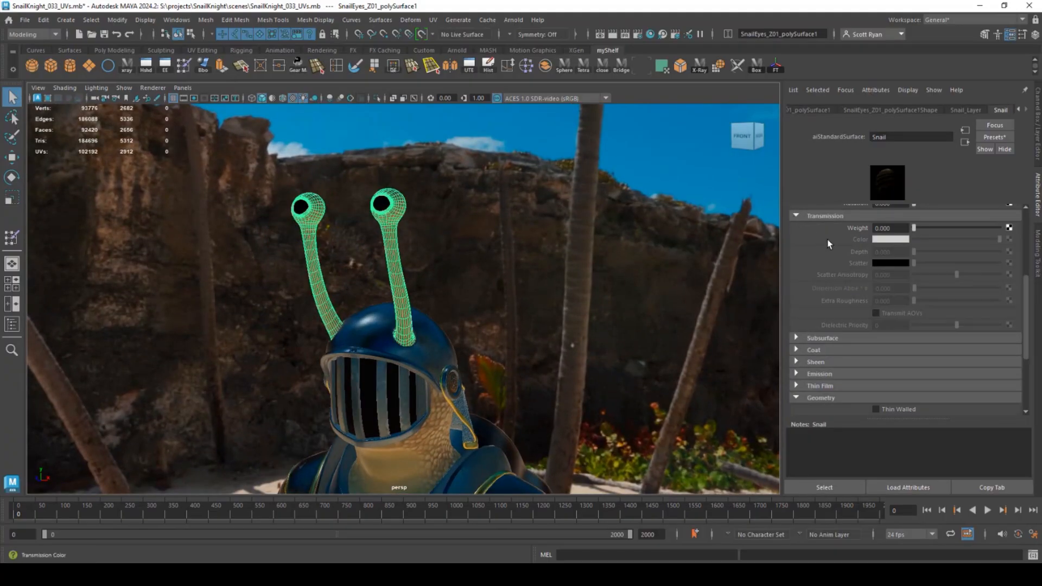
left_click(796, 216)
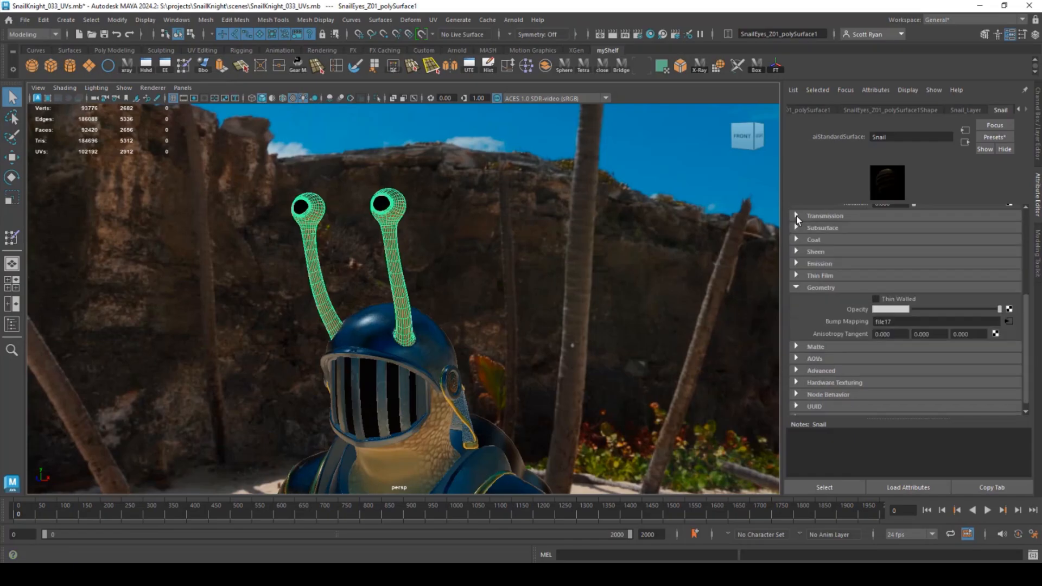
middle_click_drag(667, 326, 478, 273, "alt")
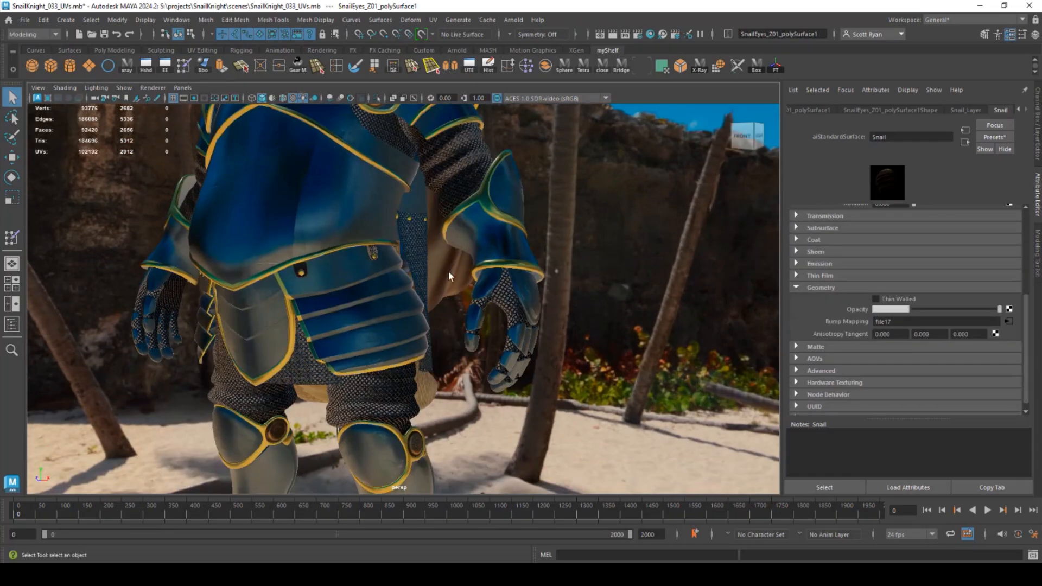
right_click_drag(449, 274, 155, 169, "alt")
middle_click_drag(154, 168, 304, 445, "alt")
right_click_drag(304, 445, 389, 311, "alt")
middle_click_drag(389, 173, 401, 226, "alt")
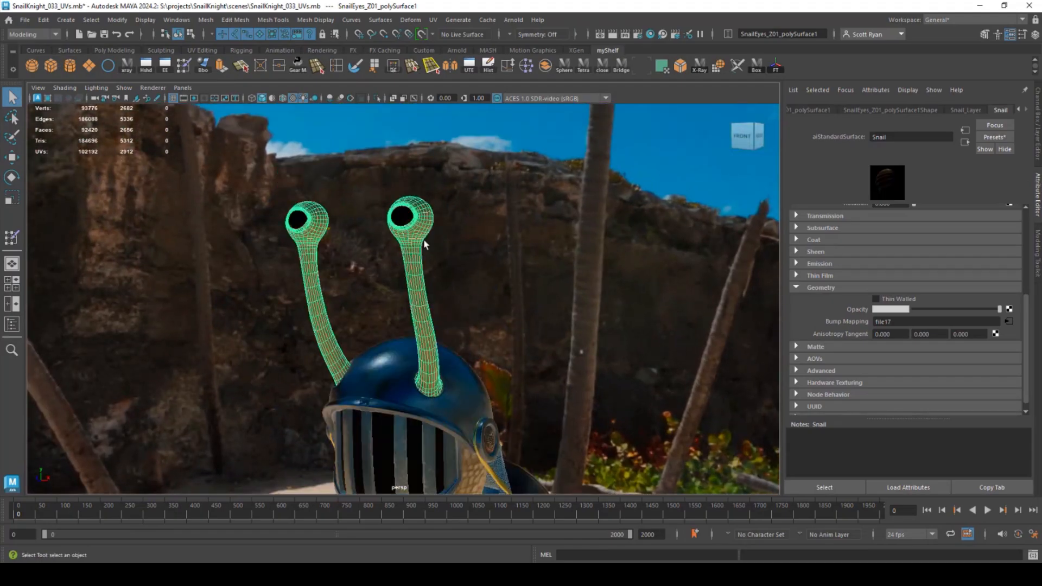
scroll(888, 311, "up", 3)
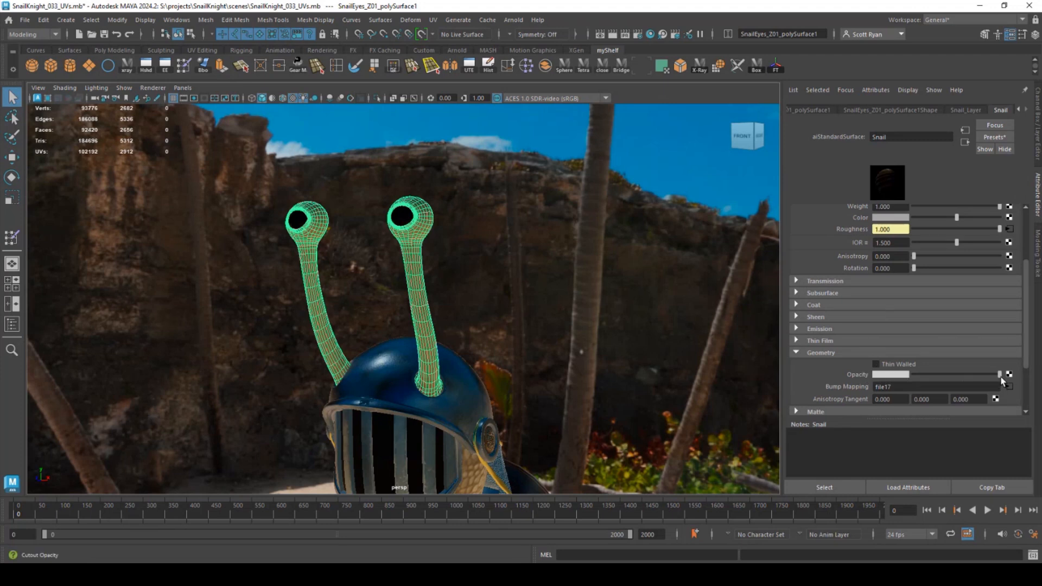
- Test lowering the eyestalks' opacity, then reselect the sphere in the right eye
left_click_drag(1000, 375, 917, 374)
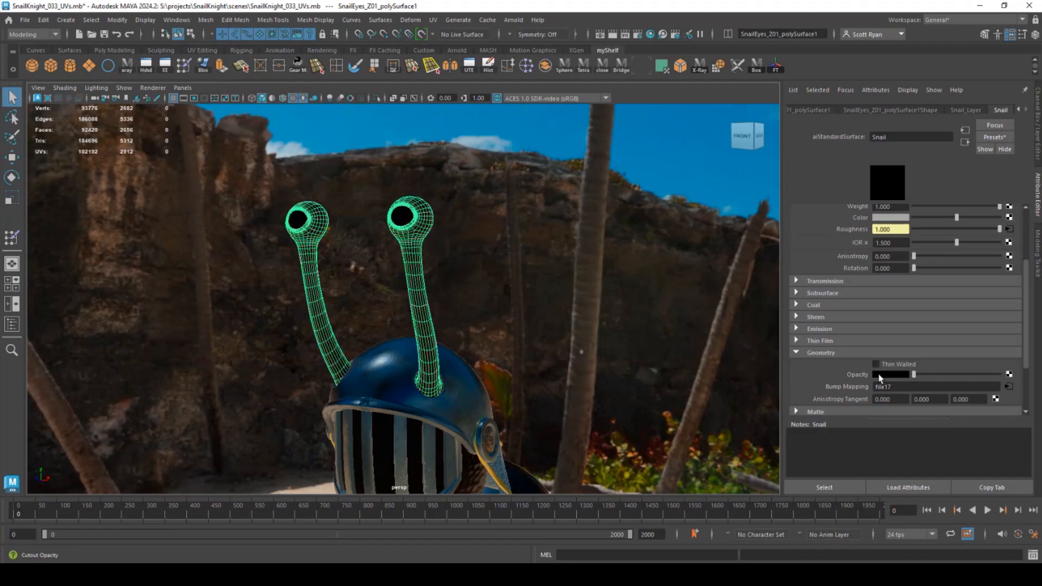
left_click(421, 272)
left_click(419, 275)
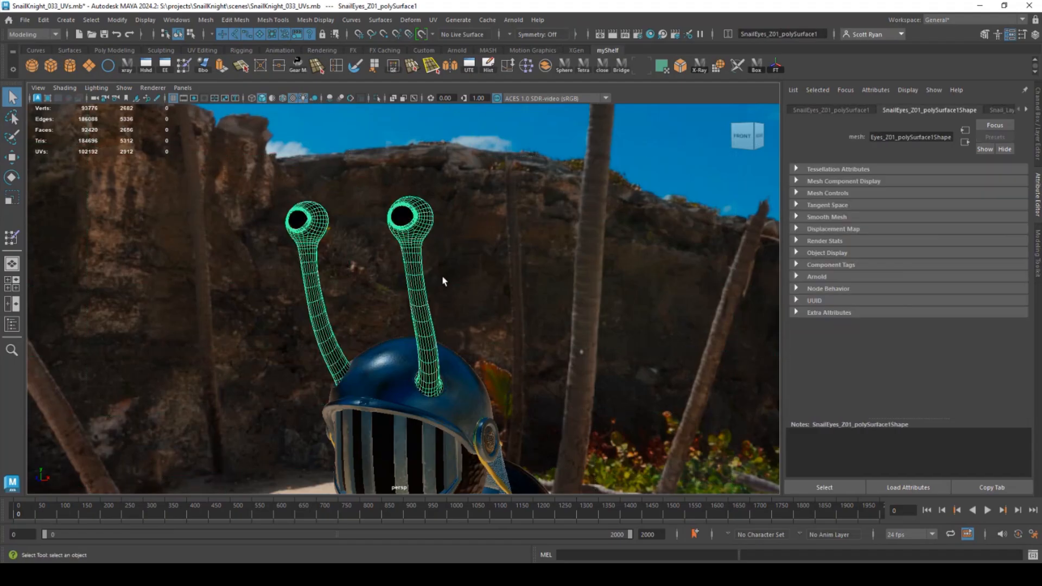
left_click(1038, 248)
left_click(1038, 155)
left_click(1038, 204)
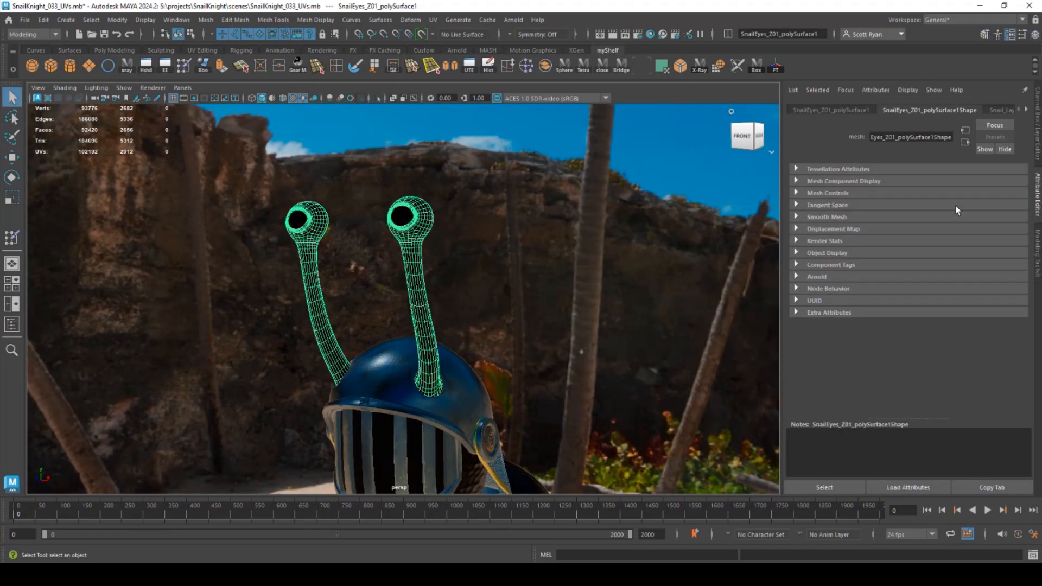
left_click(409, 218)
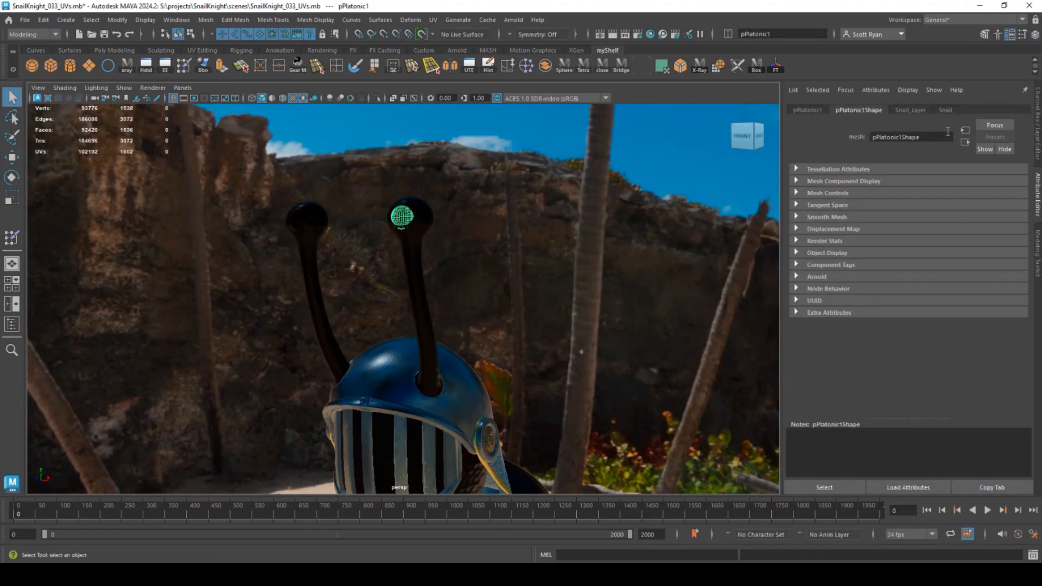
- Expand the Snail material's Transmission section and adjust its Weight slider
left_click(944, 110)
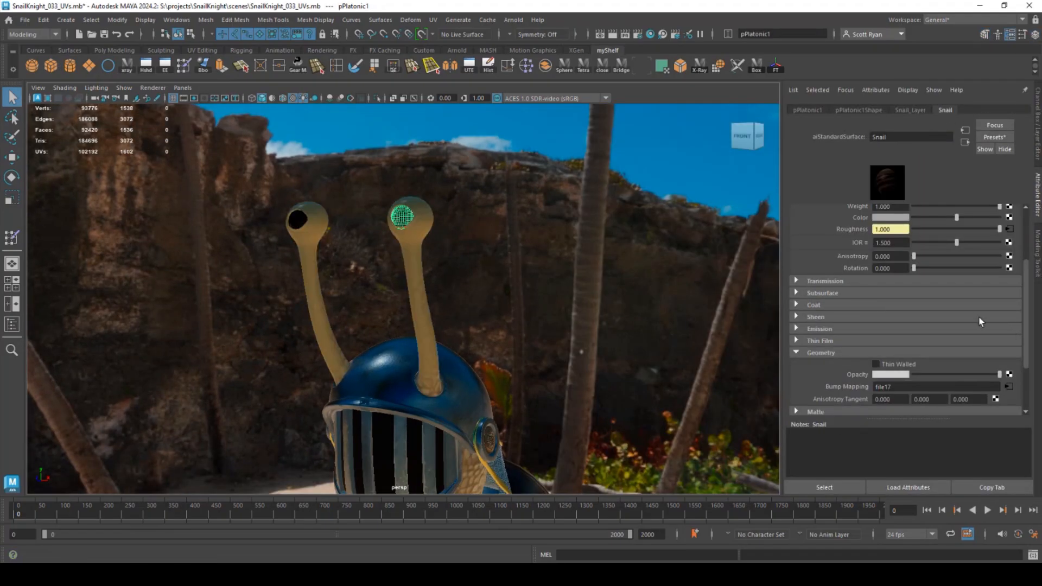
scroll(947, 319, "up", 3)
scroll(895, 314, "down", 2)
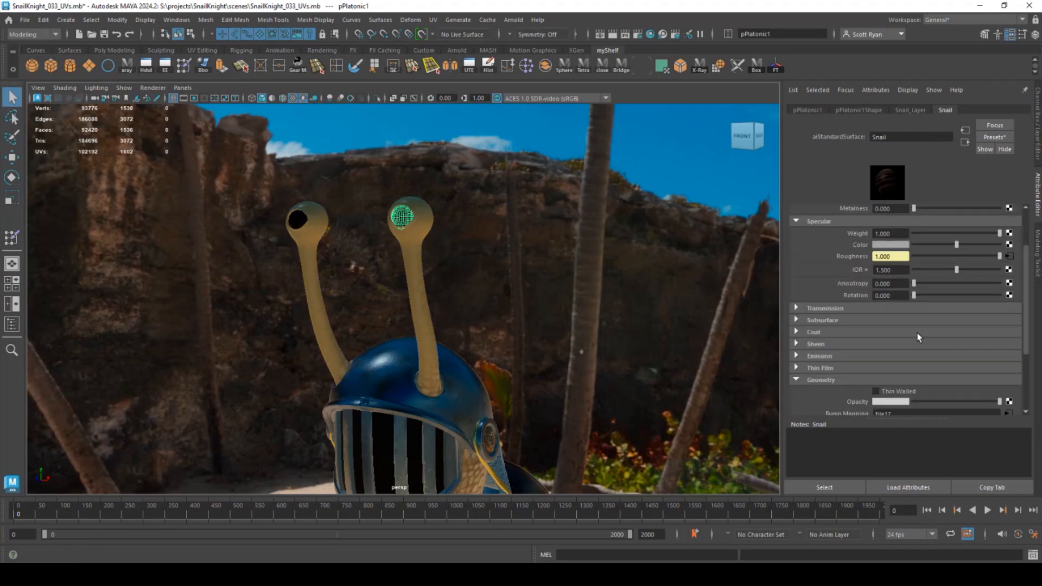
left_click(809, 309)
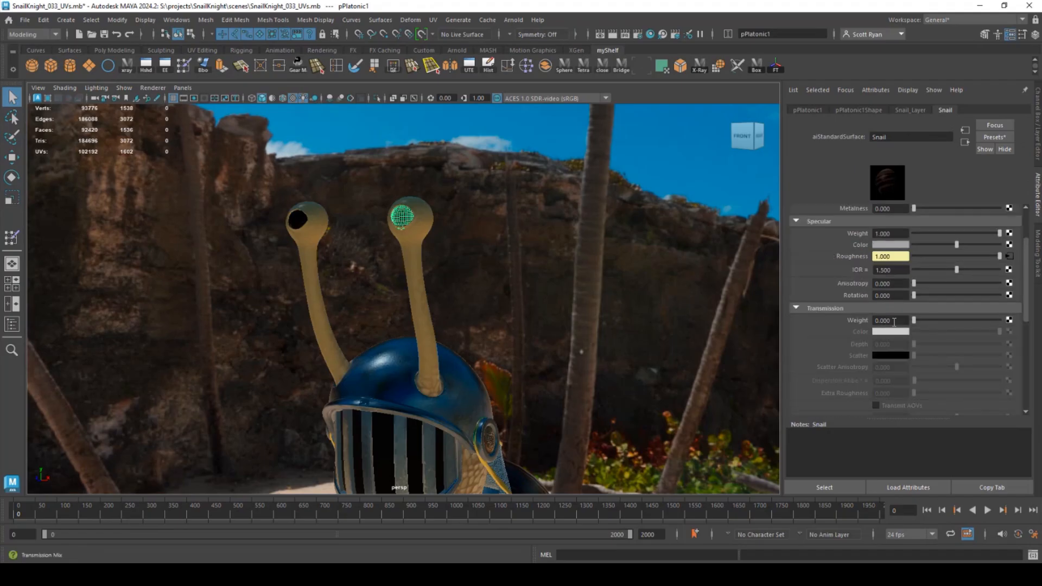
left_click_drag(914, 320, 873, 323)
- Invert the snail opacity map and save it as SnailKnightForSubstance_Snail_Transmissive.png
key("alt+Tab")
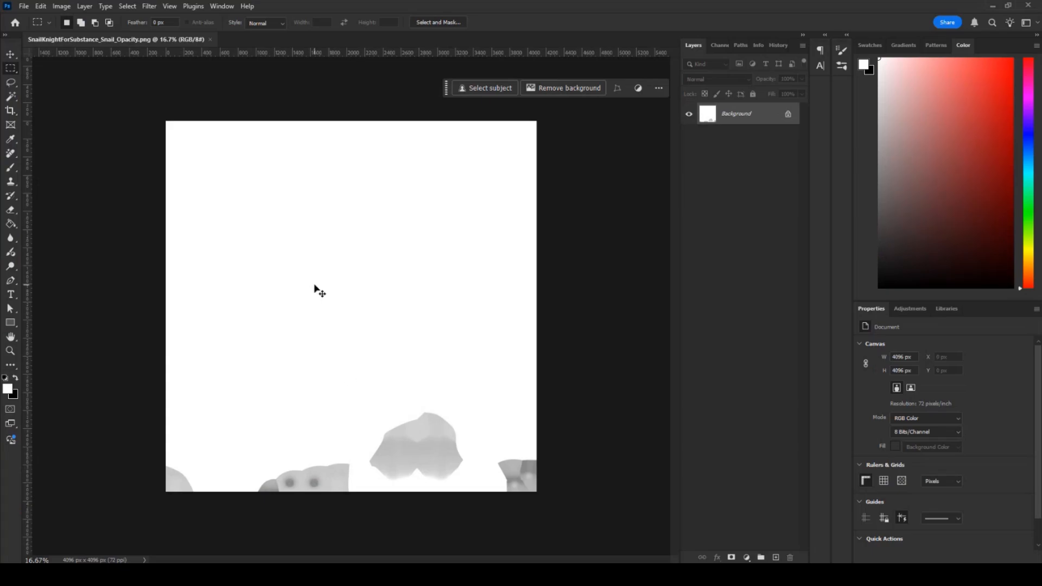
key("ctrl+i")
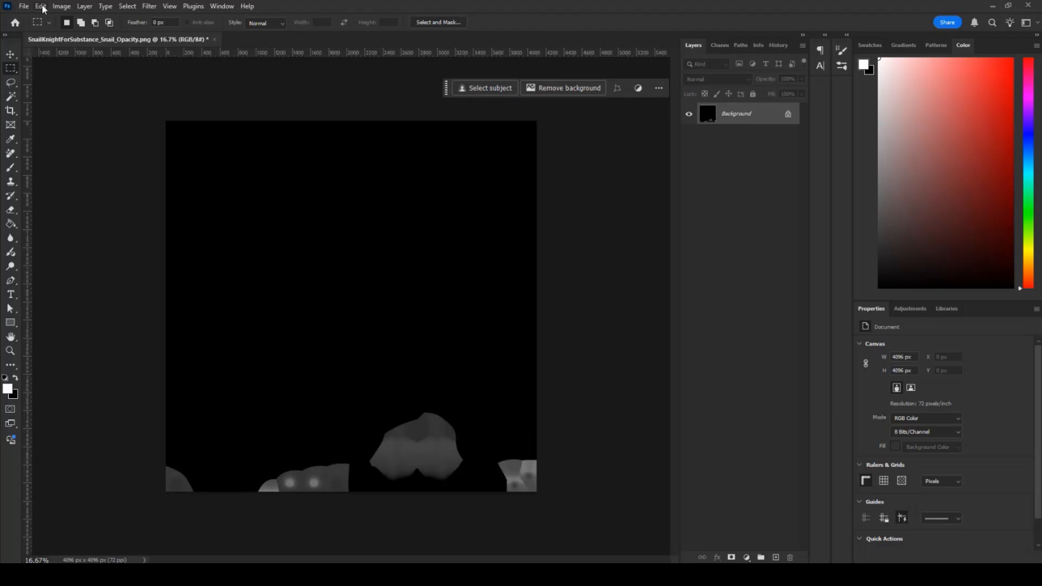
left_click(23, 6)
left_click(65, 137)
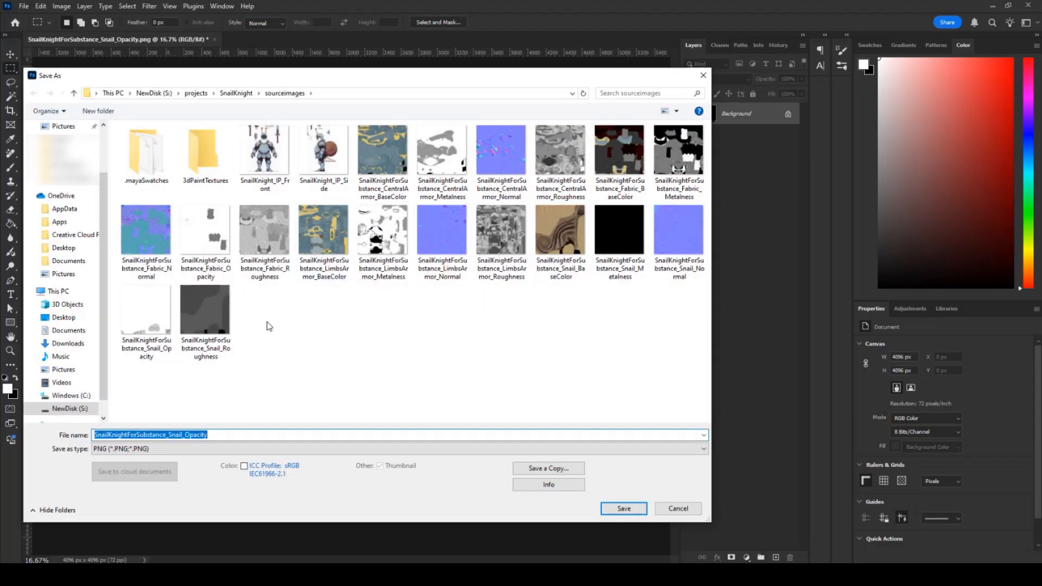
left_click_drag(217, 435, 188, 433)
type("T")
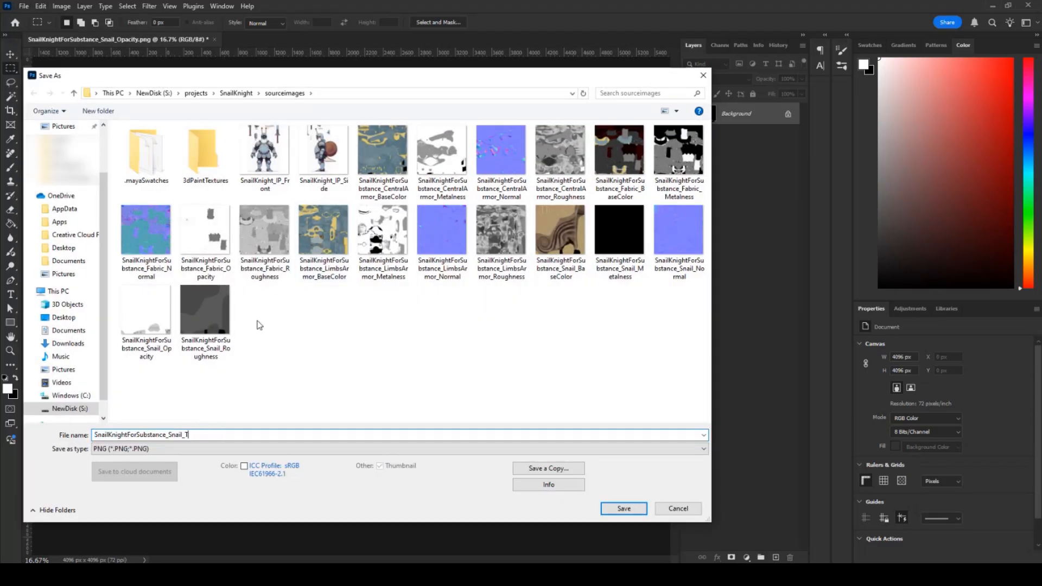
type("ransmissive")
key("Return")
key("Return")
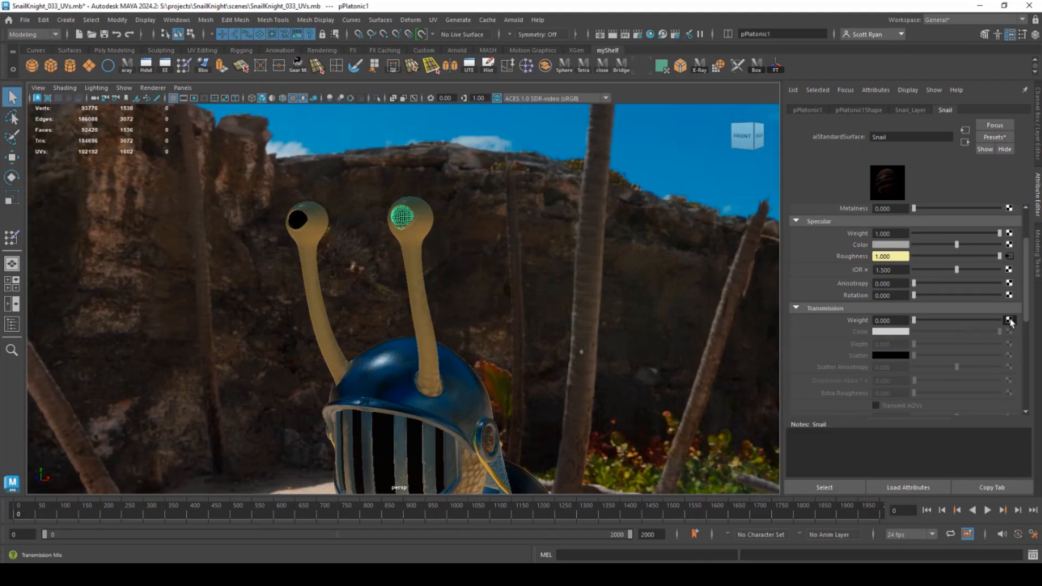
- Map Snail_Transmissive.png to transmission weight and read it in Raw colour space
left_click(1009, 321)
left_click(441, 286)
scroll(234, 206, "down", 5)
double_click(296, 434)
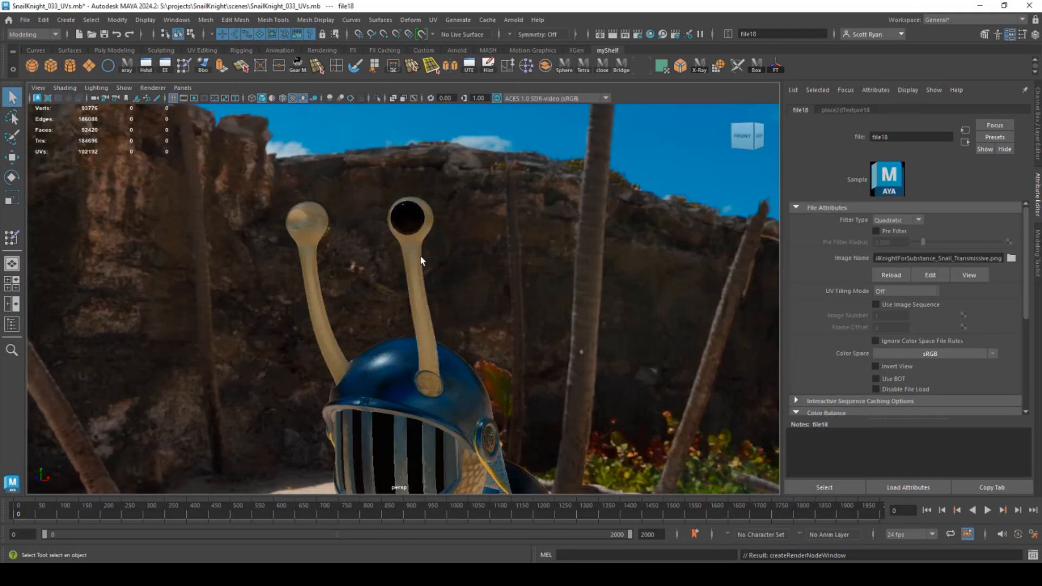
left_click_drag(421, 260, 412, 228, "alt")
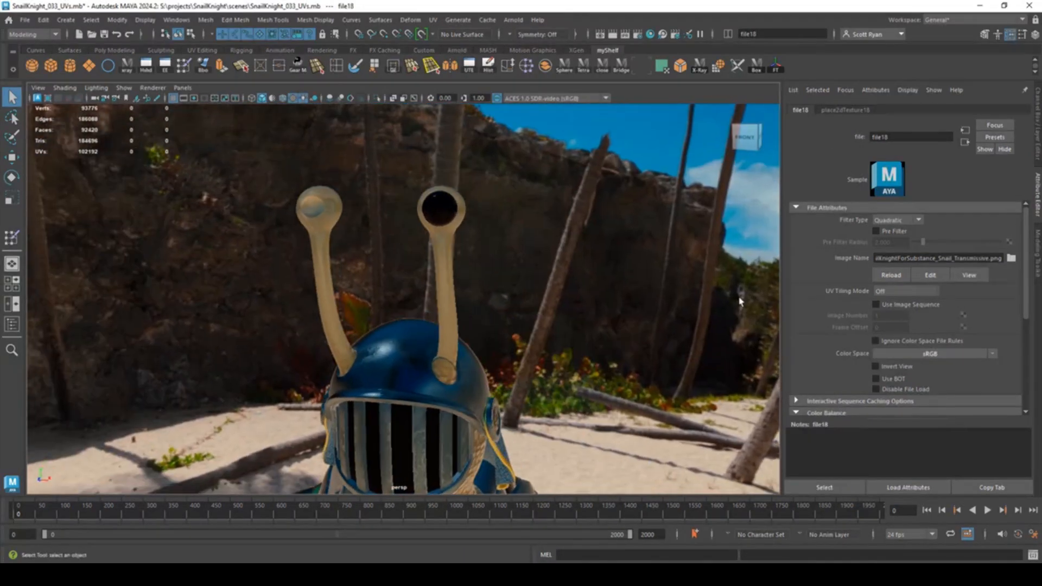
left_click(930, 353)
mouse_move(971, 379)
left_click(939, 379)
scroll(897, 361, "down", 5)
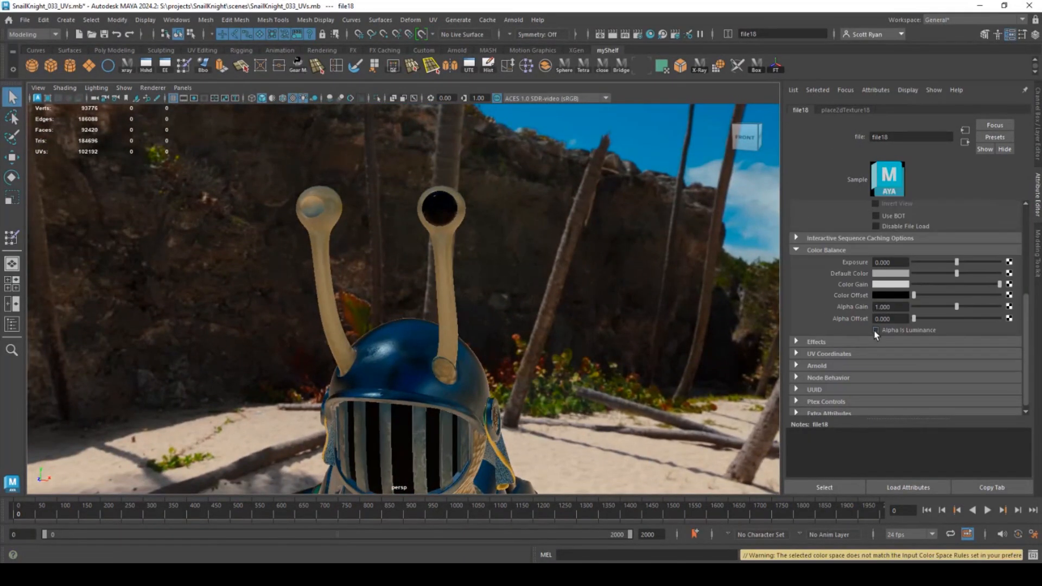
left_click_drag(412, 259, 245, 284, "alt")
- Set the Viewport 2.0 Transparency Algorithm to Depth Peeling
left_click(153, 88)
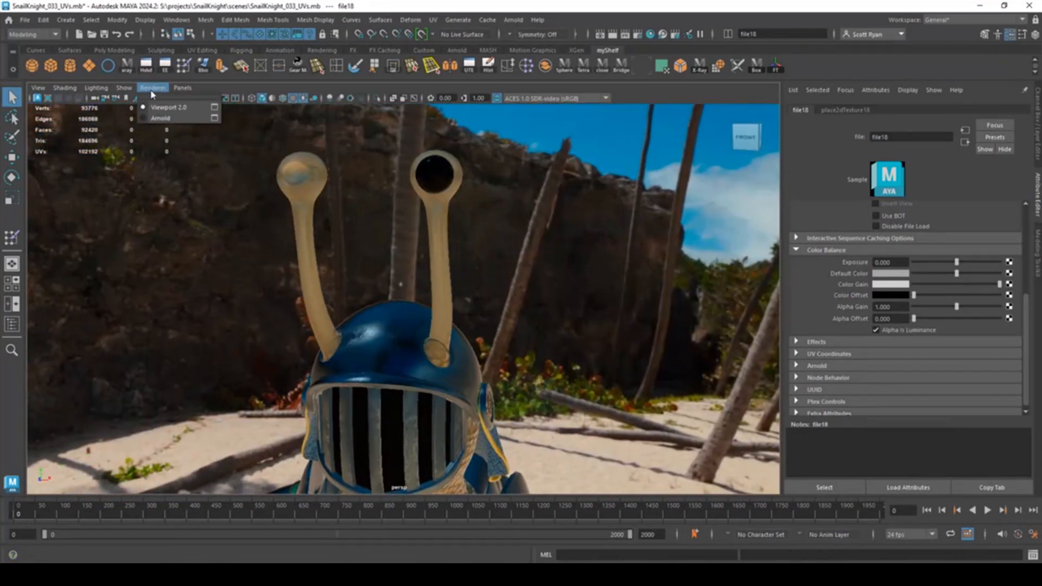
left_click(214, 108)
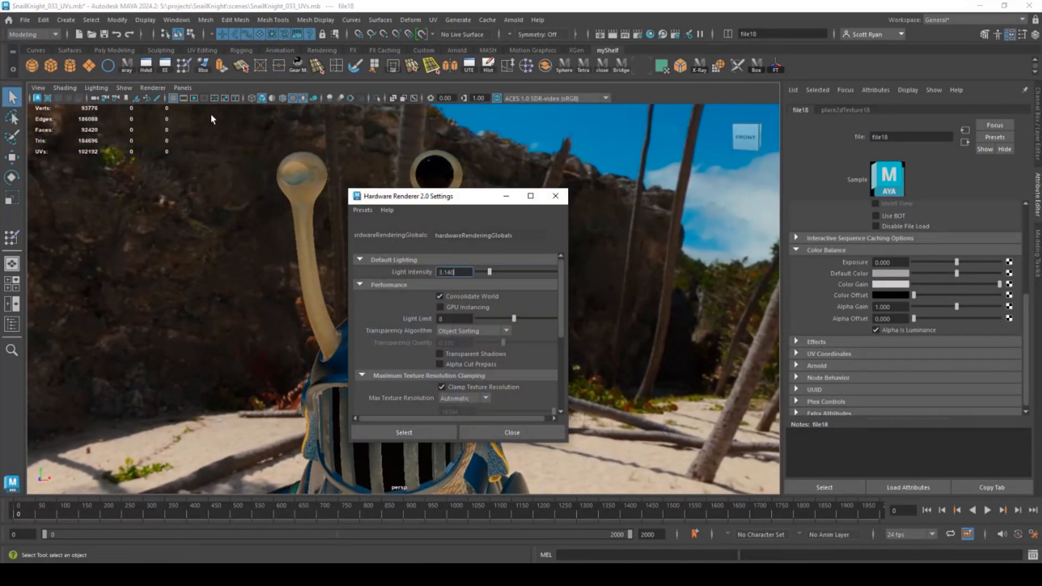
left_click(477, 330)
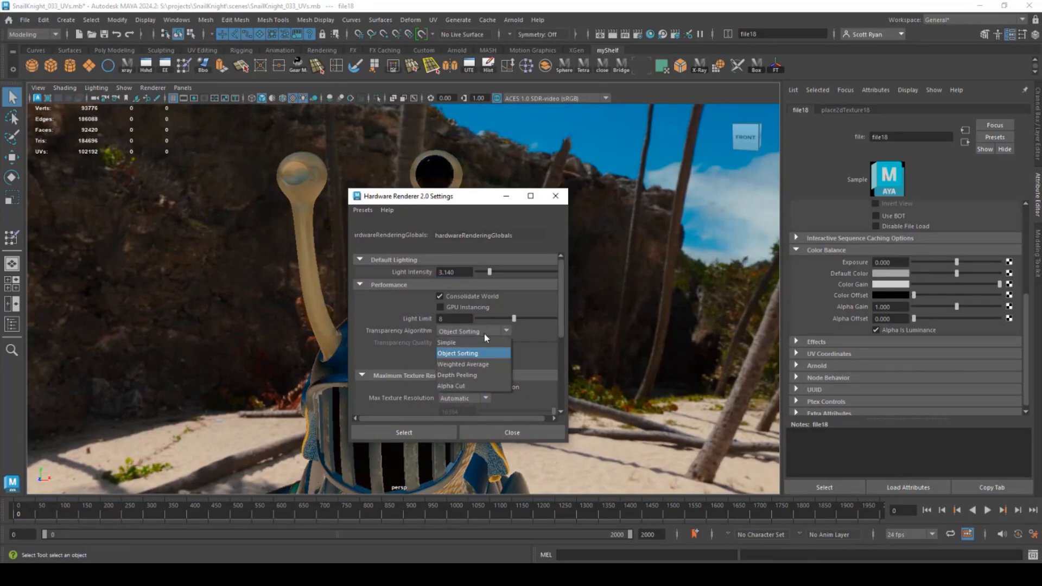
left_click(467, 376)
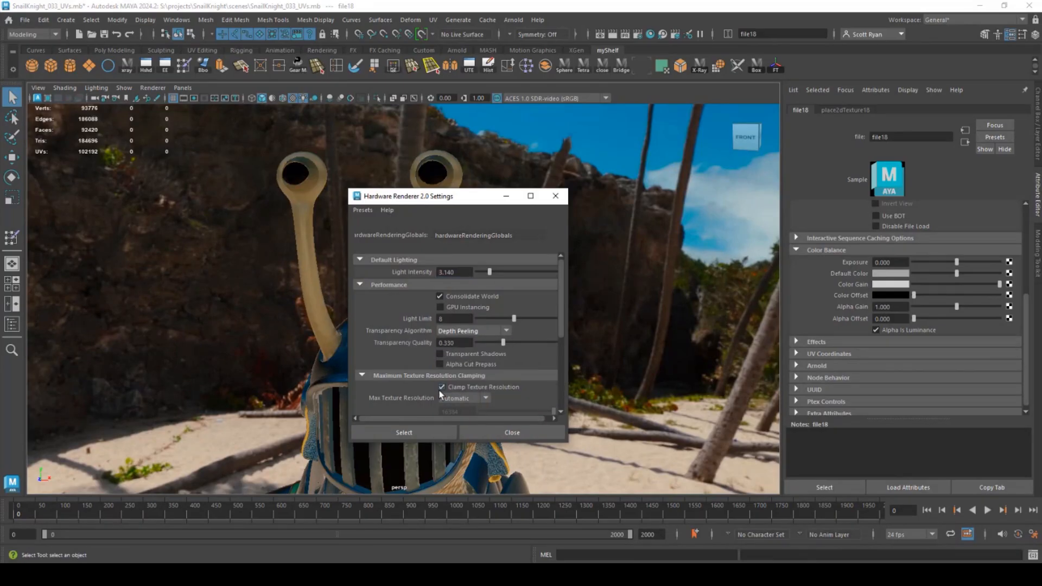
left_click(411, 433)
left_click(489, 433)
- Frame the snail's eye stalks in the viewport and launch an Arnold render
left_click_drag(476, 412, 364, 316, "alt")
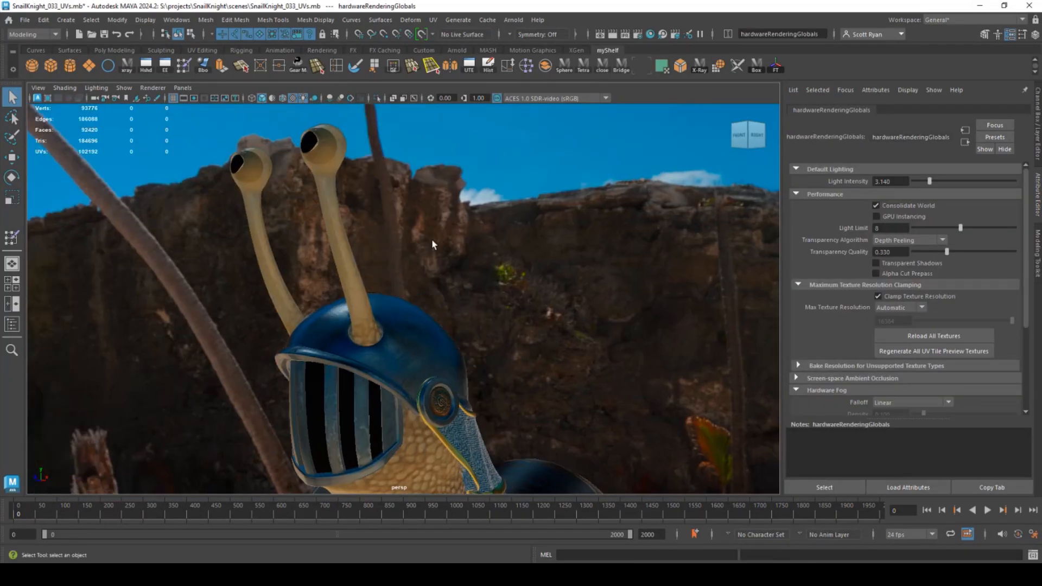
left_click_drag(433, 244, 394, 277, "alt")
middle_click_drag(436, 334, 485, 181, "alt")
left_click_drag(412, 247, 513, 255, "alt")
middle_click_drag(480, 179, 477, 367, "alt")
left_click_drag(477, 368, 423, 332, "alt")
middle_click_drag(423, 332, 444, 358, "alt")
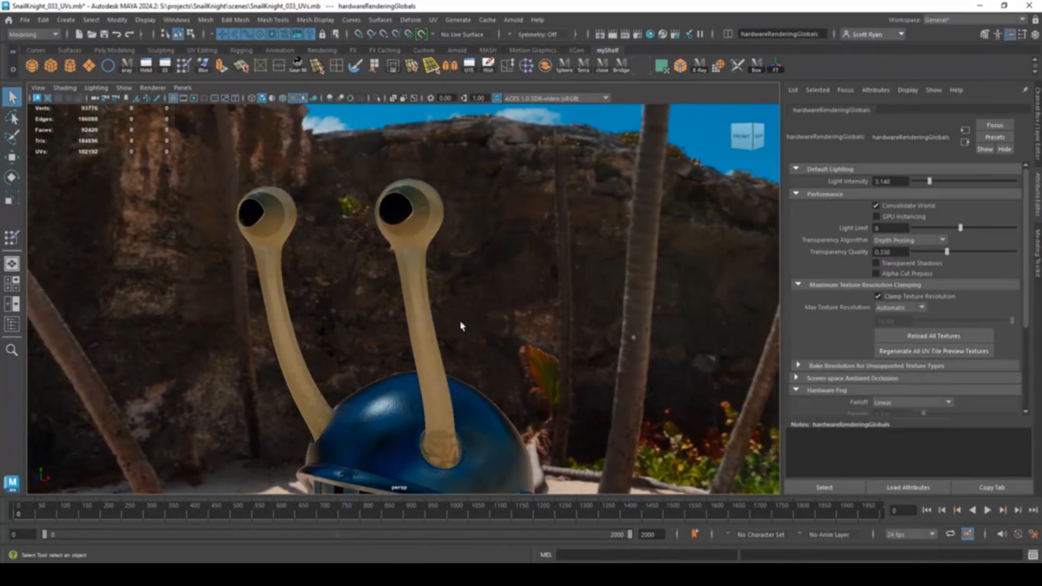
left_click(513, 20)
left_click(529, 43)
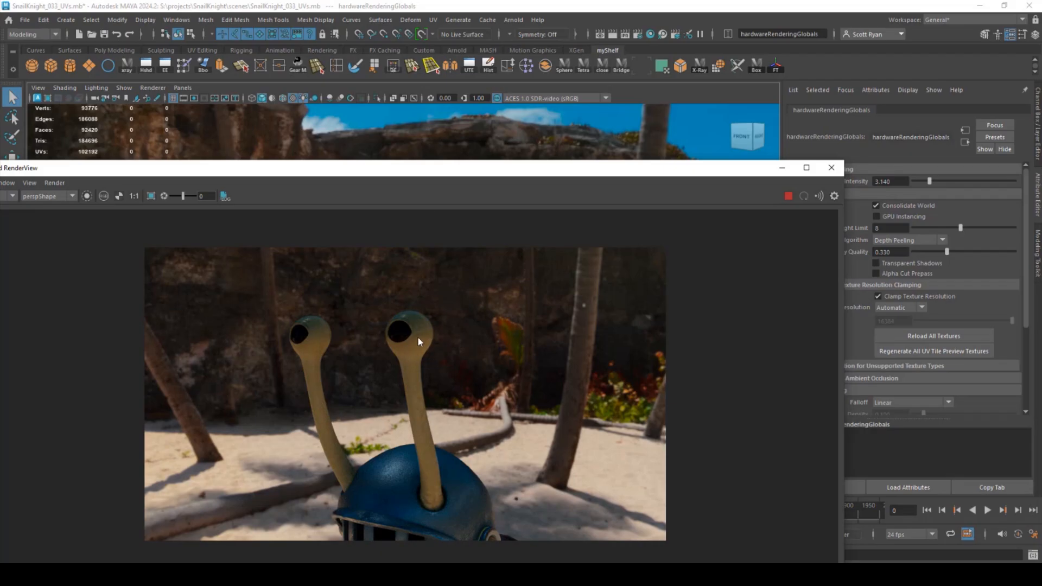
- Select the eye stalks and set the Snail aiStandardSurface Specular IOR to 1.3
right_click_drag(367, 129, 426, 126, "alt")
left_click_drag(425, 126, 399, 129, "alt")
right_click_drag(399, 129, 450, 149, "alt")
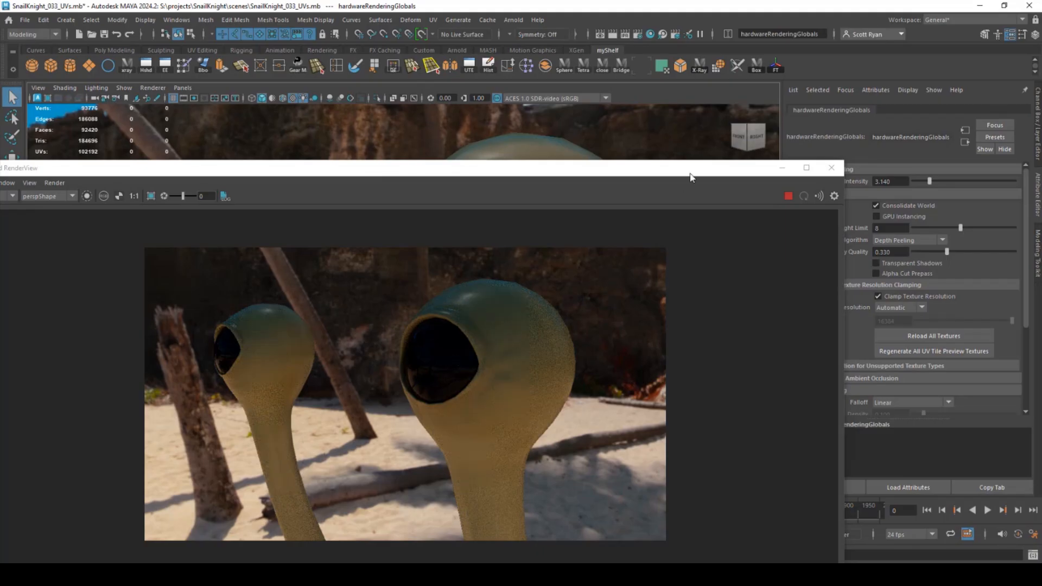
left_click_drag(690, 169, 571, 289)
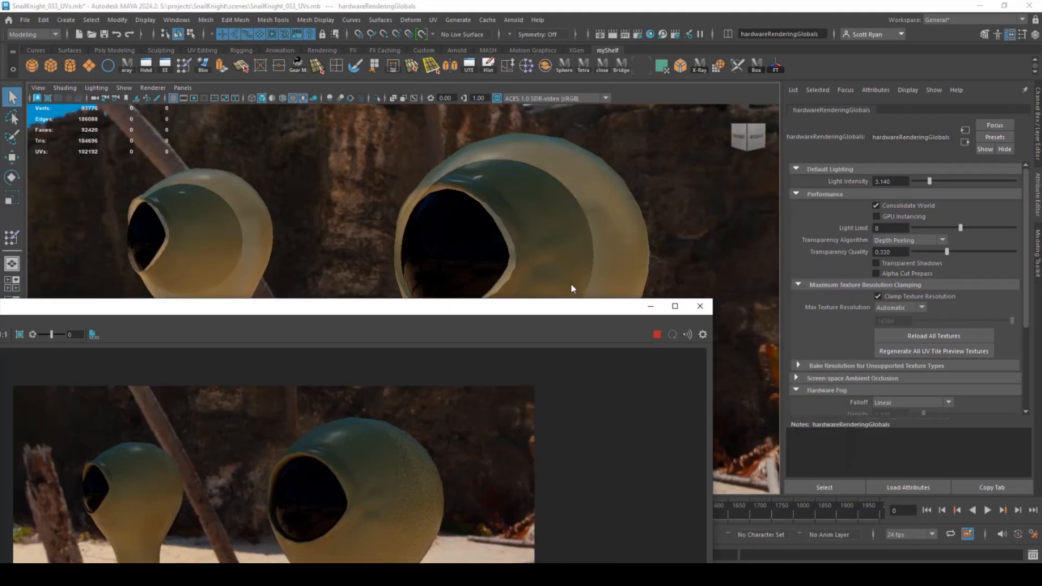
left_click(587, 194)
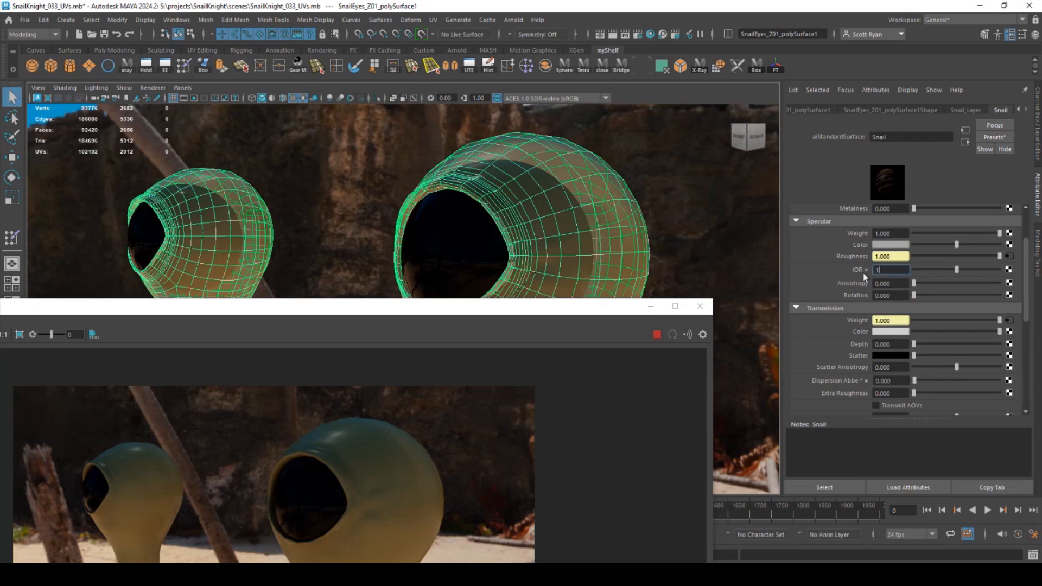
type("3")
key("Return")
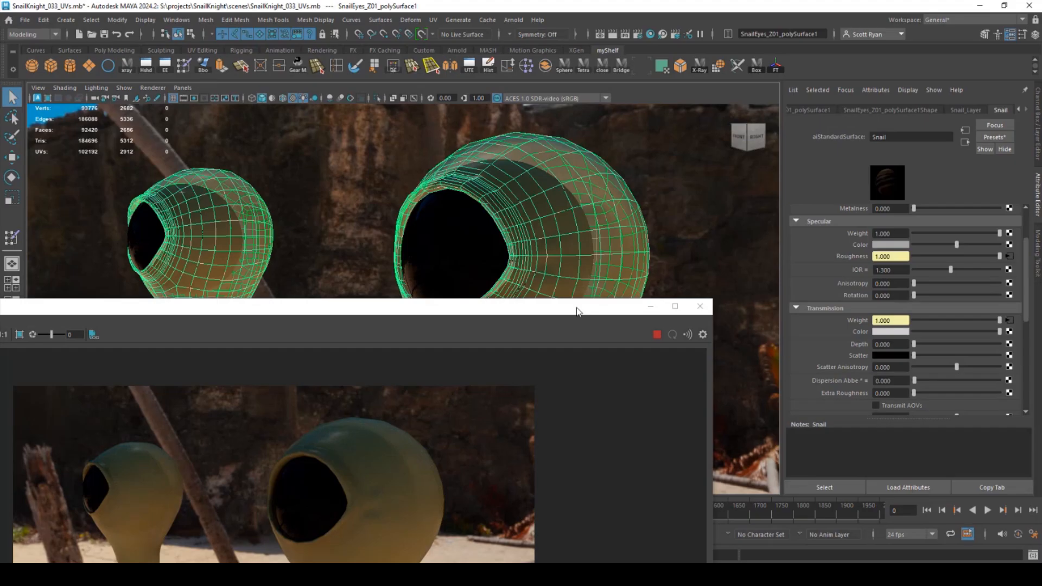
- Close the Arnold RenderView window
left_click_drag(547, 314, 590, 144)
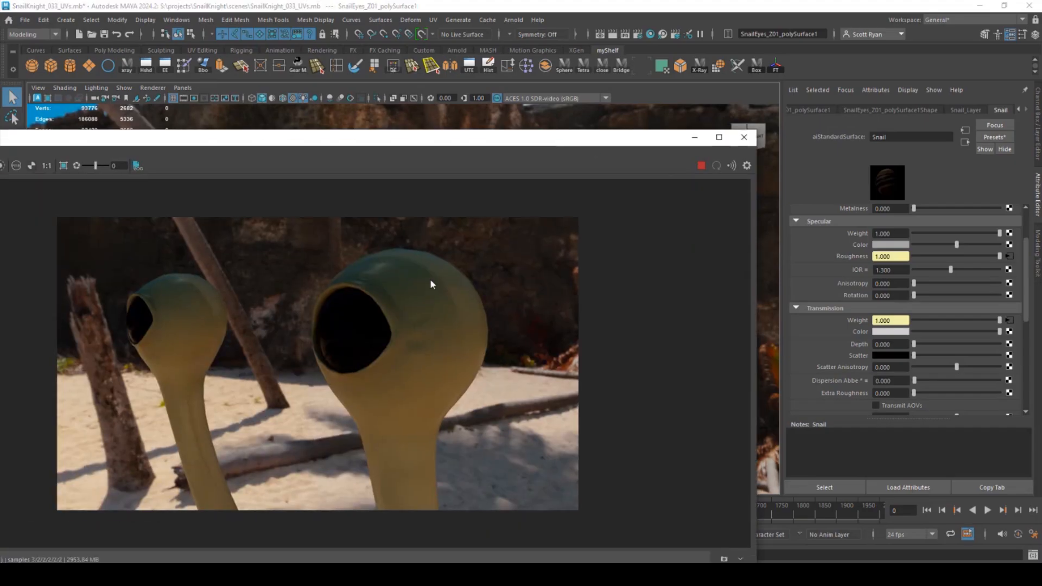
left_click(745, 137)
scroll(402, 298, "down", 5)
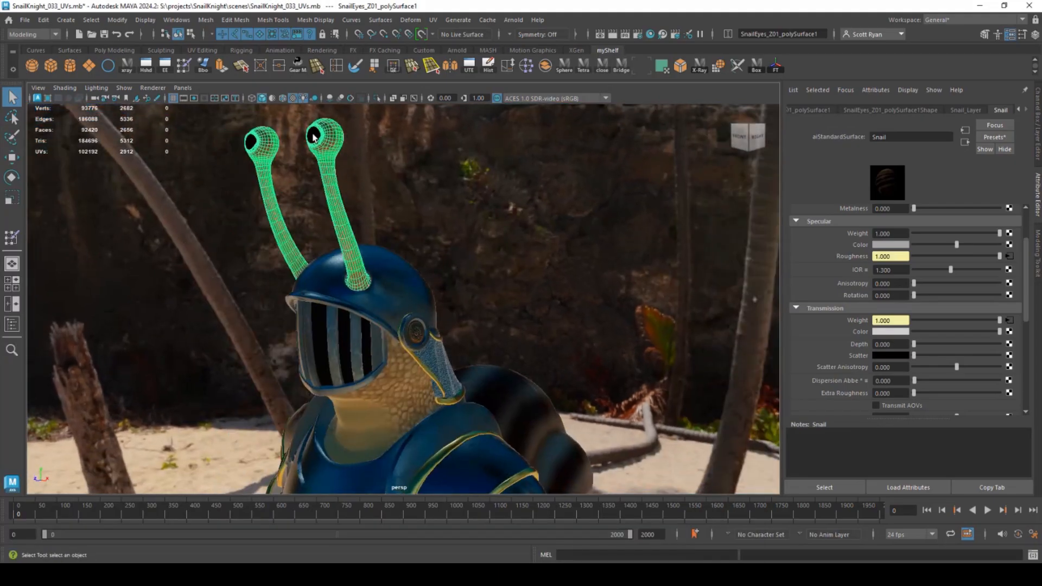
scroll(825, 308, "down", 6)
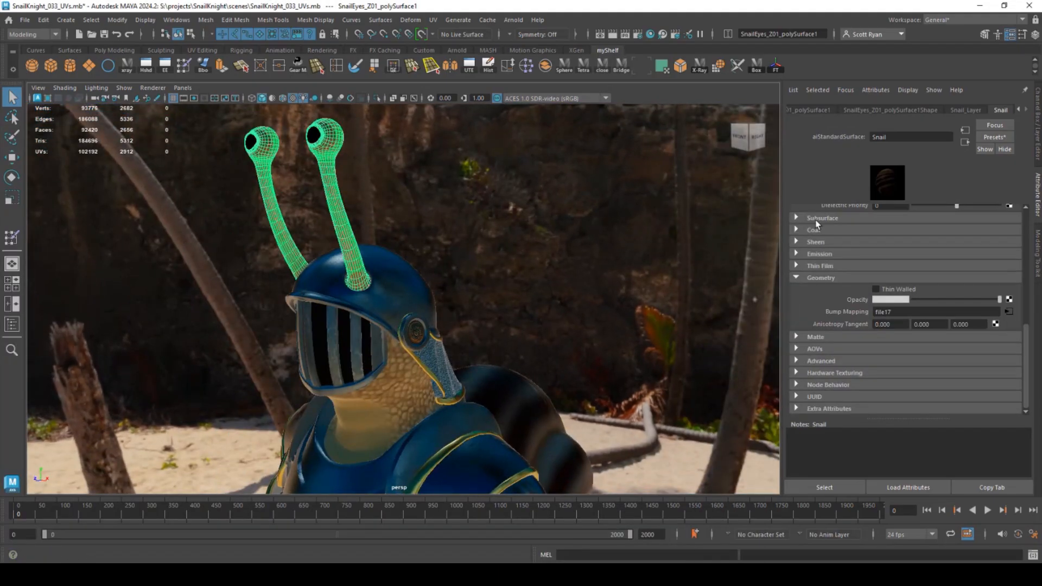
- Expand the Snail material's Subsurface section and set its Weight to 1
left_click(816, 221)
scroll(863, 278, "up", 1)
left_click_drag(914, 263, 1034, 265)
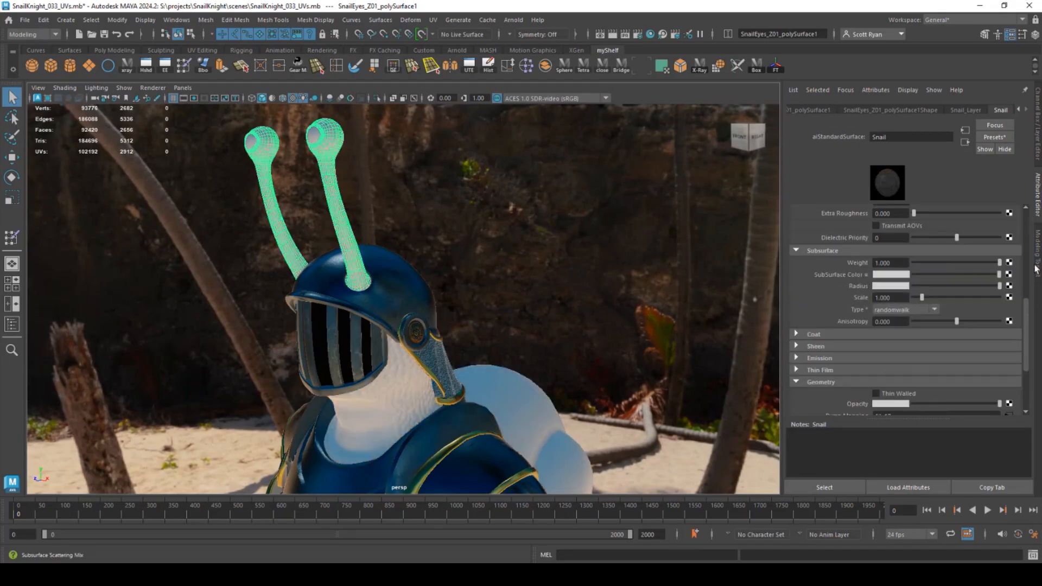
left_click_drag(586, 266, 664, 278, "alt")
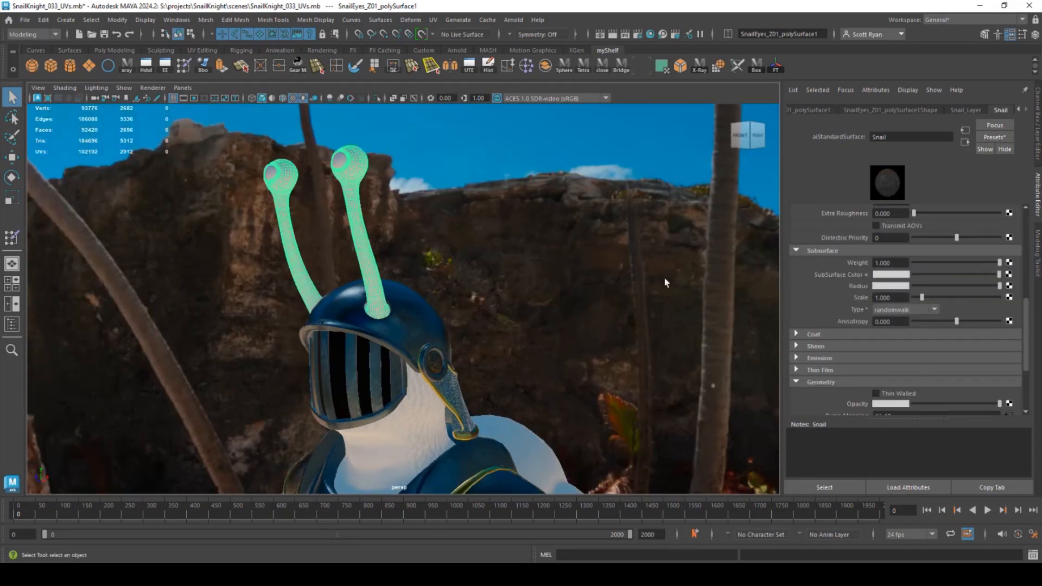
- Map SubSurface Color to a File node loading SnailKnightForSubstance_Snail_BaseColor.png
left_click(1009, 275)
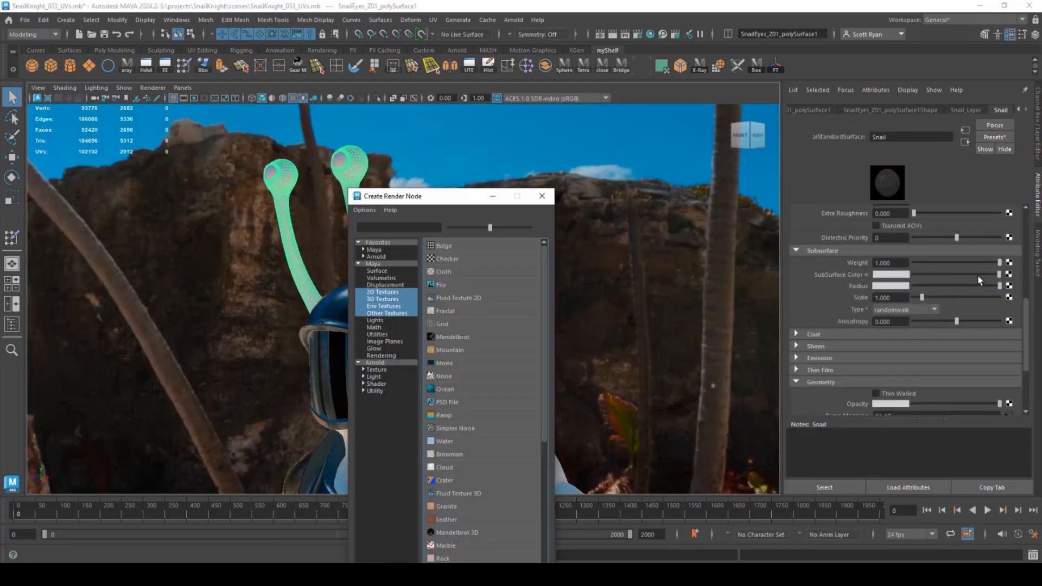
left_click(440, 284)
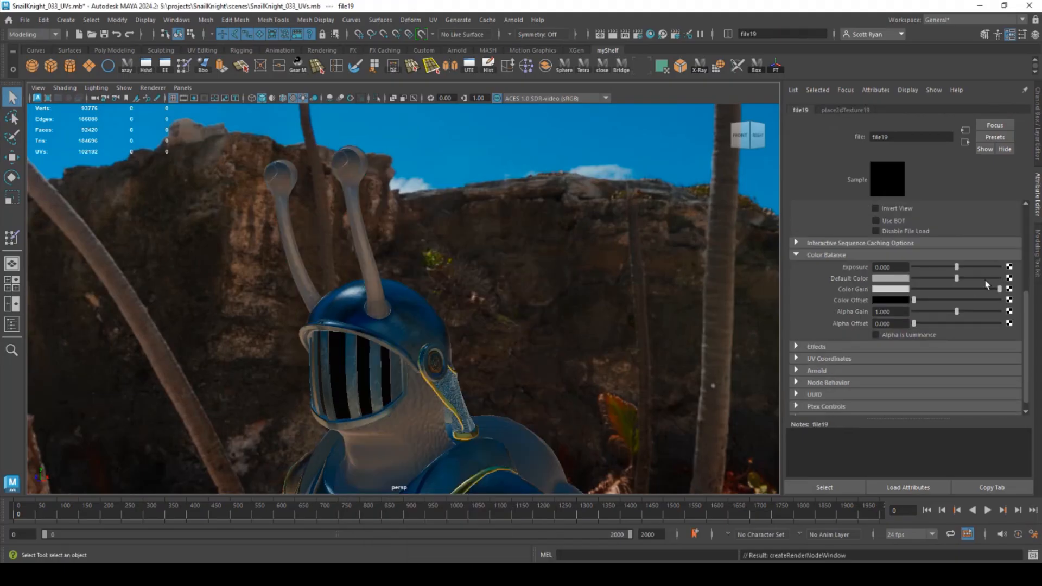
scroll(990, 277, "up", 5)
left_click(1011, 259)
scroll(351, 370, "down", 5)
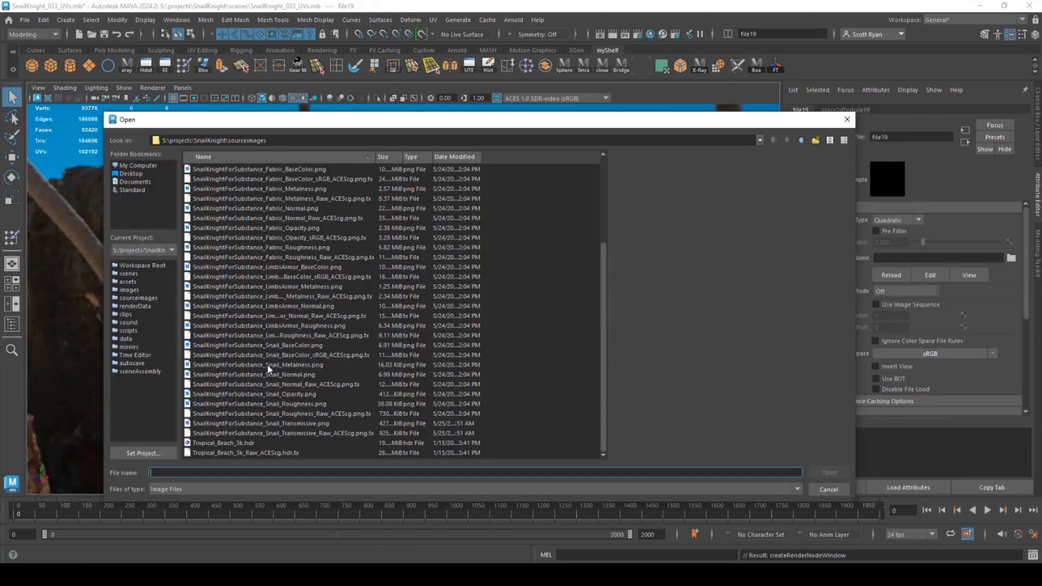
left_click(291, 345)
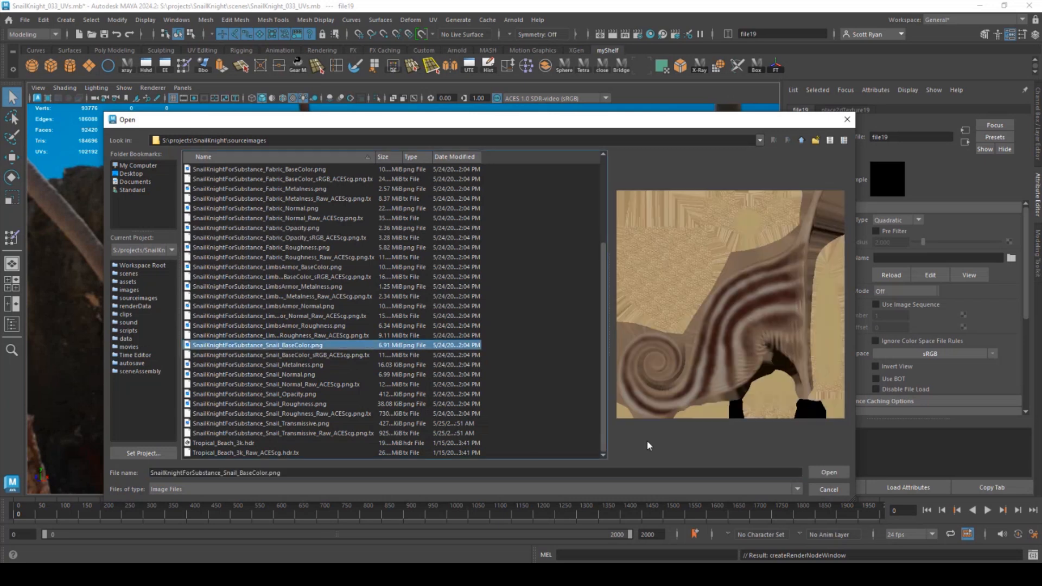
left_click(827, 472)
left_click(358, 225)
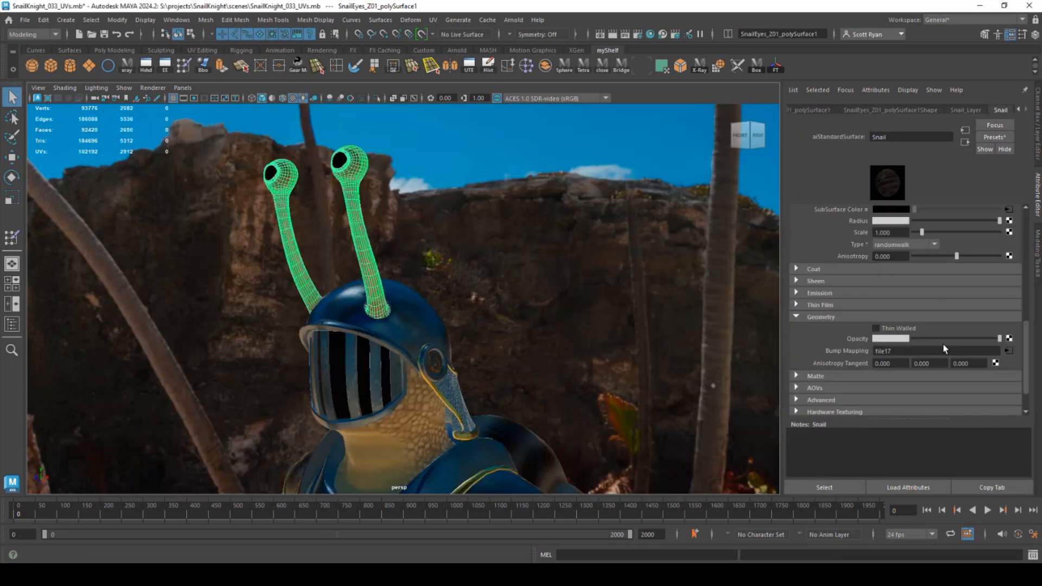
scroll(930, 344, "down", 5)
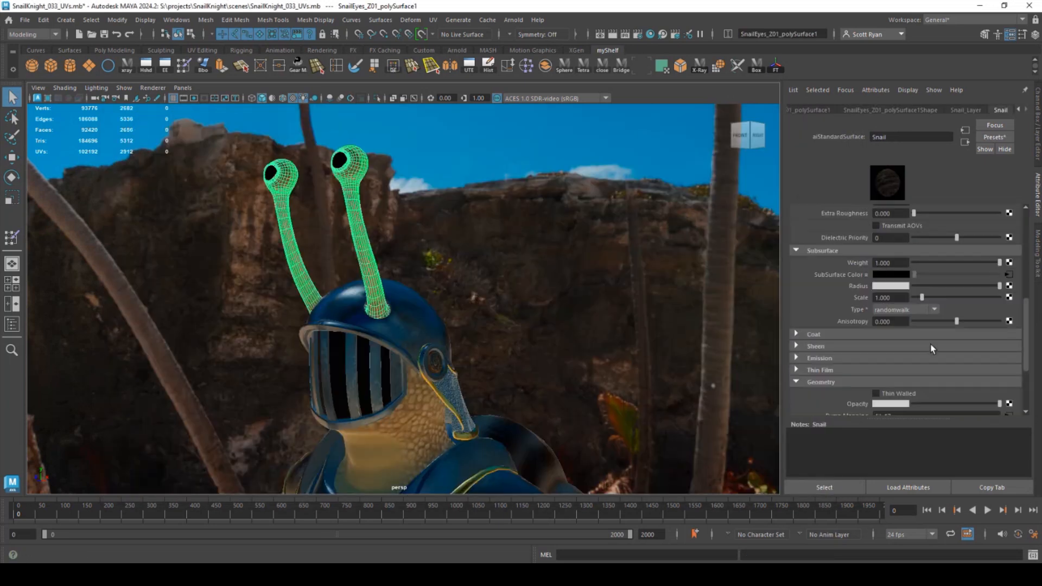
- Change the Snail material's Subsurface Radius colour from white to a deep orange
left_click(887, 287)
left_click_drag(982, 283, 974, 309)
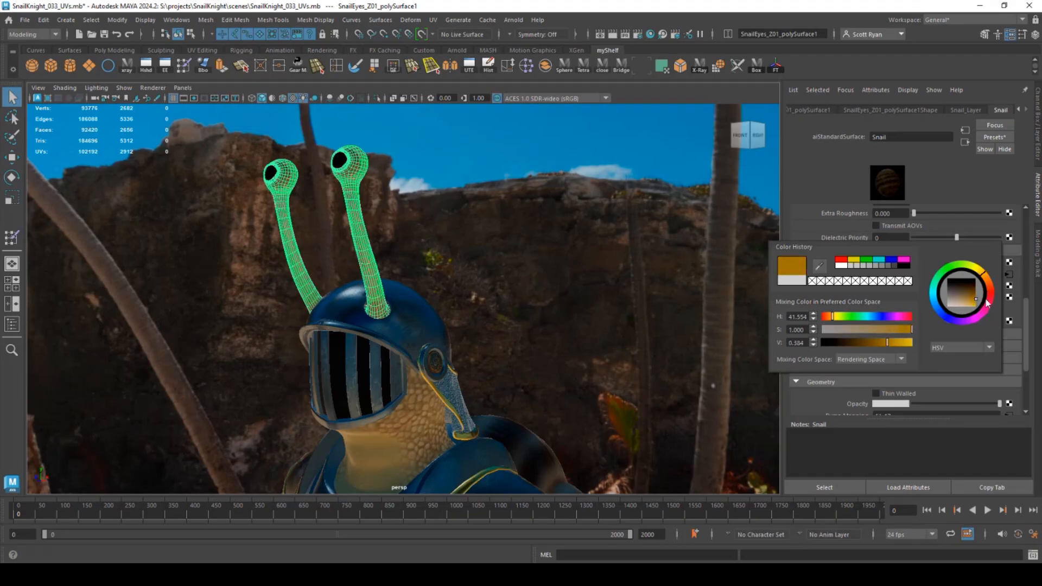
left_click(900, 284)
left_click(1000, 274)
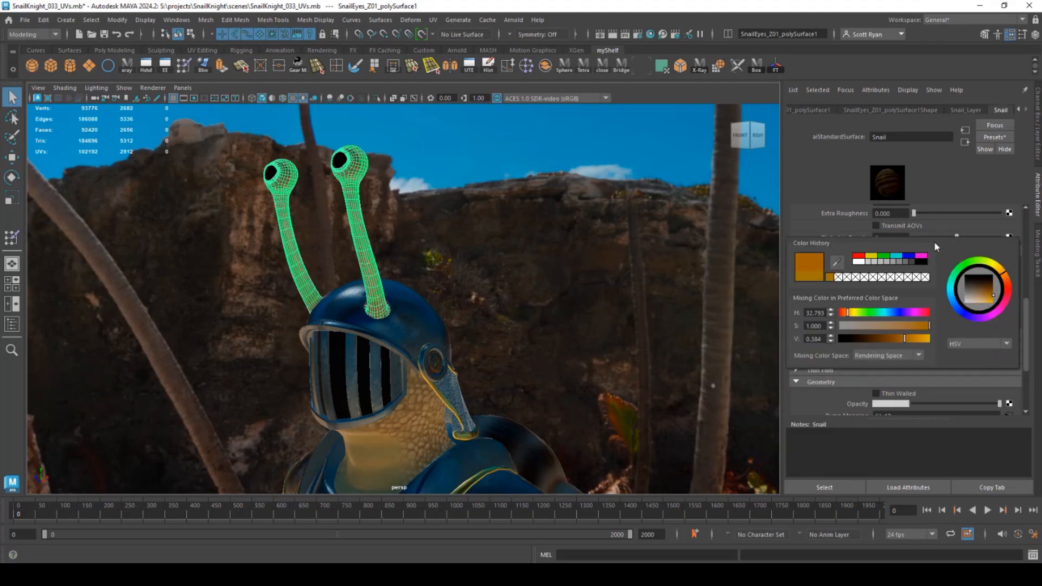
left_click_drag(522, 301, 477, 316, "alt")
scroll(902, 251, "up", 10)
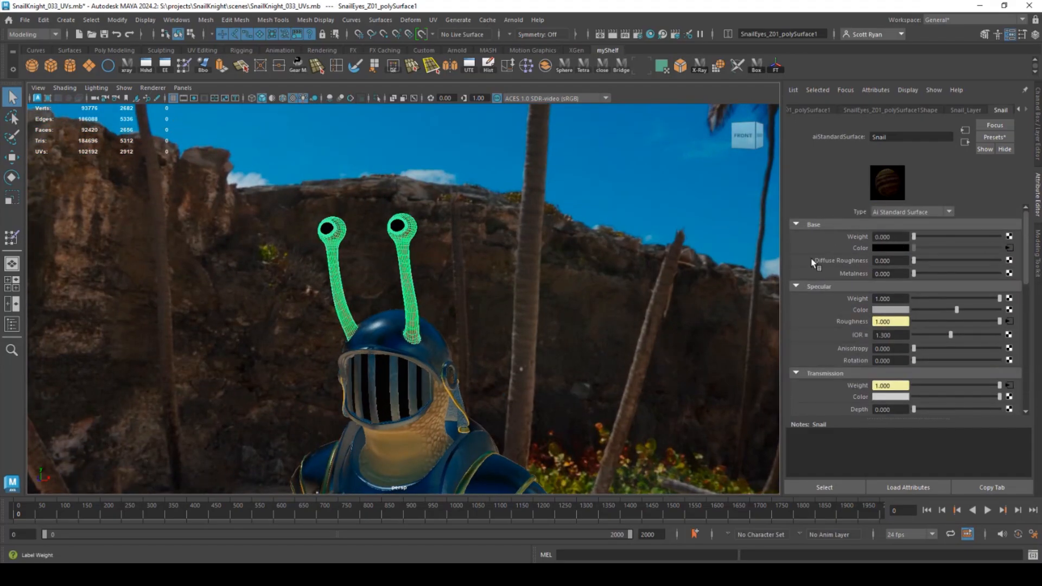
- Re-render the snail knight in Arnold and open the RenderView snapshot strip
scroll(409, 296, "down", 3)
left_click_drag(409, 295, 442, 309, "alt")
middle_click_drag(441, 309, 464, 300, "alt")
left_click(513, 20)
left_click(524, 40)
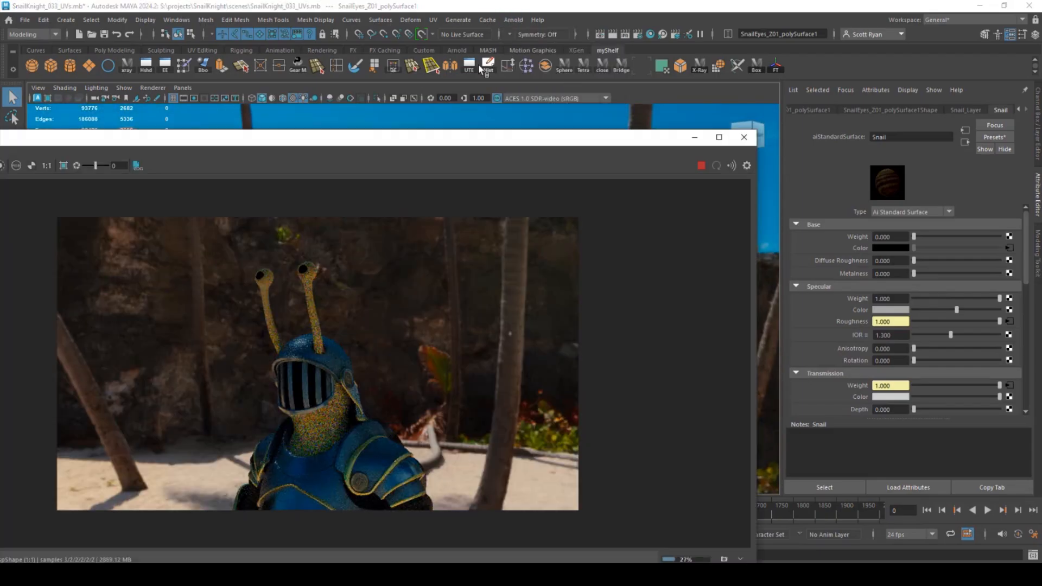
left_click_drag(380, 144, 463, 74)
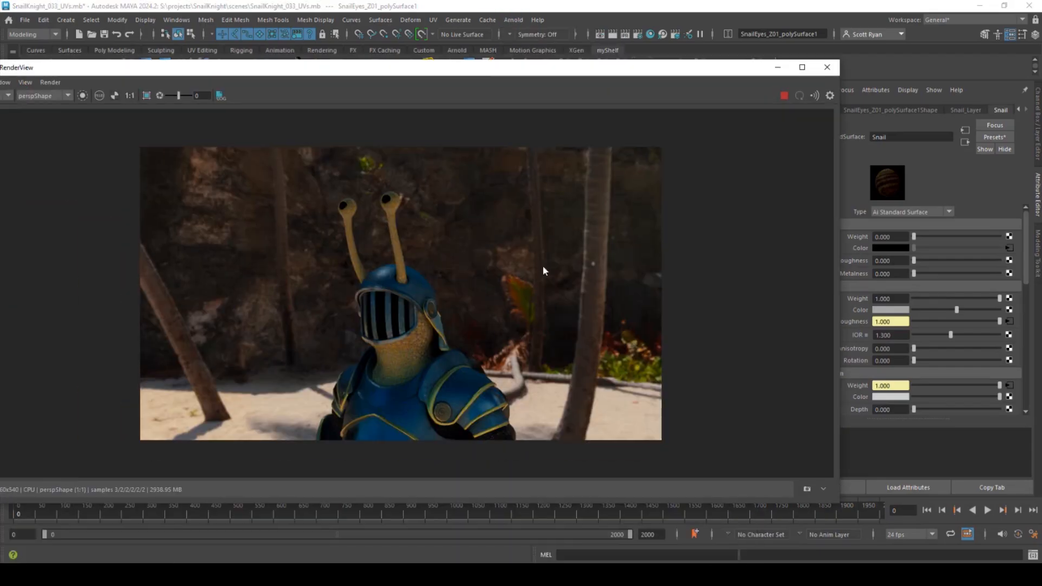
left_click(806, 489)
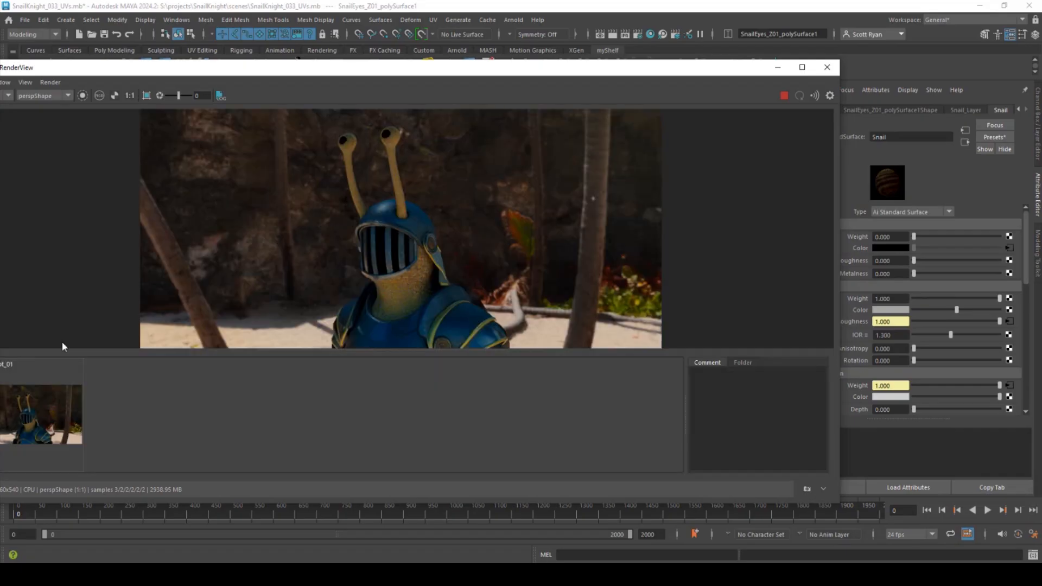
left_click_drag(569, 76, 414, 116)
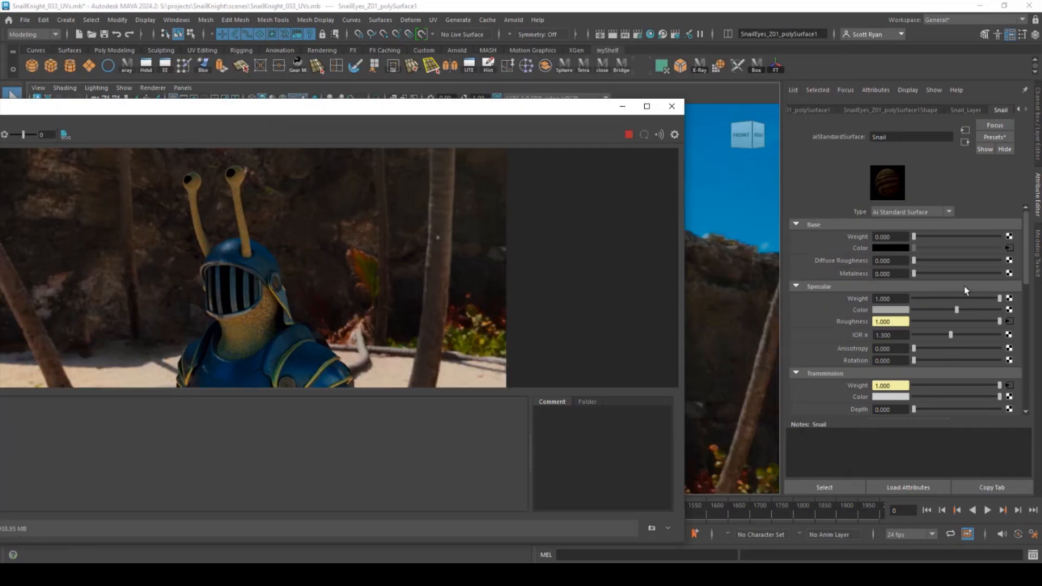
scroll(961, 323, "down", 6)
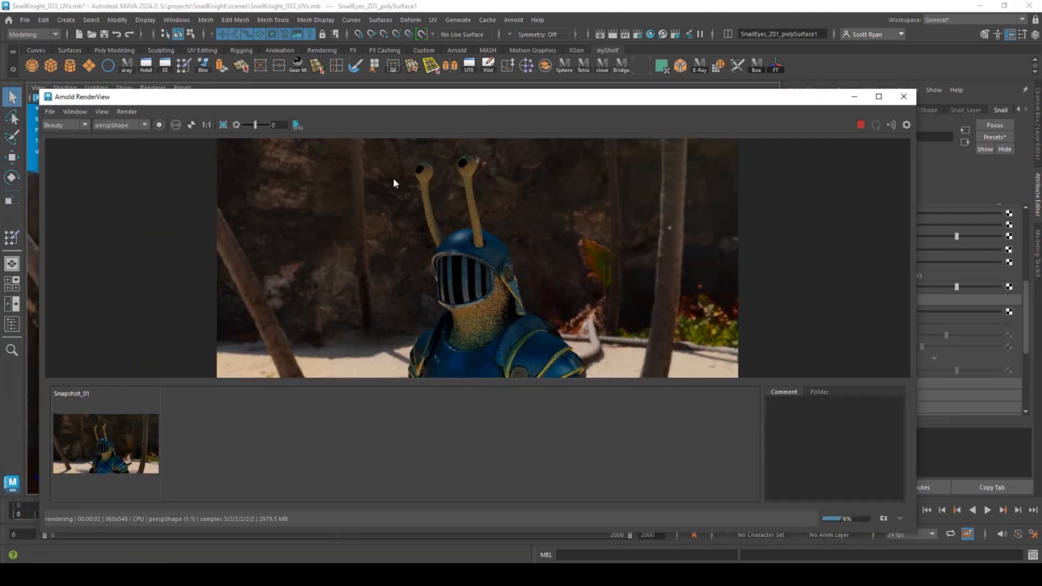
- Compare the render with Snapshot_01, then store it as Snapshot_02
left_click(100, 446)
left_click(100, 446)
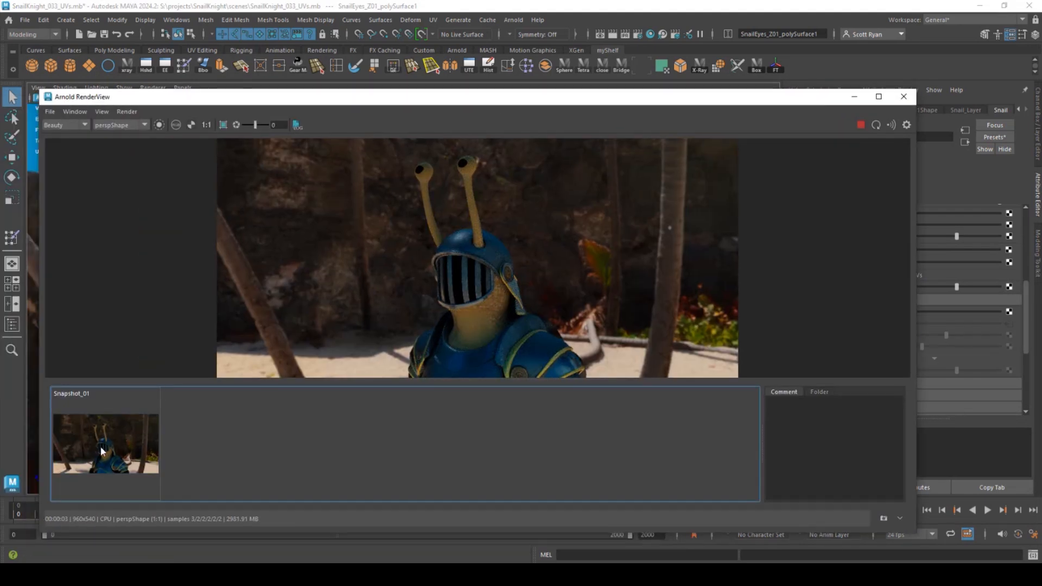
left_click(100, 446)
left_click(100, 446)
left_click(100, 449)
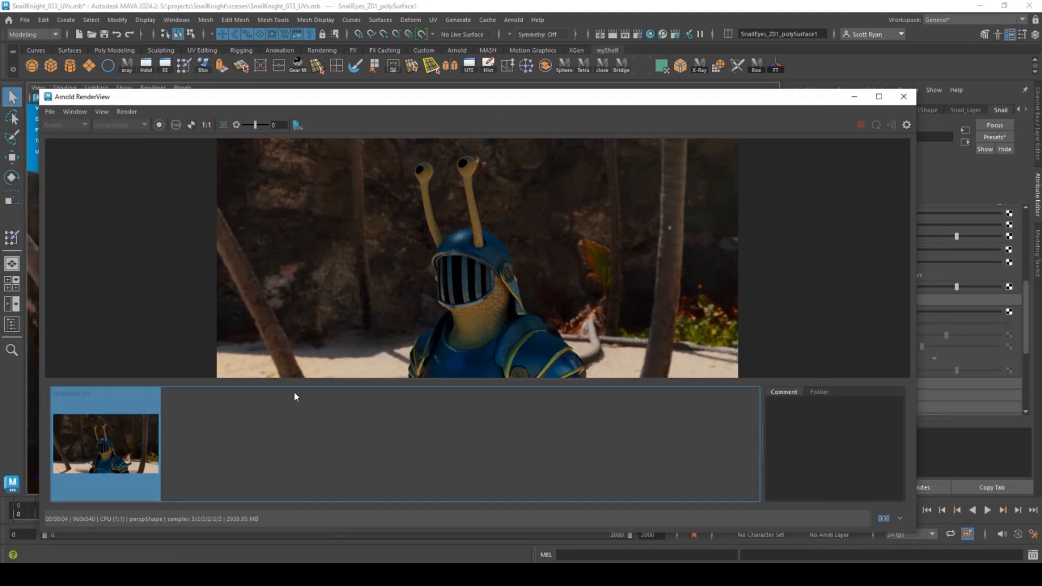
left_click(883, 518)
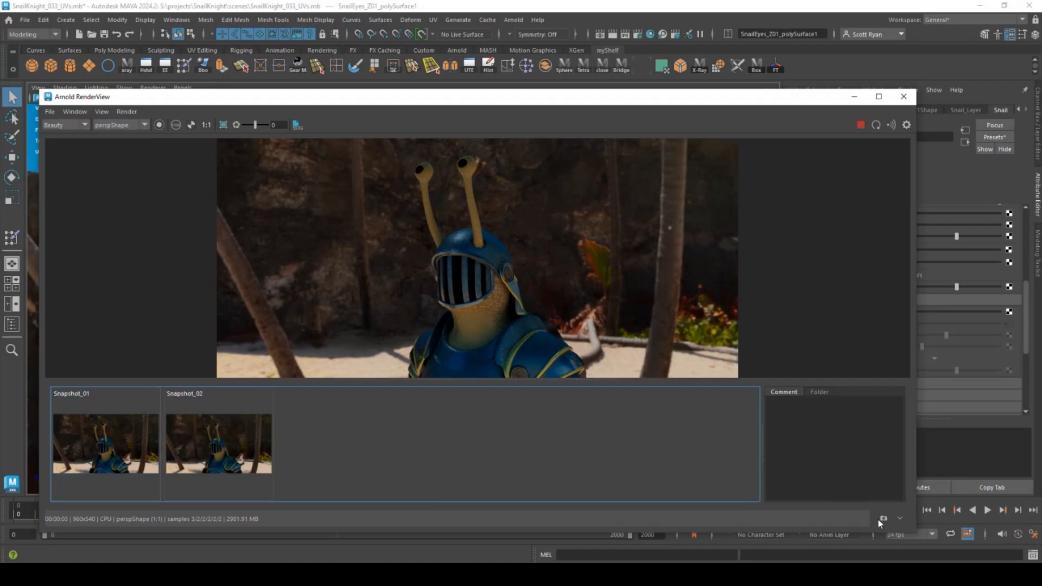
left_click_drag(601, 103, 483, 395)
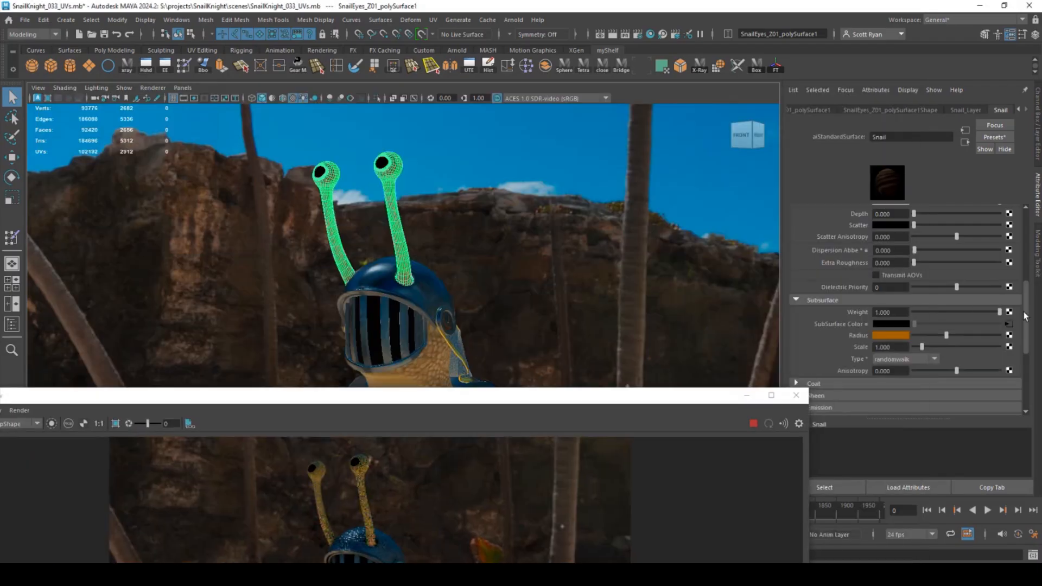
left_click_drag(923, 237, 912, 238)
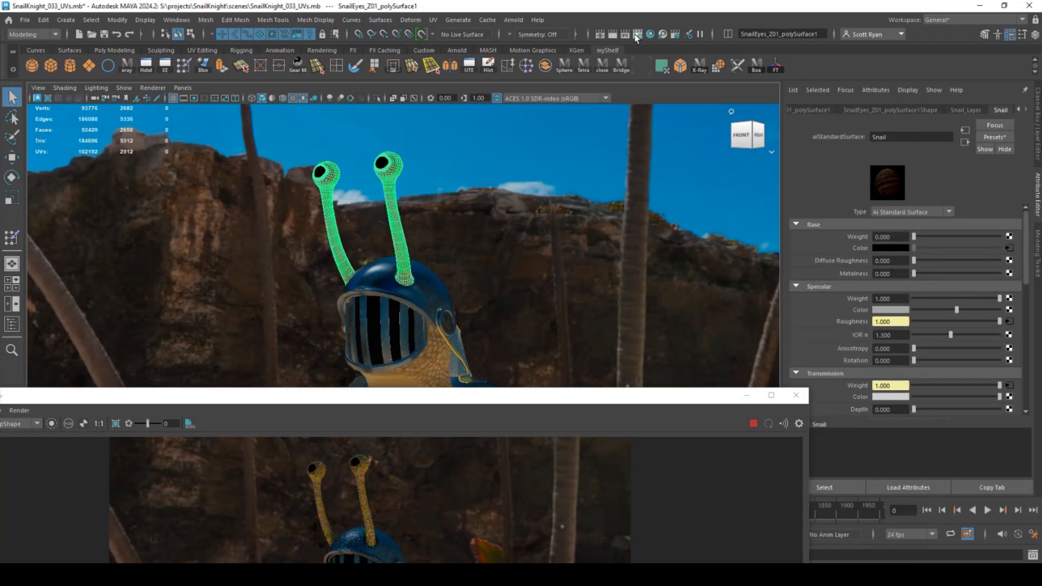
- Raise Arnold's SSS samples from 2 to 4 in Render Settings
left_click(650, 35)
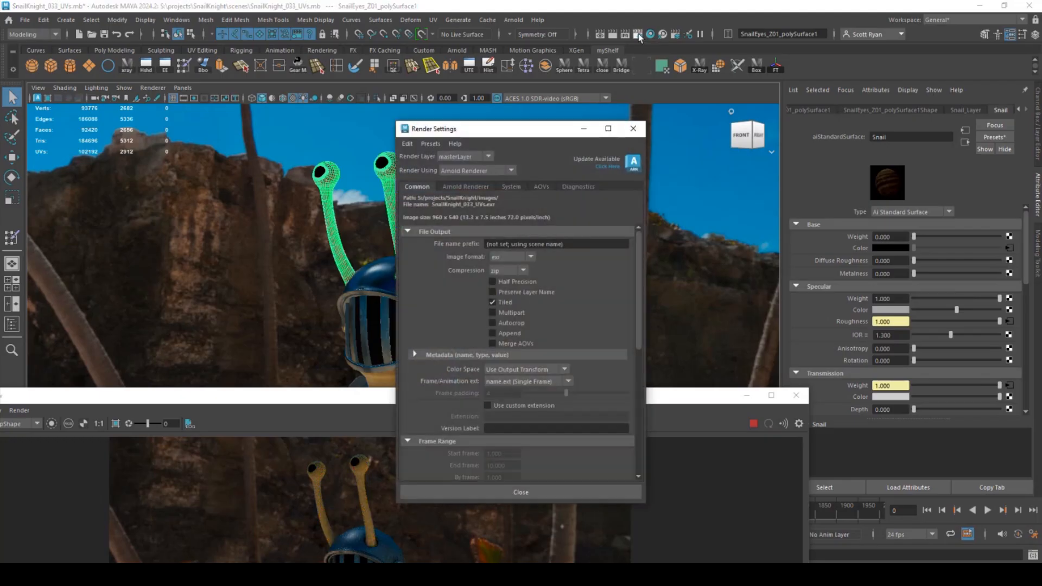
left_click(465, 186)
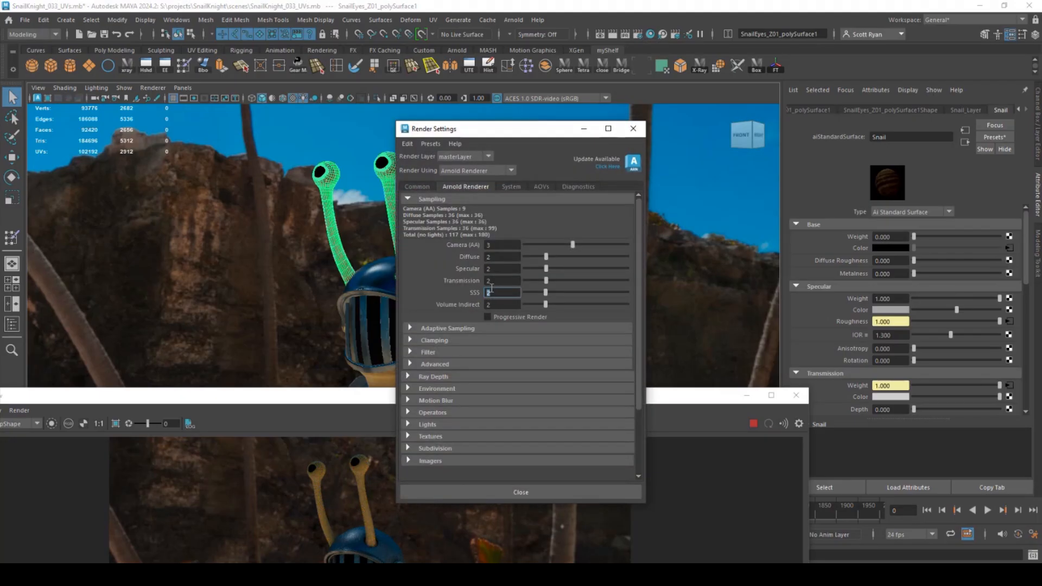
type("4")
key("Return")
- Compare the SSS 4 render against Snapshot_01 and Snapshot_02
left_click_drag(339, 404, 447, 101)
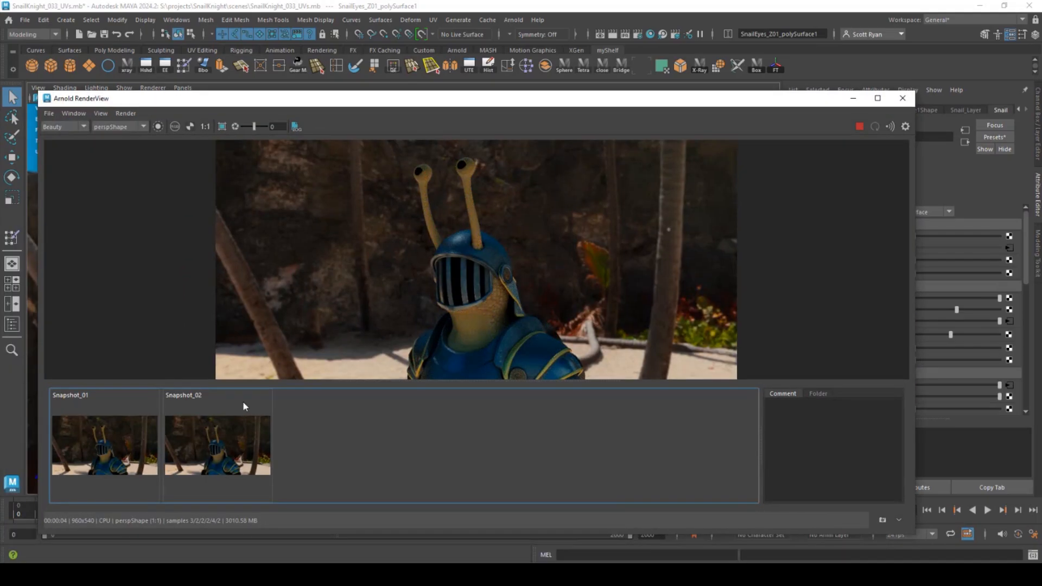
left_click(89, 447)
left_click(88, 443)
left_click(210, 448)
left_click(210, 448)
left_click(210, 449)
left_click(210, 449)
left_click(210, 448)
left_click(209, 448)
left_click(209, 448)
left_click(209, 449)
left_click(207, 447)
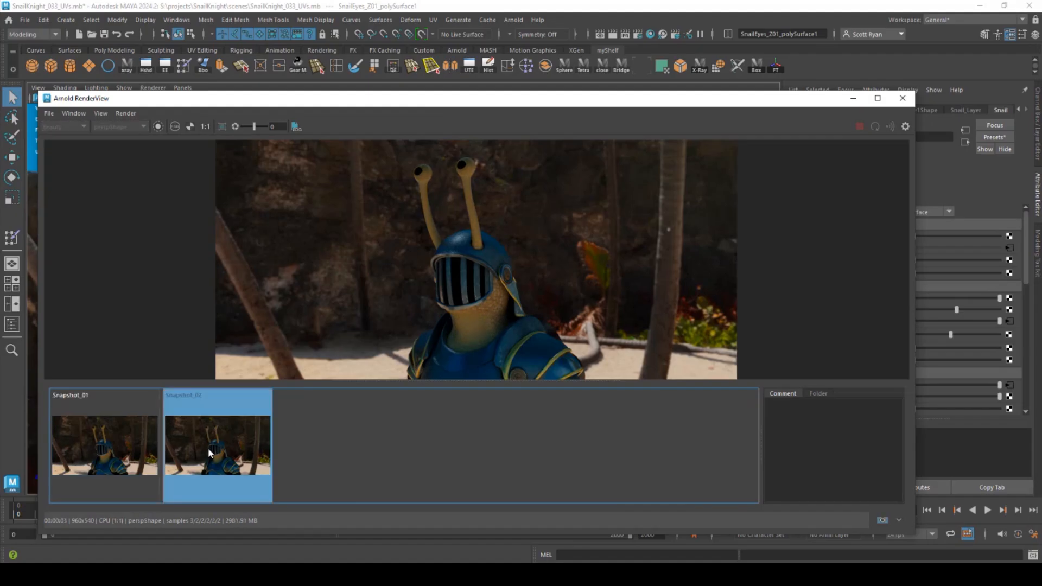
left_click(207, 448)
left_click(207, 448)
left_click(207, 448)
left_click(207, 448)
left_click(208, 447)
left_click(207, 447)
left_click(207, 448)
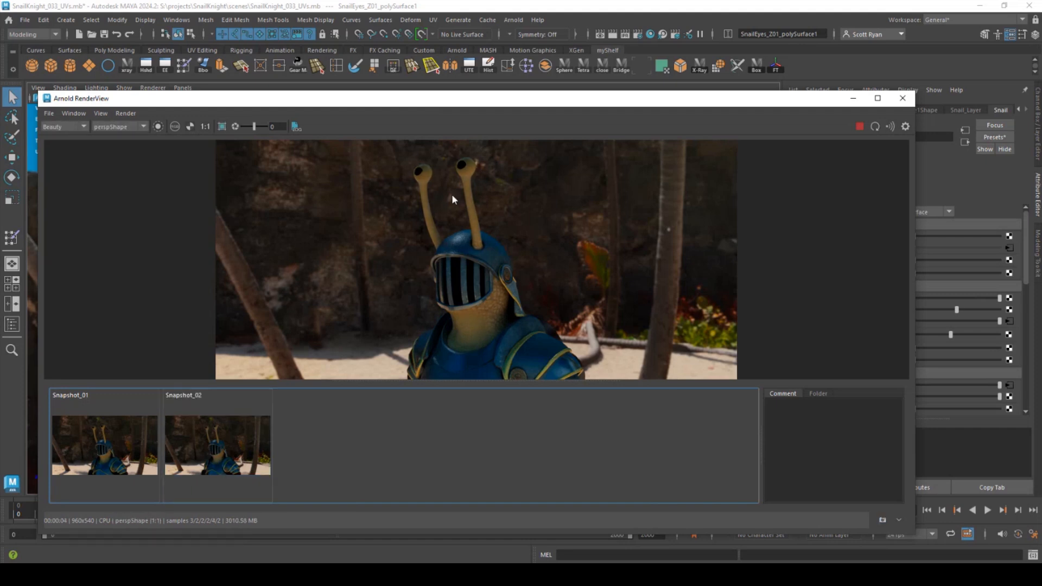
left_click(233, 447)
left_click(230, 445)
left_click(230, 442)
left_click(230, 442)
left_click(230, 441)
left_click(230, 441)
left_click(229, 440)
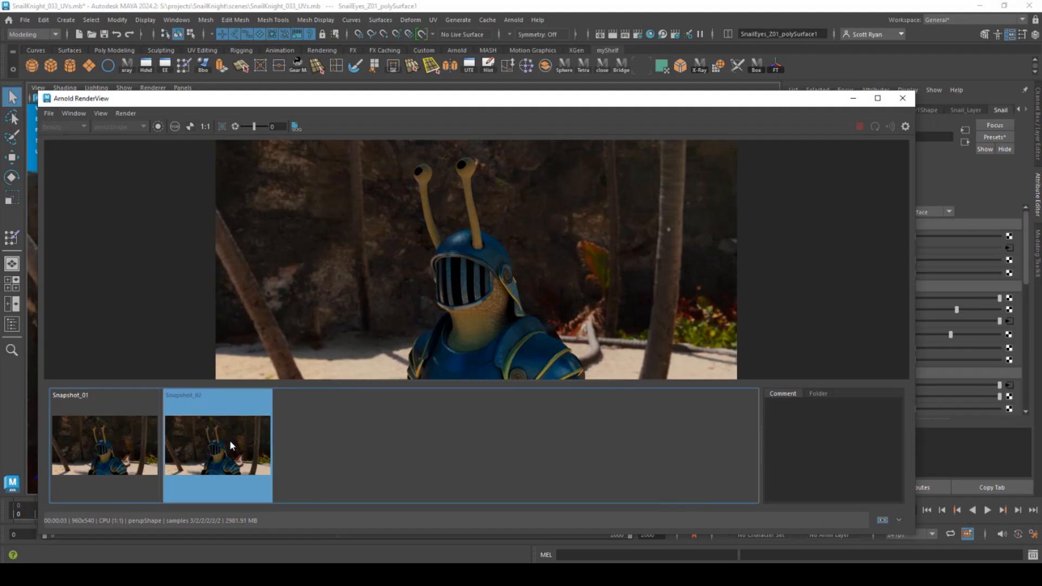
left_click(229, 441)
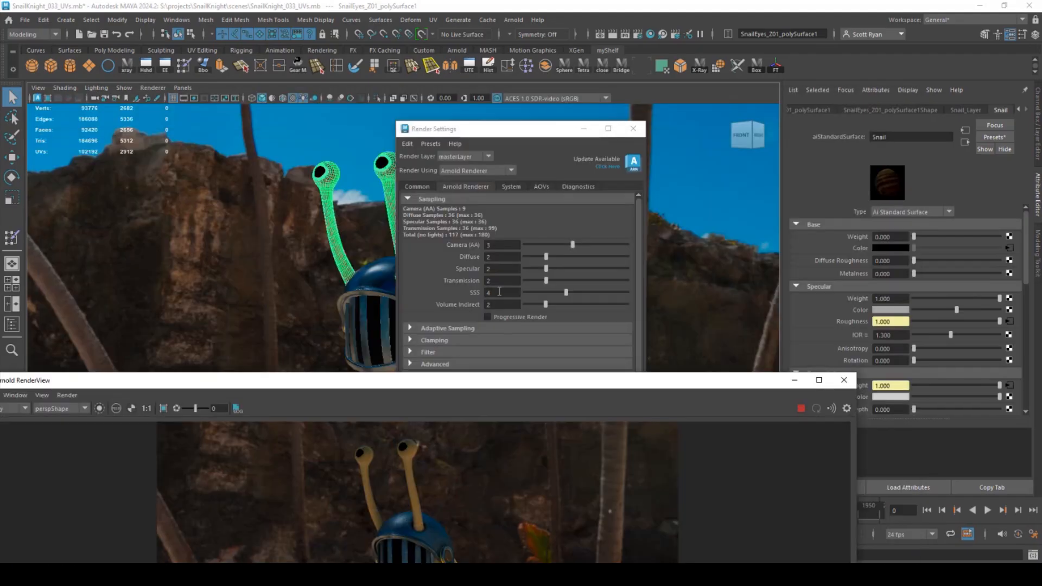
- Commit SSS samples of 5 and compare the new render with Snapshot_02
key("Return")
left_click_drag(332, 383, 407, 189)
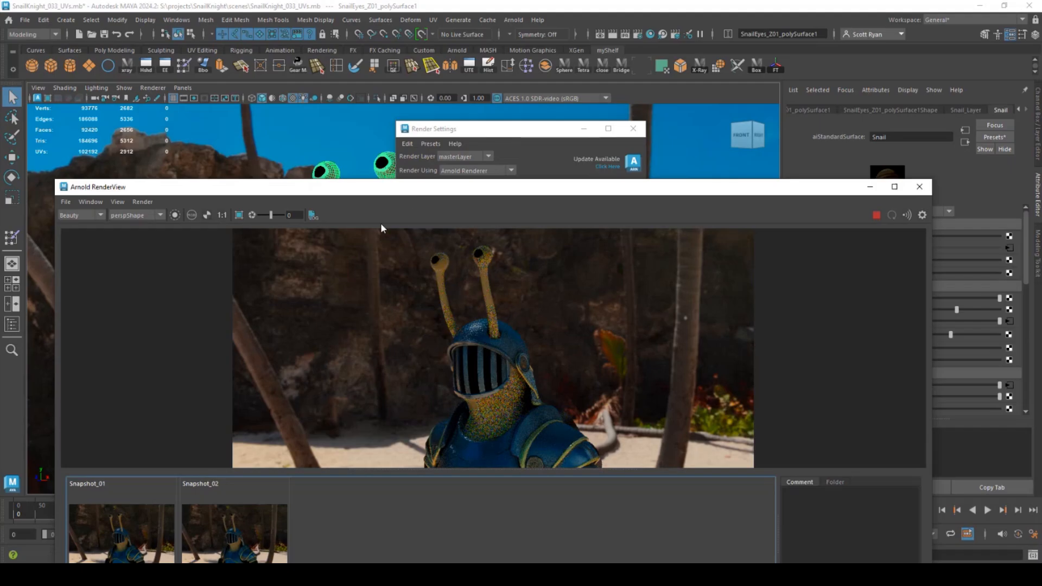
left_click(223, 535)
left_click(222, 535)
left_click(220, 535)
left_click(220, 535)
left_click(217, 535)
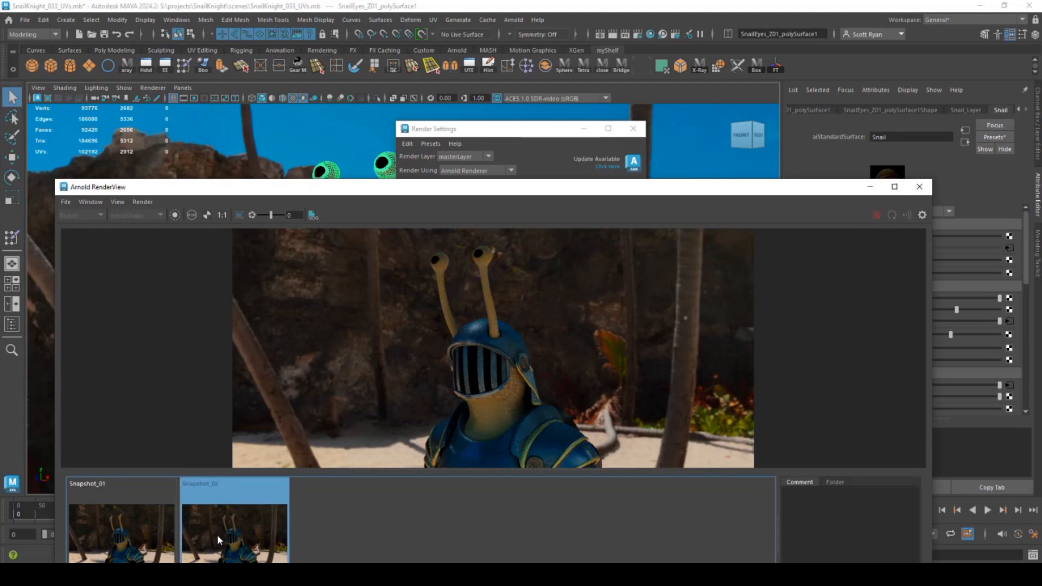
left_click(217, 535)
left_click(217, 535)
left_click(217, 535)
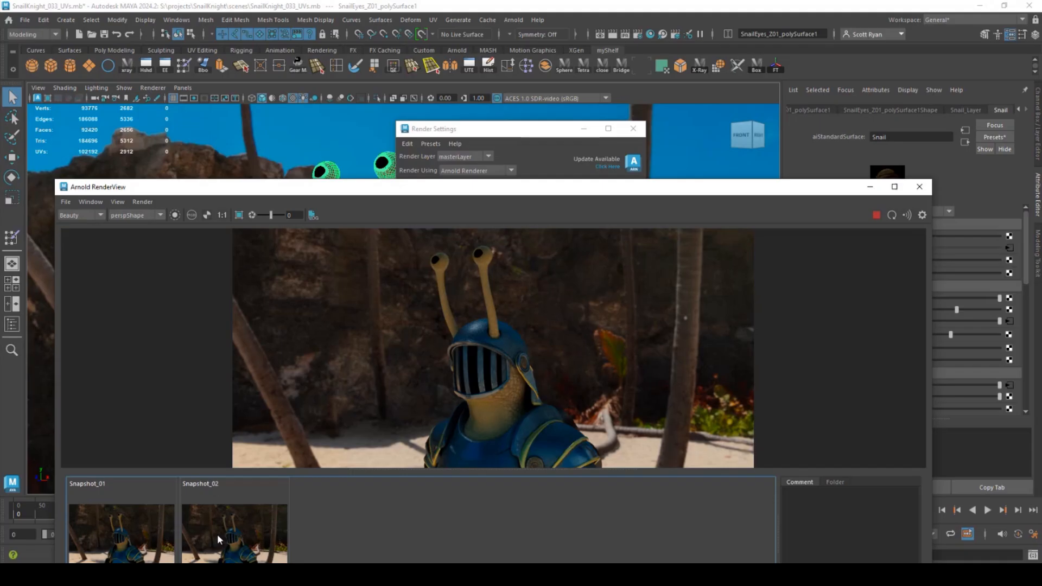
left_click(217, 534)
left_click(217, 534)
left_click(229, 534)
left_click(228, 533)
left_click(228, 533)
left_click(228, 533)
left_click(236, 527)
left_click(236, 527)
- Close Render Settings and view the snail knight from its shell side
left_click_drag(601, 187, 420, 464)
left_click(632, 130)
left_click_drag(586, 271, 421, 395, "alt")
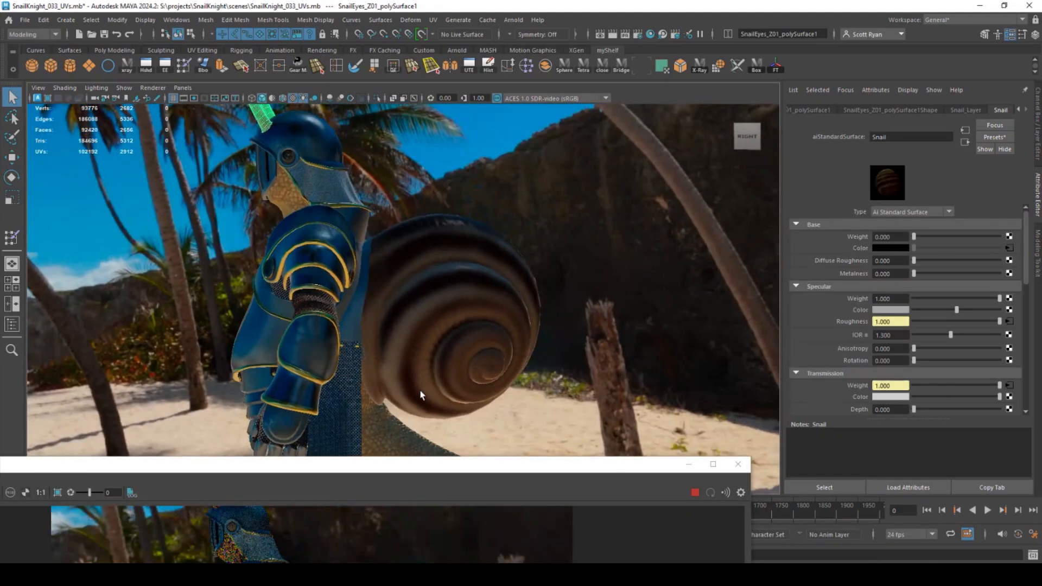
- Select the snail's shell, tail, head, both eyestalks and eyes as one selection
left_click_drag(478, 467, 562, 516)
left_click_drag(422, 323, 456, 302, "alt")
scroll(850, 333, "down", 5)
left_click(422, 297)
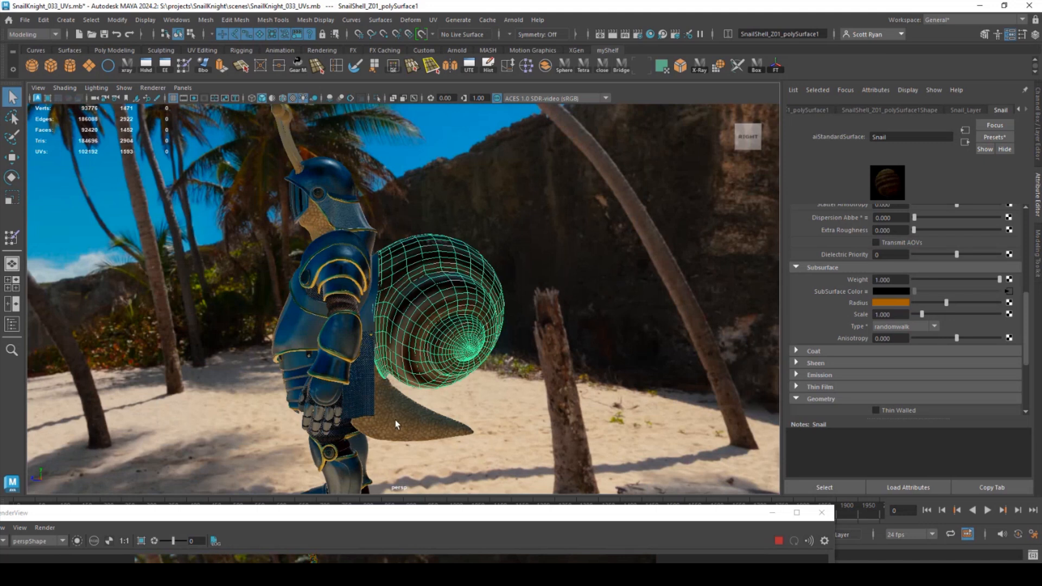
left_click(381, 395)
left_click(435, 331, "shift")
left_click(312, 215, "shift")
middle_click_drag(247, 111, 245, 153, "alt")
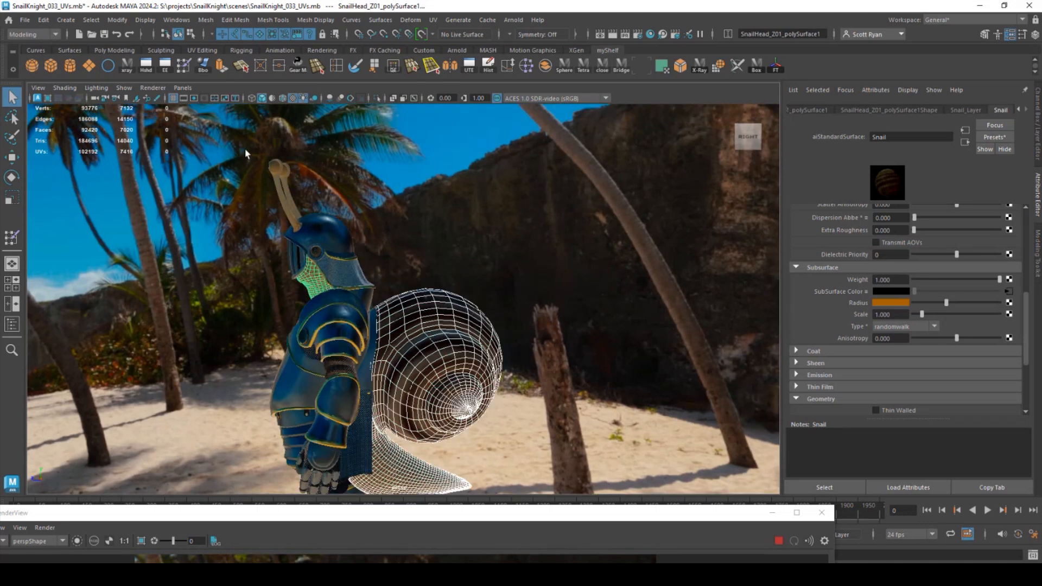
left_click_drag(246, 150, 326, 214, "shift")
left_click_drag(363, 258, 347, 223, "alt")
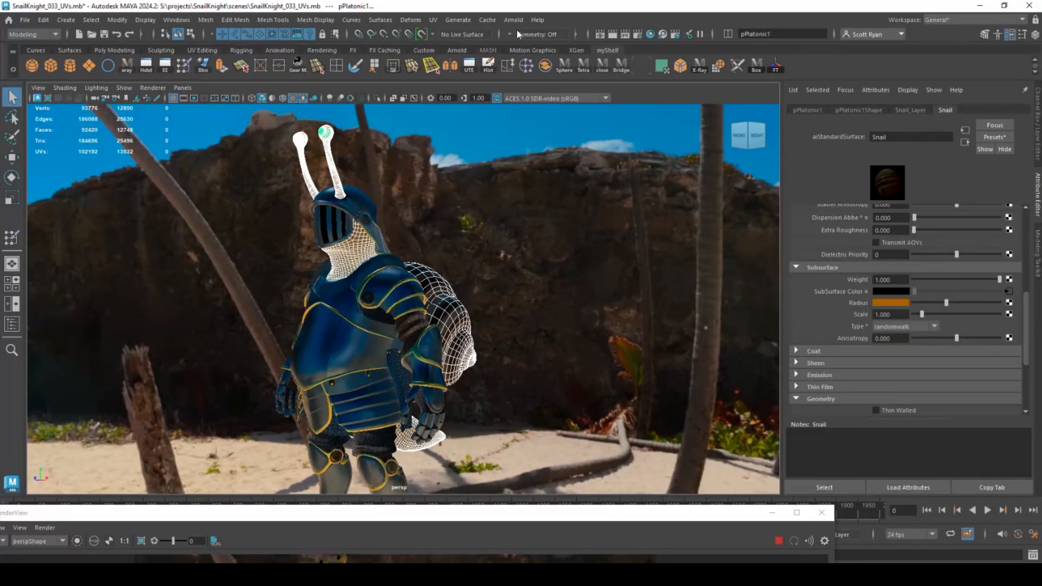
- Undo an accidental planar UV projection on the snail meshes
left_click(432, 22)
left_click(454, 153)
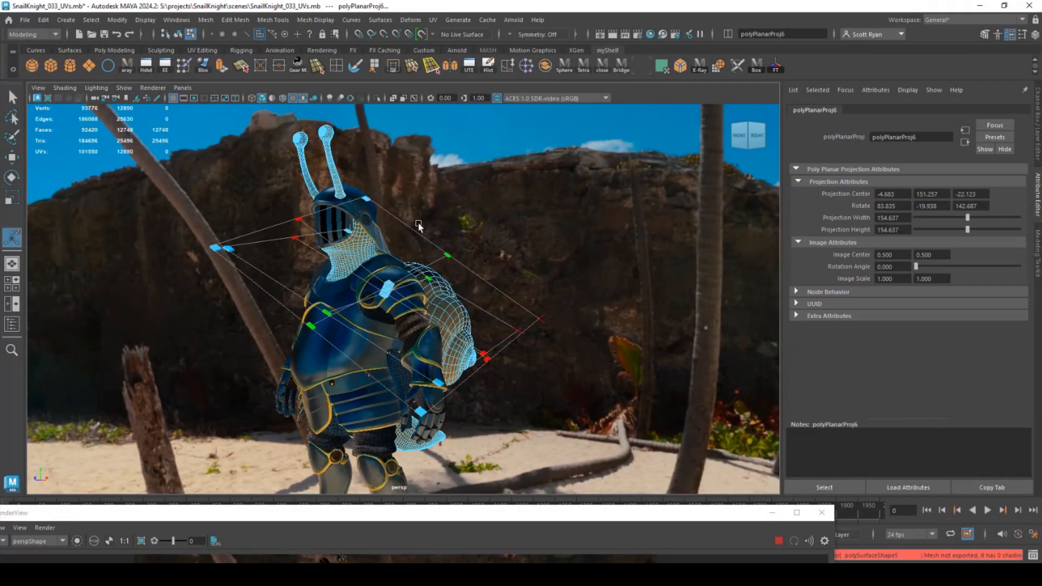
left_click(471, 195)
key("F8")
- Show the snail's UVs in the UV Editor without the checker, then open UV Snapshot options
left_click(433, 21)
left_click(449, 41)
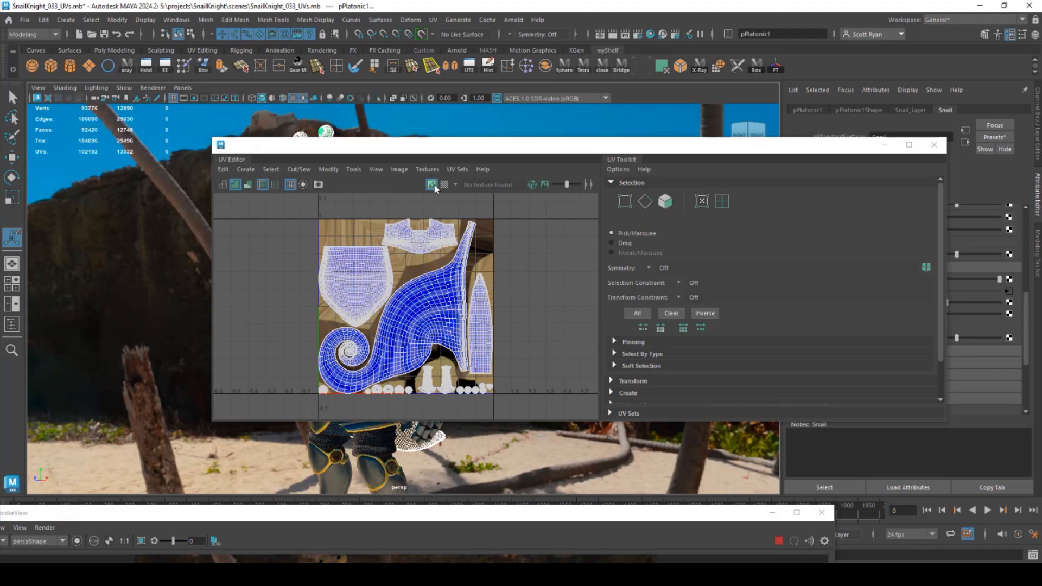
left_click(434, 185)
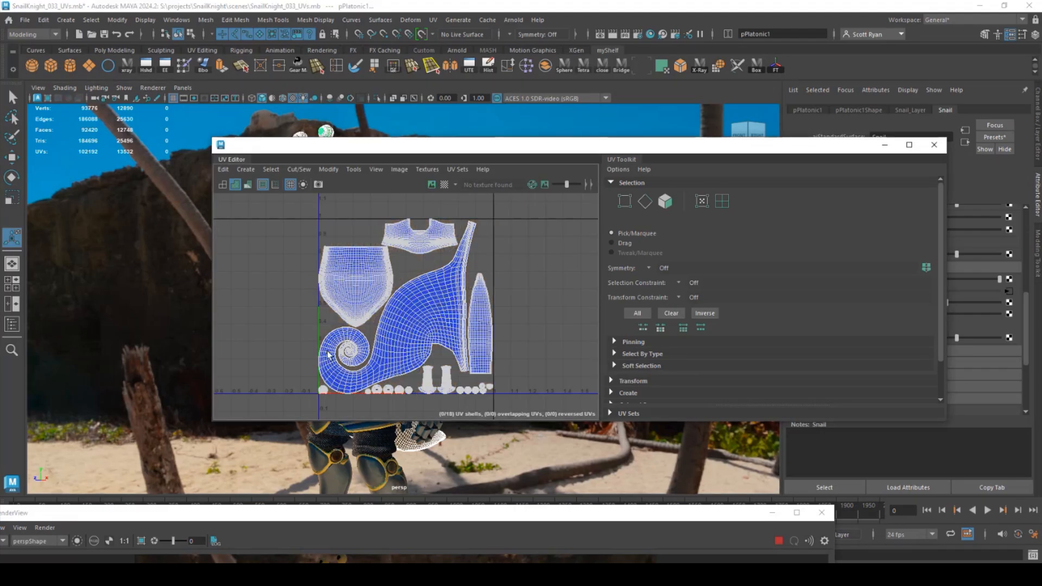
scroll(443, 357, "up", 3)
scroll(409, 401, "up", 5)
middle_click_drag(409, 401, 437, 312, "alt")
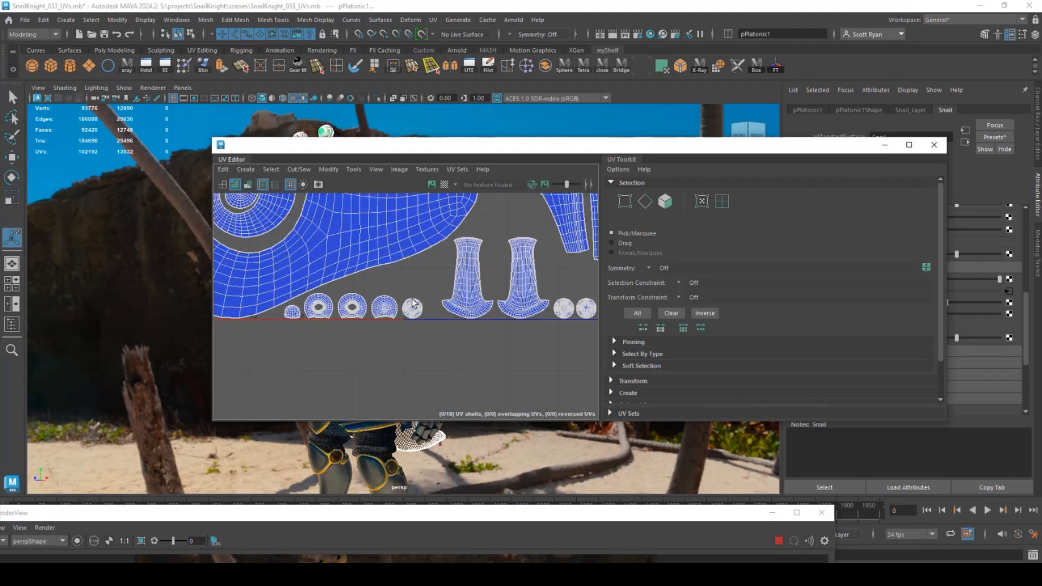
middle_click_drag(523, 313, 411, 318, "alt")
scroll(337, 255, "down", 6)
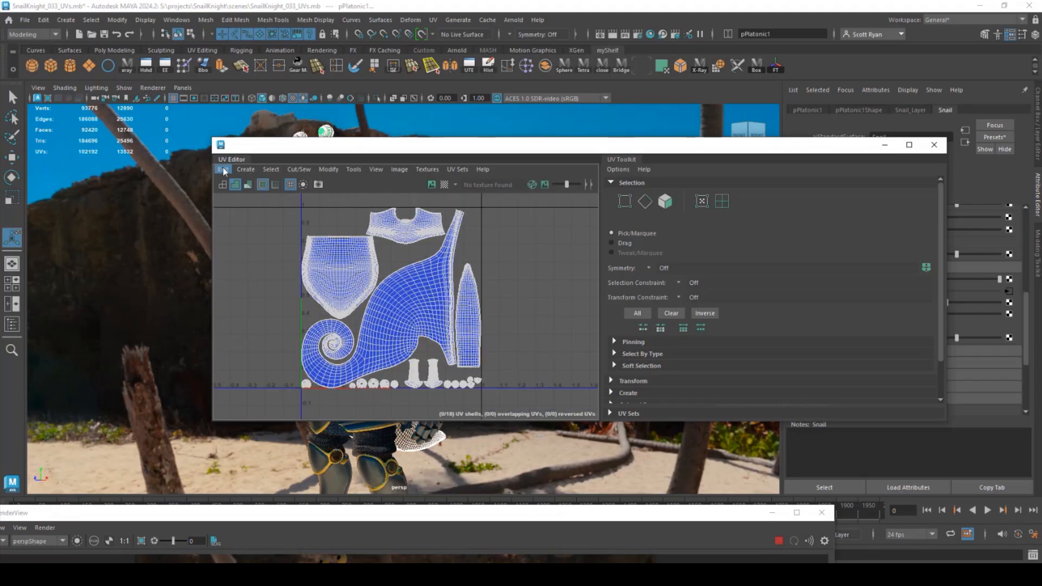
left_click(317, 184)
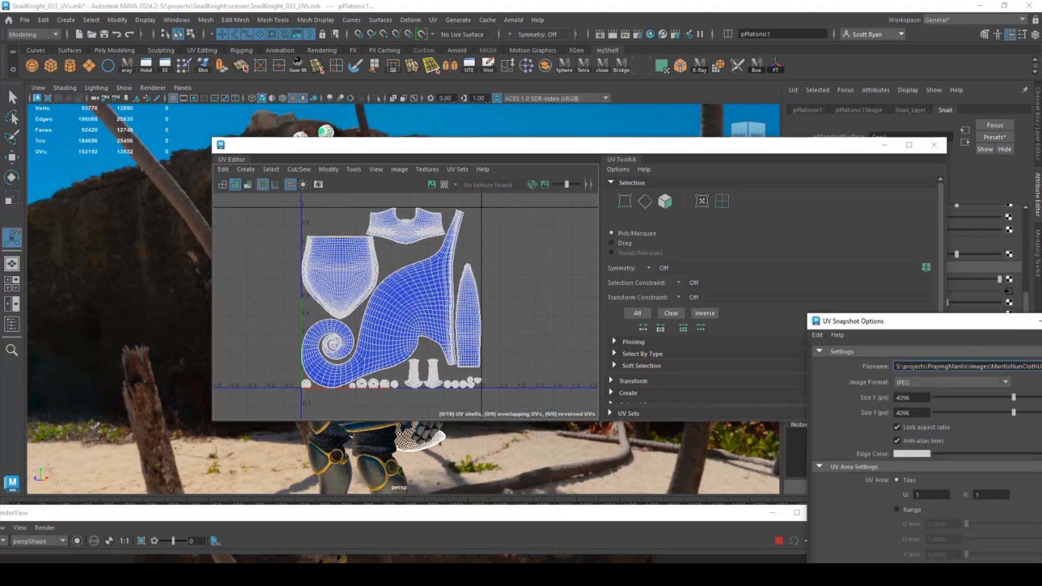
- Save the UV snapshot as SnailUVLayout.jpg in the images folder and invert it to dark lines on white
left_click(1041, 366)
left_click(131, 290)
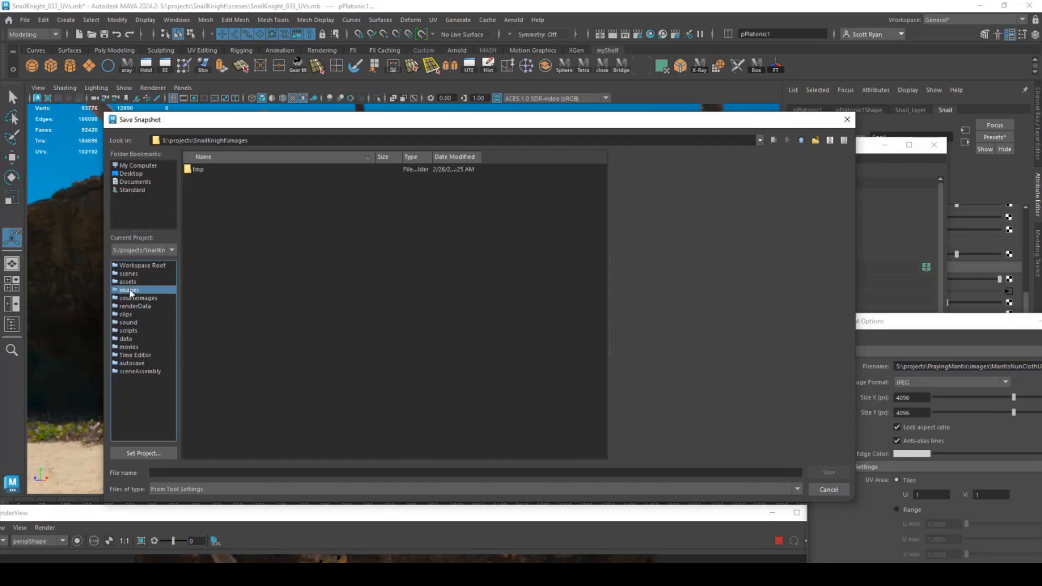
left_click(195, 472)
type("SnailUVLayout")
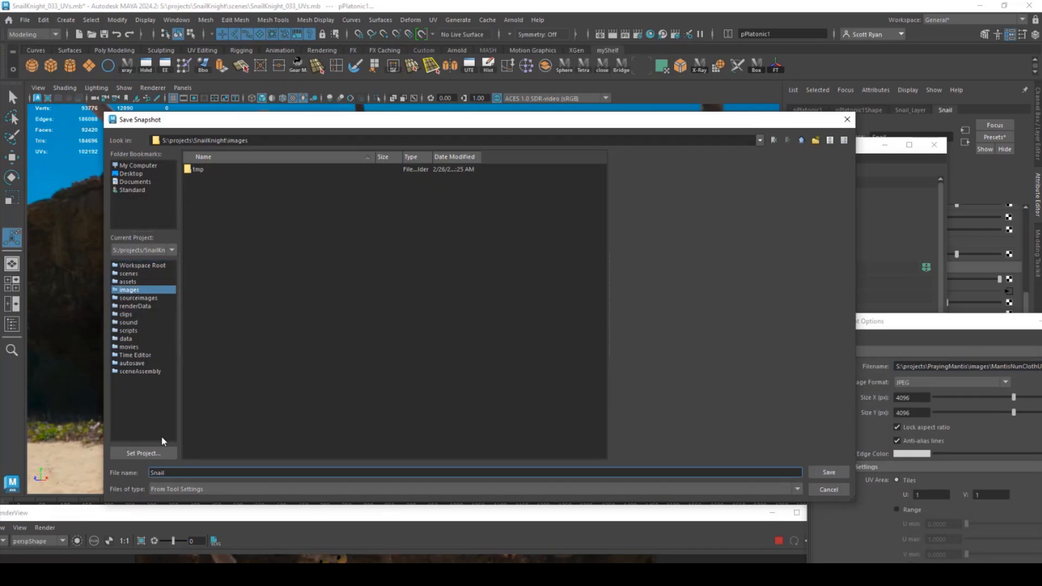
key("Return")
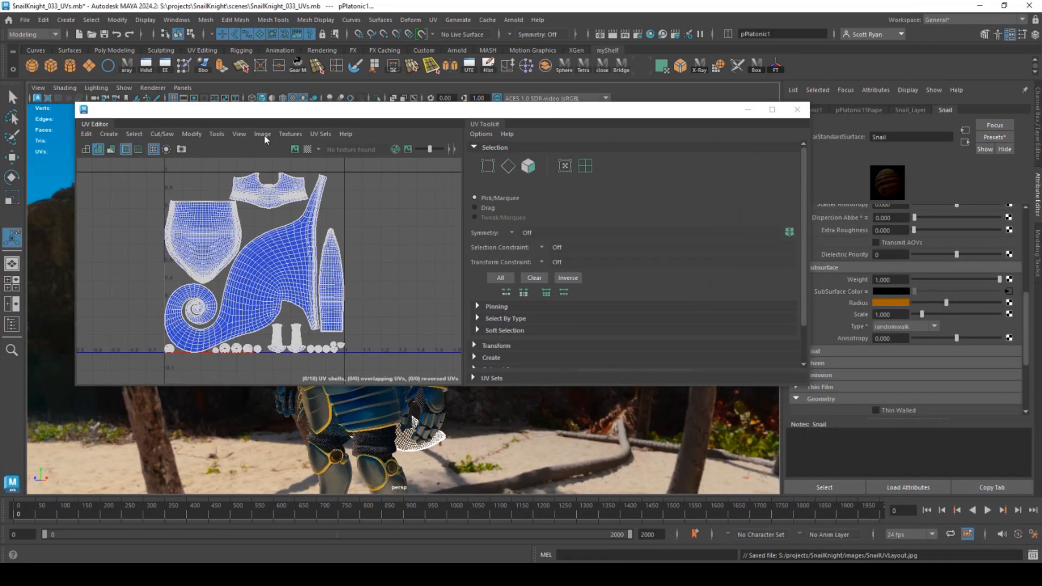
left_click(529, 439)
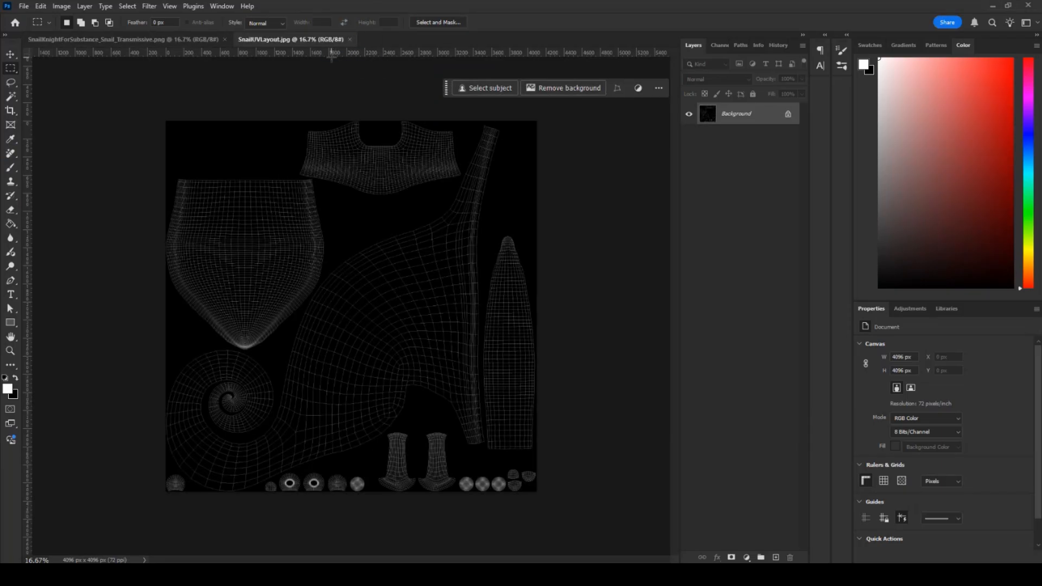
key("ctrl+i")
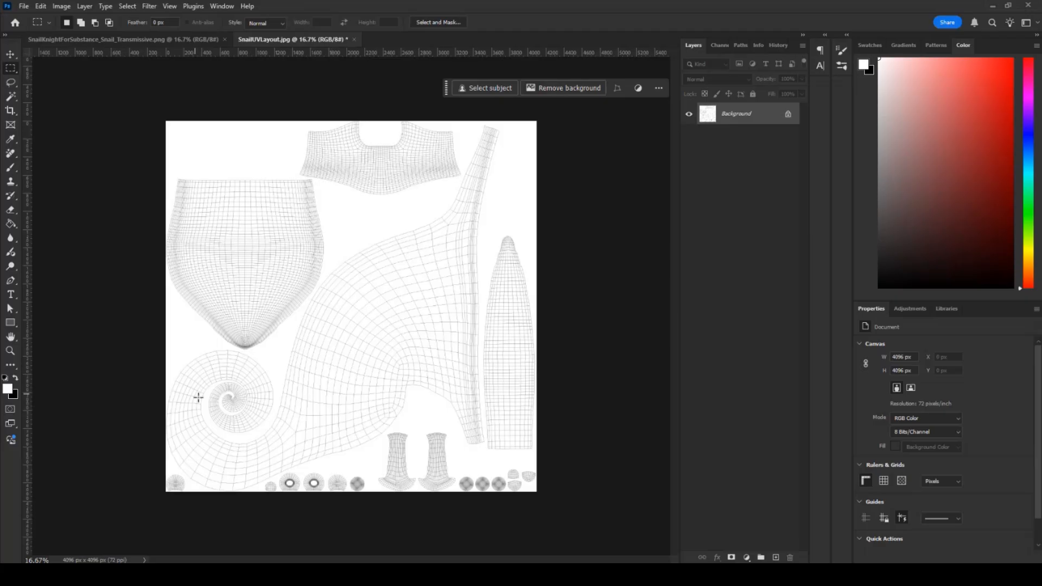
- Reset colours to black and white, add a new layer, and switch to the Pencil tool zoomed on the body island
left_click(775, 557)
left_click(5, 377)
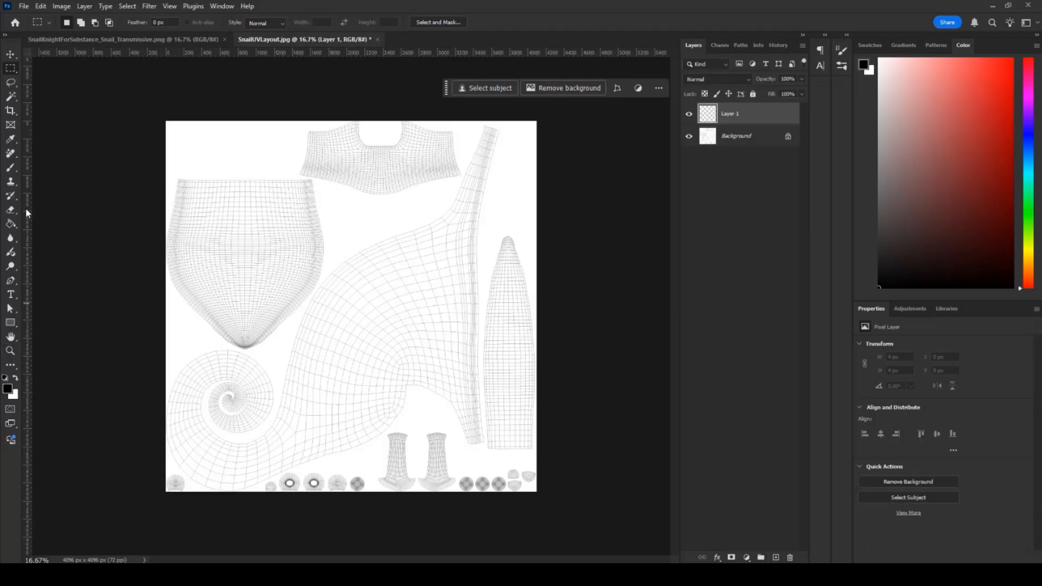
right_click(10, 167)
left_click(55, 174)
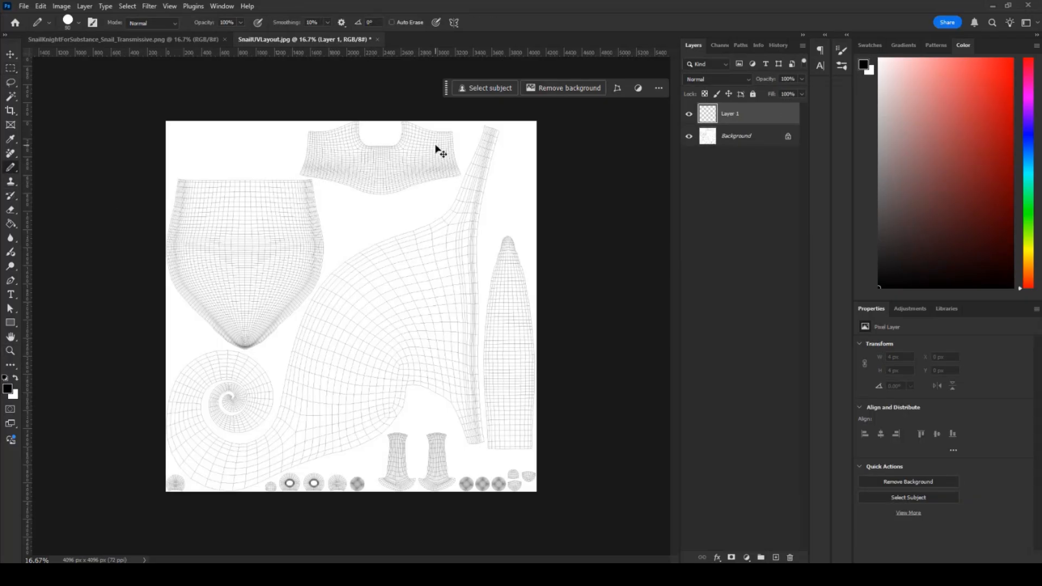
key("ctrl+plus")
key("ctrl+plus")
mouse_move(264, 313)
left_mouse_down()
mouse_move(495, 205)
mouse_move(566, 109)
left_mouse_up()
- Begin the black pencil outline of the body island, running up its edge and across the narrow tip
left_click(513, 186)
left_click(502, 185)
left_click_drag(616, 172, 291, 412)
left_click_drag(247, 350, 280, 329)
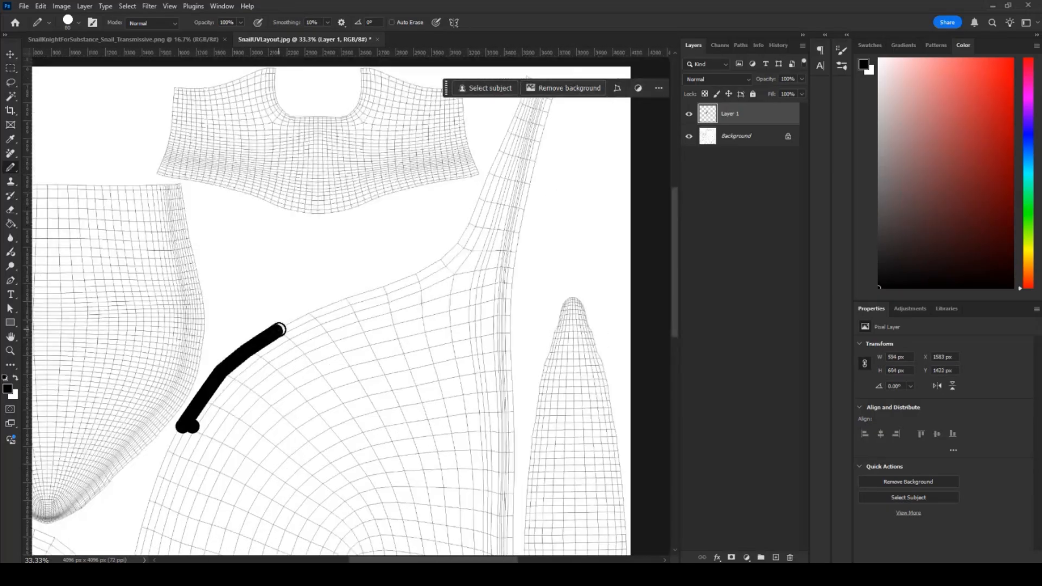
left_click(310, 308, "shift")
left_click(359, 288, "shift")
left_click(429, 254, "shift")
left_click(470, 219, "shift")
left_click(482, 199, "shift")
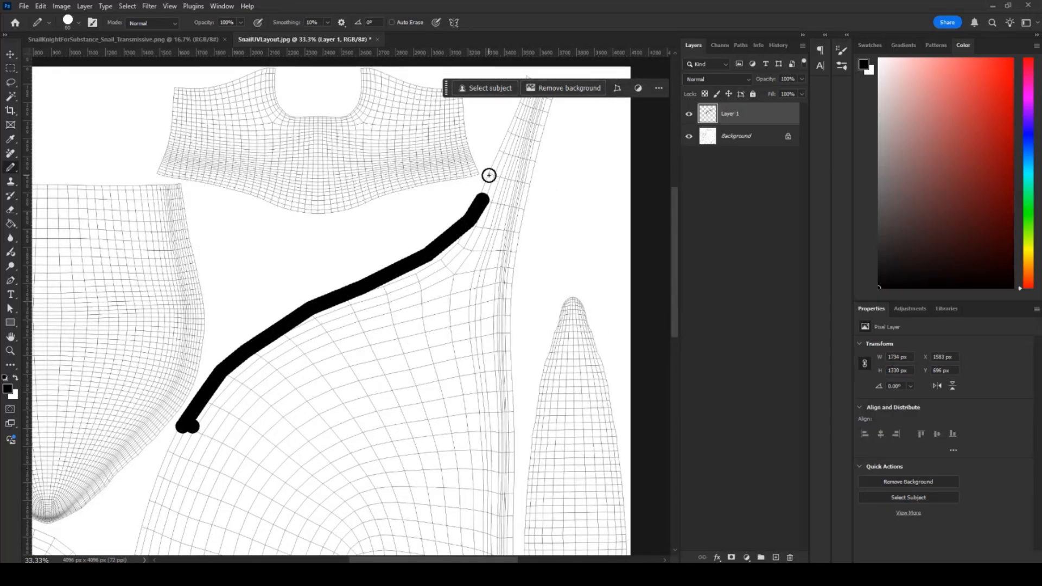
left_click(489, 175, "shift")
left_click_drag(542, 205, 467, 319)
left_click(450, 186, "shift")
left_click(484, 191, "shift")
left_click(433, 461, "shift")
- Continue the outline down the right side and left along the island's bottom to the layout edge
left_click_drag(428, 514, 367, 235)
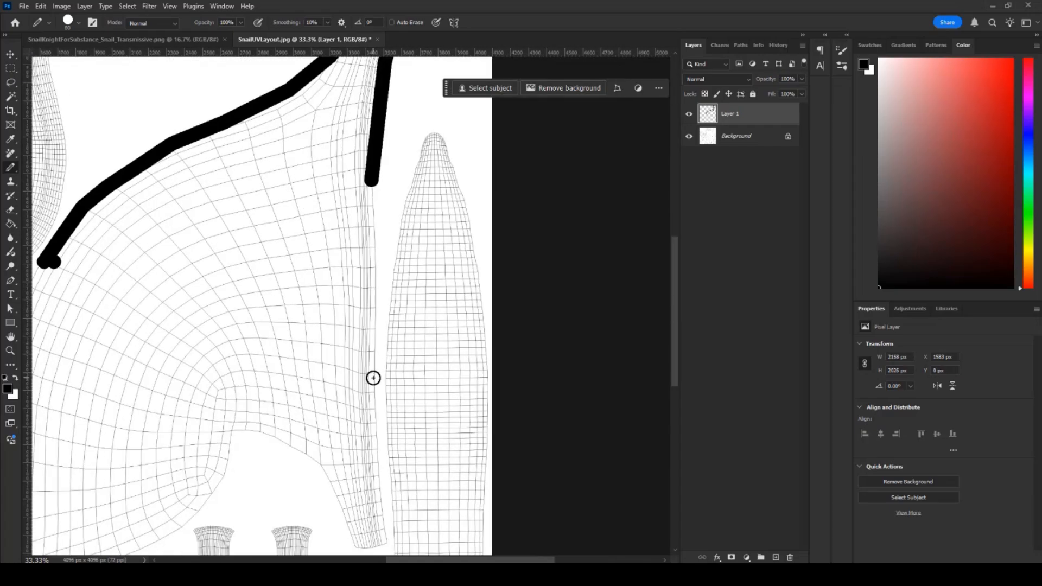
left_click_drag(374, 378, 334, 187)
left_click(343, 349, "shift")
left_click(323, 355, "shift")
left_click(280, 271, "shift")
left_click(197, 239, "shift")
left_click(190, 281, "shift")
left_click(156, 321, "shift")
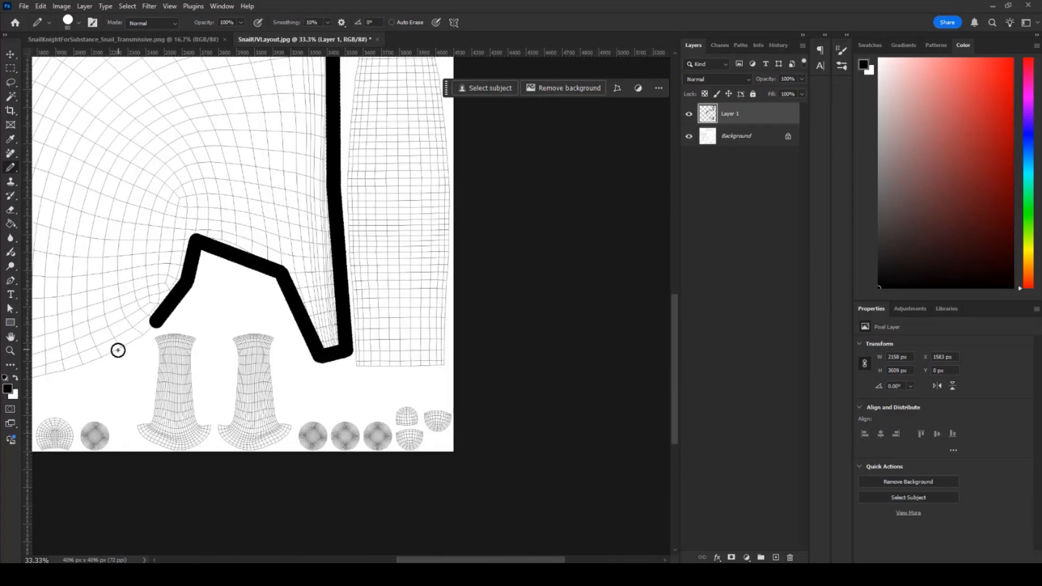
left_click(110, 356, "shift")
left_click_drag(133, 337, 385, 280)
left_click(277, 328, "shift")
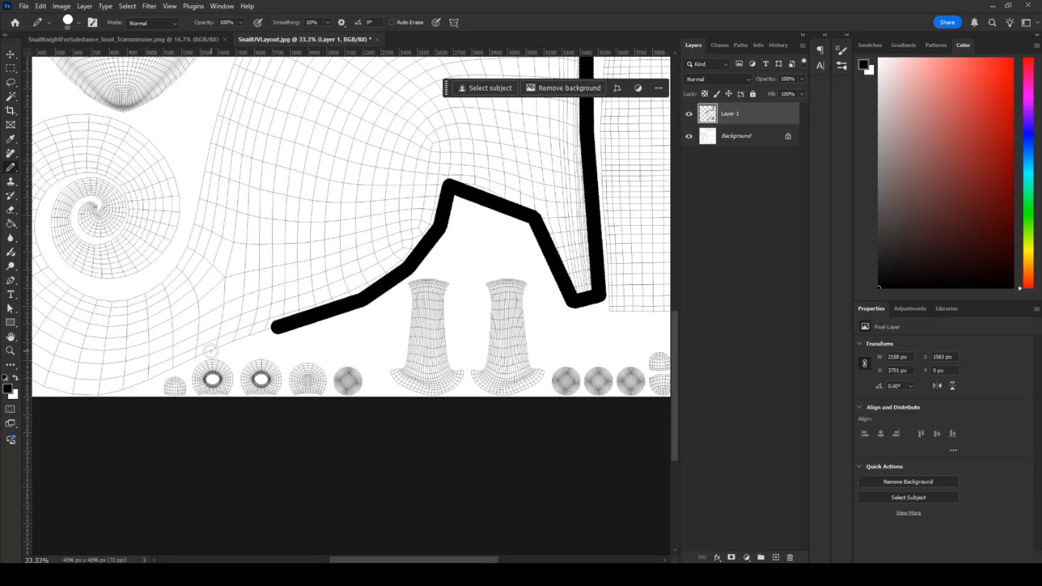
left_click(208, 349, "shift")
left_click(144, 377, "shift")
left_click(87, 395, "shift")
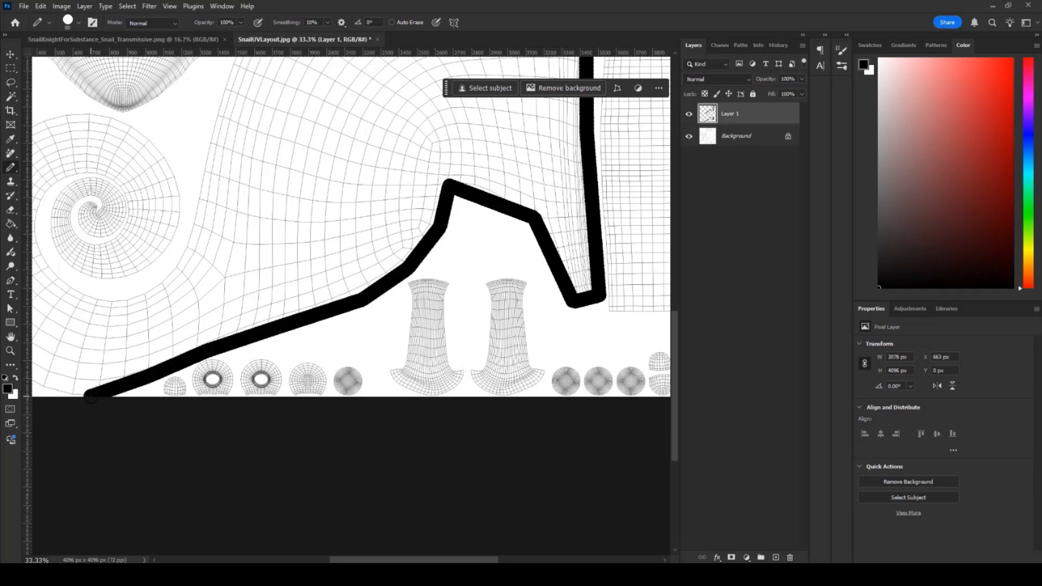
- Carry the outline up the left edge around the spiral shell and close it at the start
left_click_drag(229, 336, 456, 340)
left_click(259, 391, "shift")
left_click(236, 371, "shift")
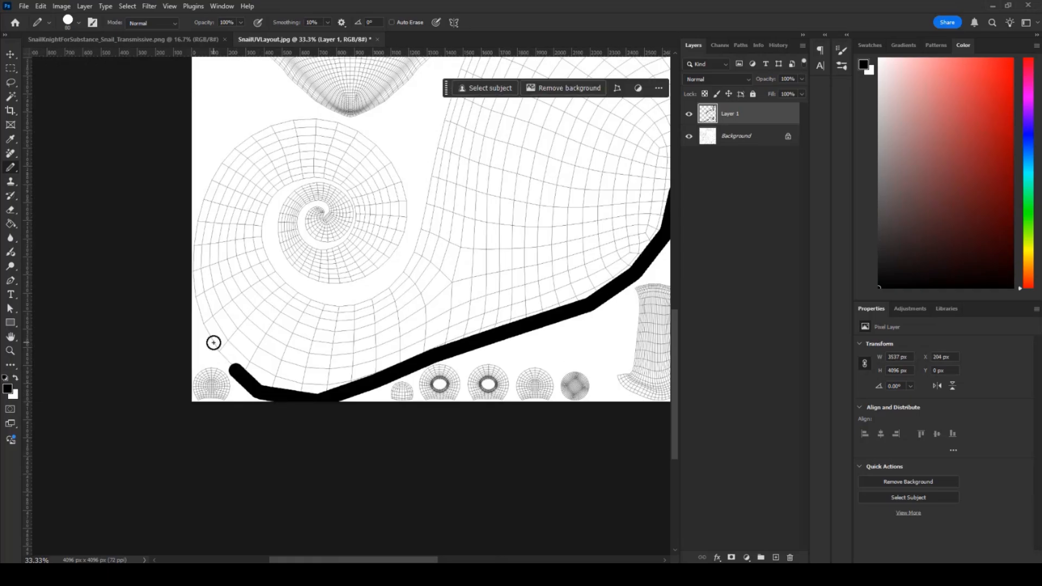
left_click(210, 342, "shift")
left_click(193, 277, "shift")
left_click(196, 217, "shift")
left_click(208, 160, "shift")
left_click(263, 127, "shift")
left_click(300, 113, "shift")
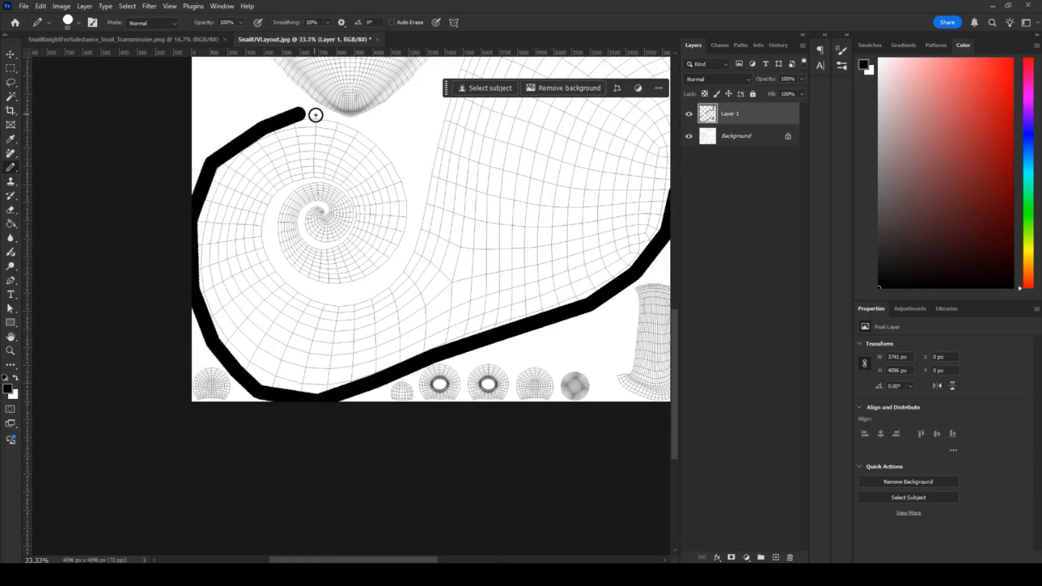
left_click(361, 126, "shift")
left_click(387, 156, "shift")
left_click(445, 122, "shift")
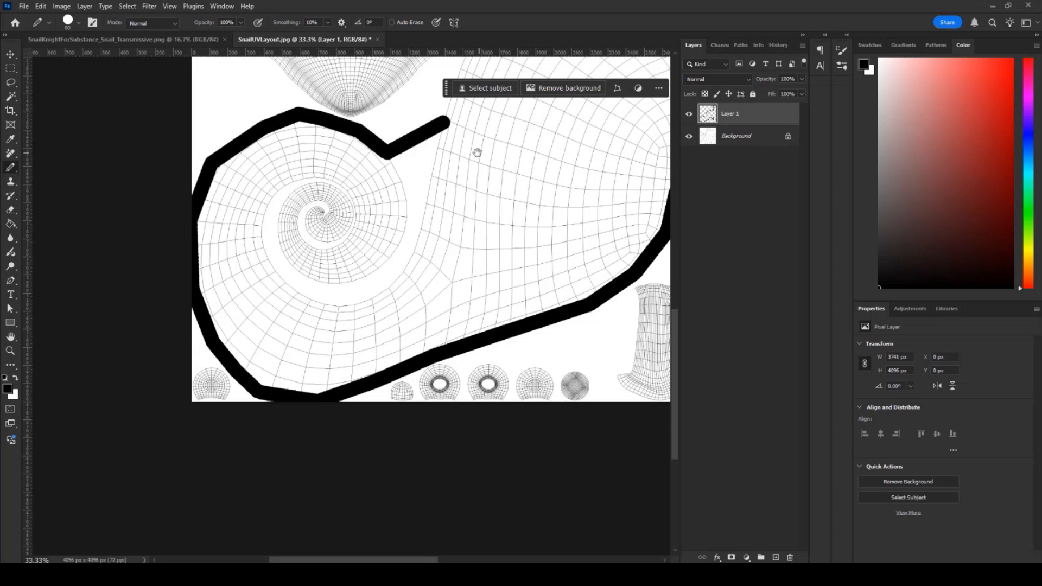
left_click_drag(477, 153, 313, 353)
left_click(294, 268, "shift")
left_click(326, 224, "shift")
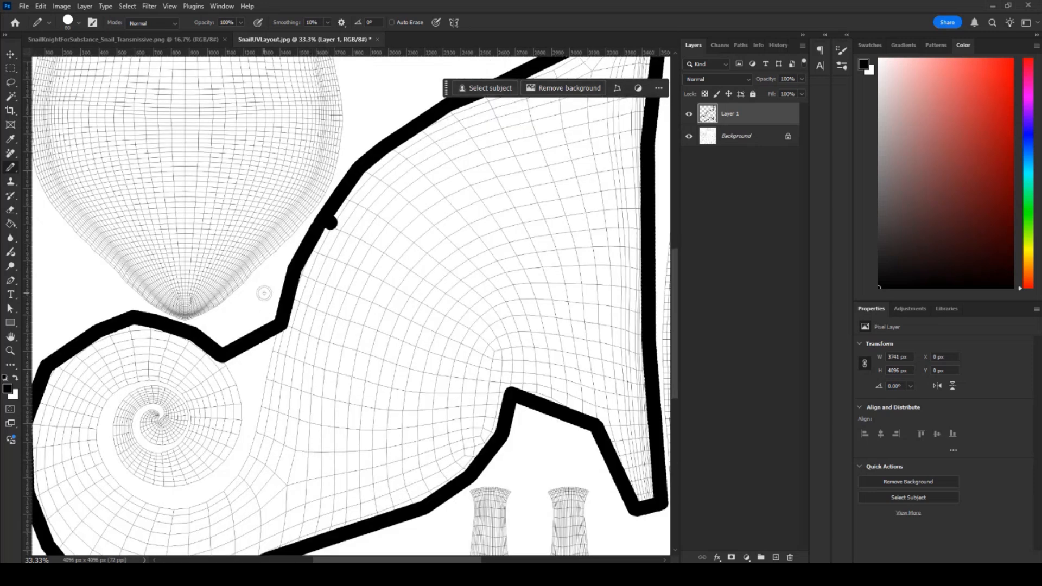
- Stamp the small round UV islands solid black with the pencil
left_click_drag(291, 363, 233, 228)
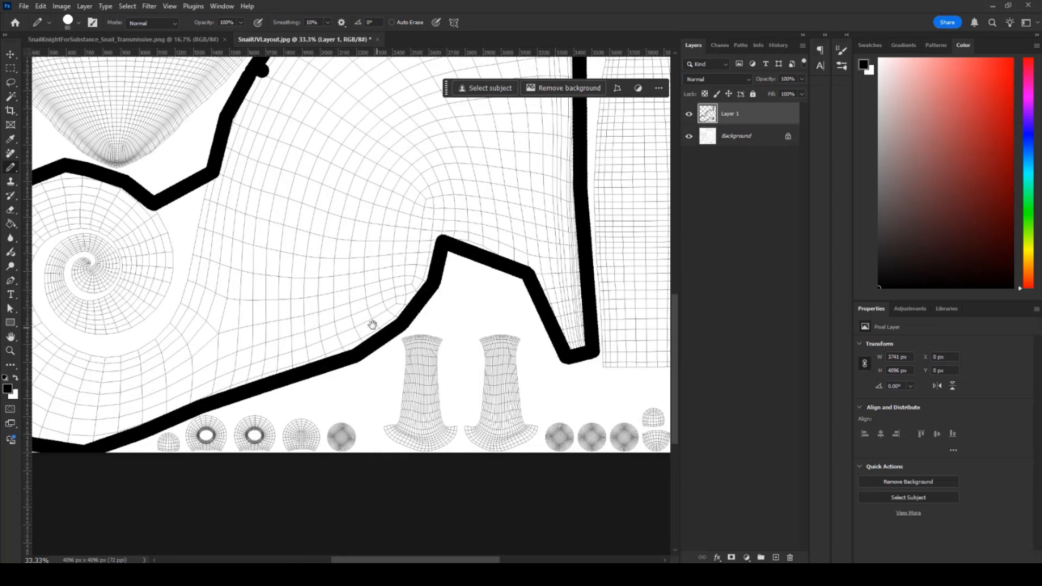
left_click_drag(372, 324, 318, 224)
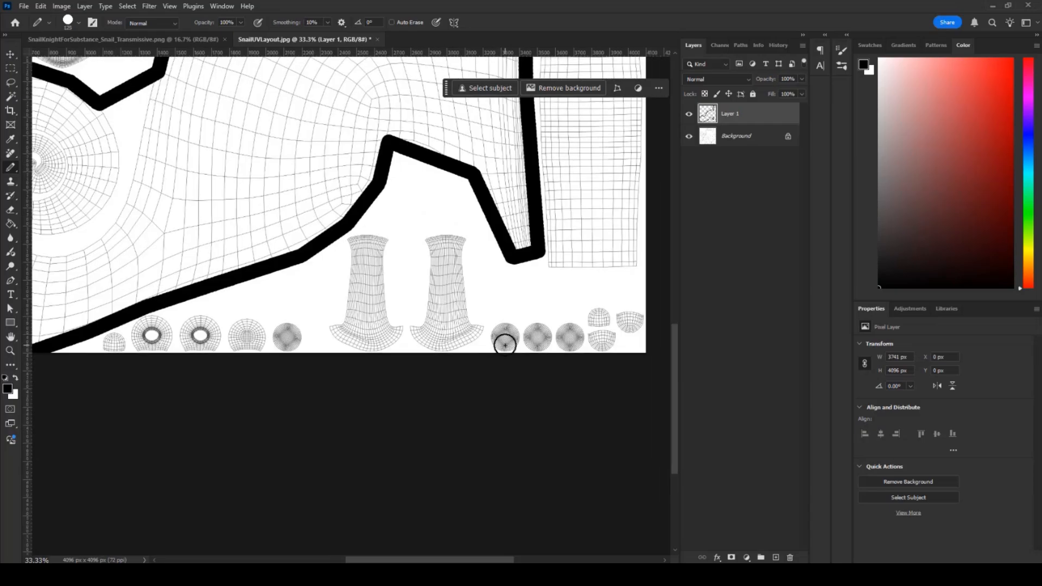
left_click(504, 337)
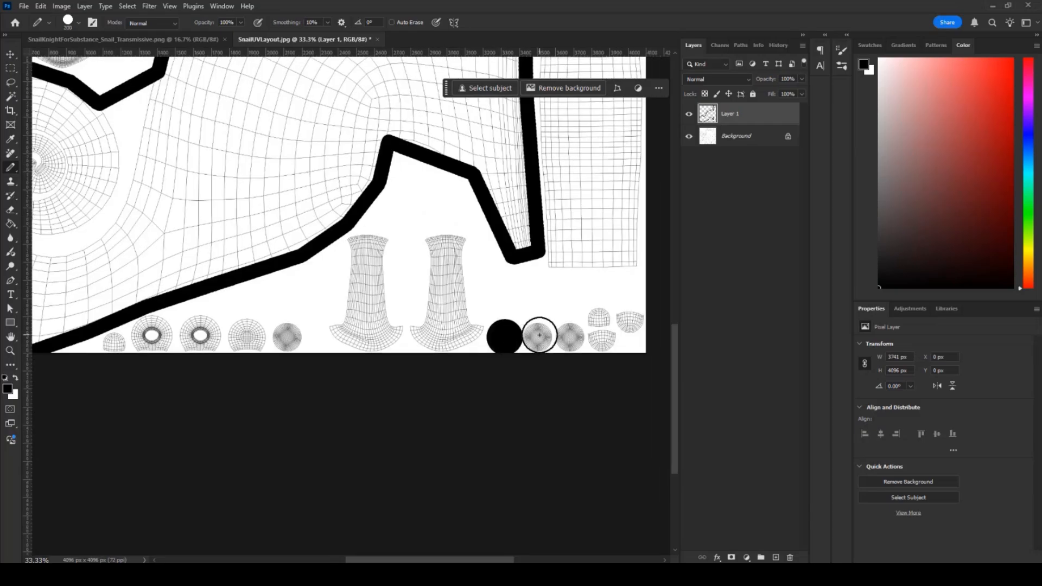
left_click(539, 337)
left_click(568, 337)
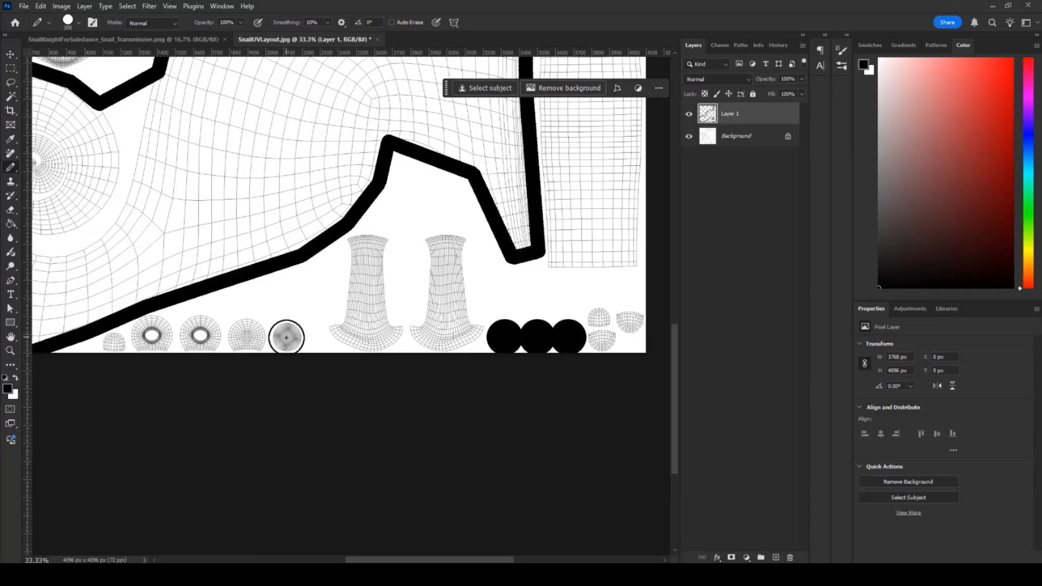
left_click(287, 337)
- Fill the body island black, hide the wireframe Background, fill the rest white, and flatten the image
key("g")
left_click(207, 186)
key("ctrl+0")
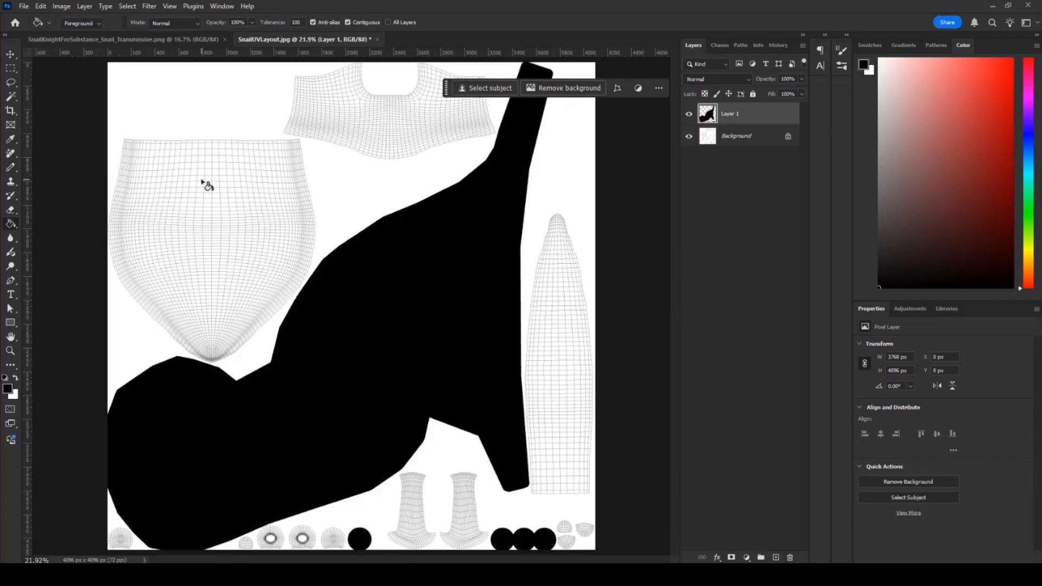
left_click(689, 137)
left_click(207, 149)
left_click(455, 518)
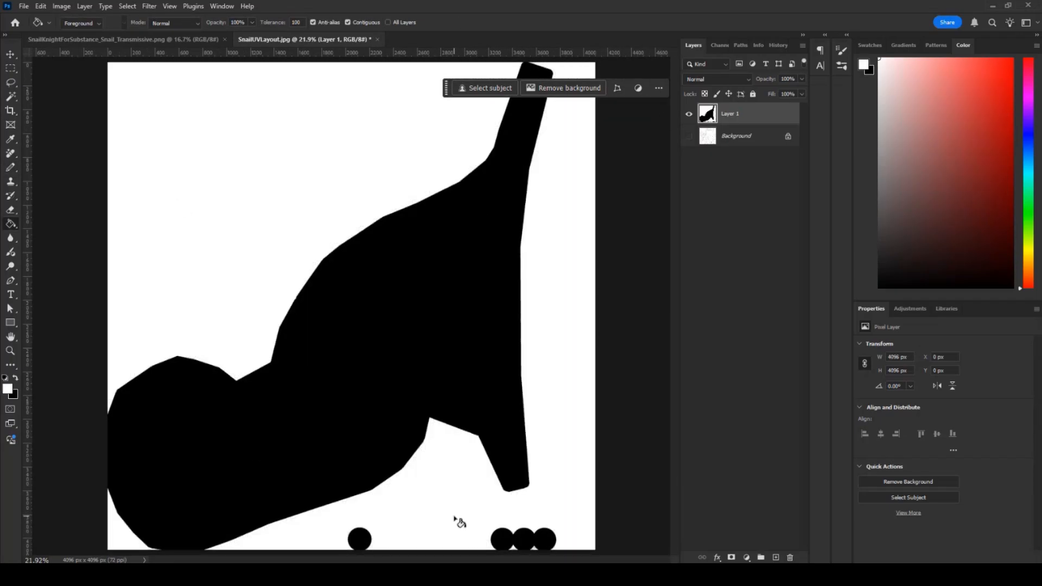
left_click(803, 45)
left_click(868, 151)
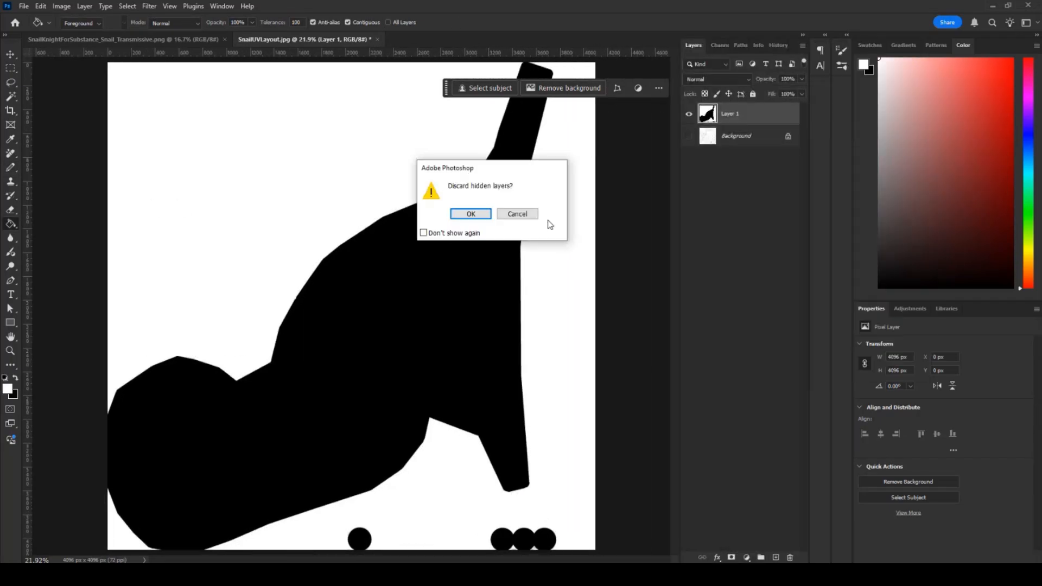
left_click(464, 215)
- Save the flattened mask as SnailSubsurface.png in the project's sourceimages folder
left_click(24, 6)
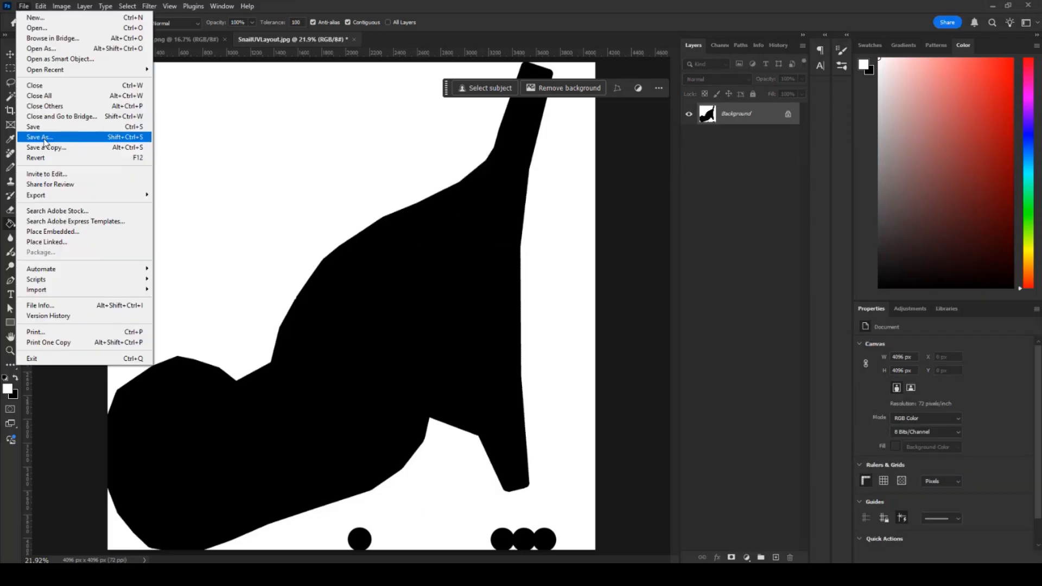
left_click(43, 139)
left_click(236, 93)
double_click(151, 279)
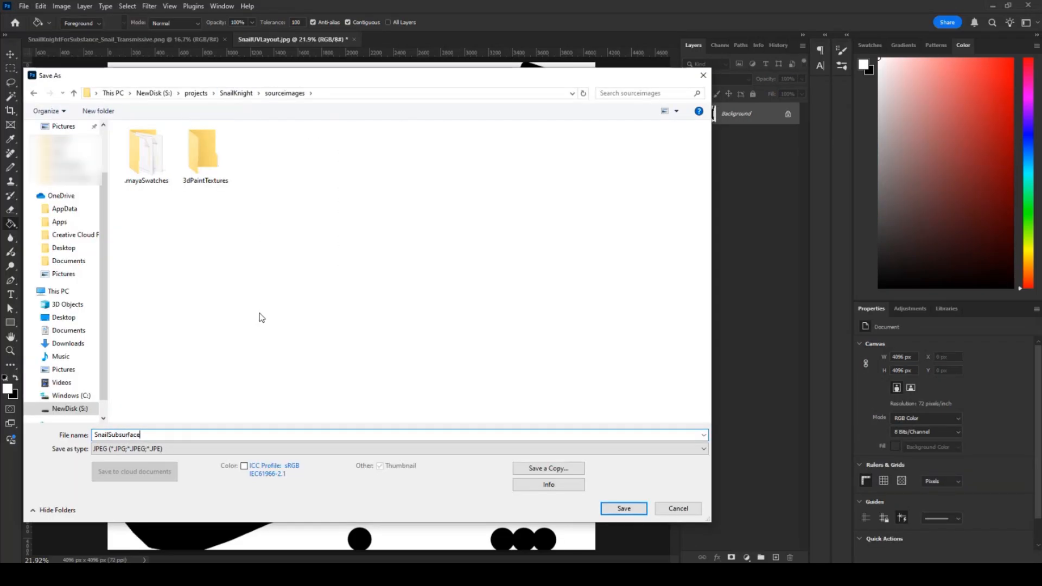
left_click(182, 449)
left_click(116, 393)
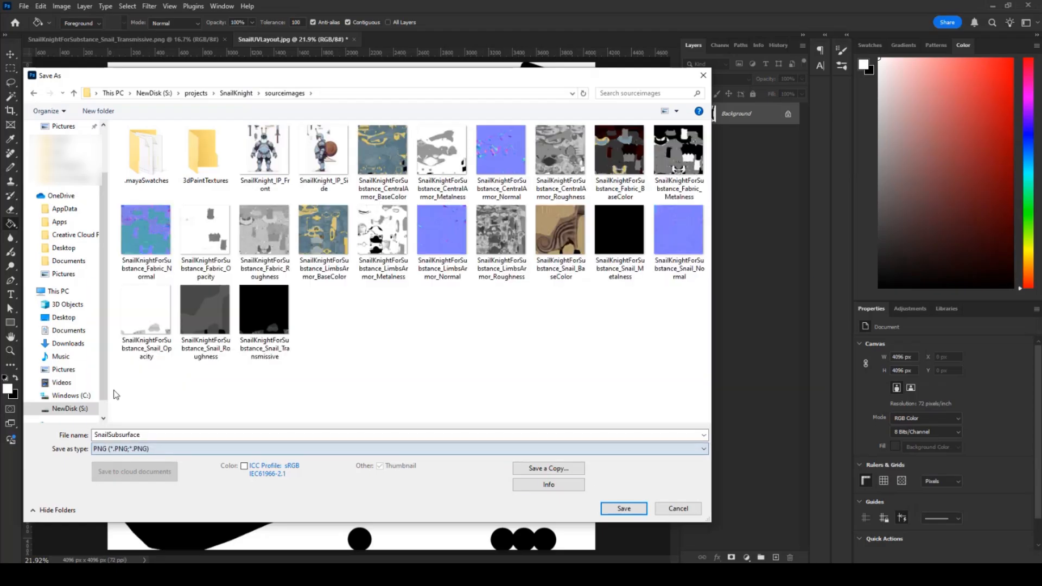
left_click(623, 508)
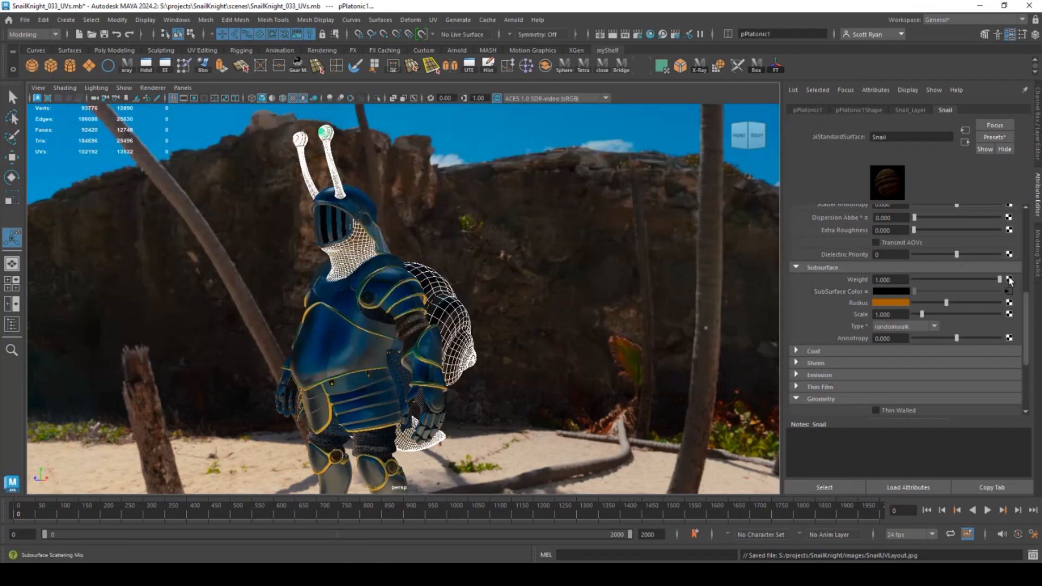
- Map a file texture loaded with SnailSubsurface.png onto the material's weight attribute
left_click(1009, 280)
left_click(471, 262)
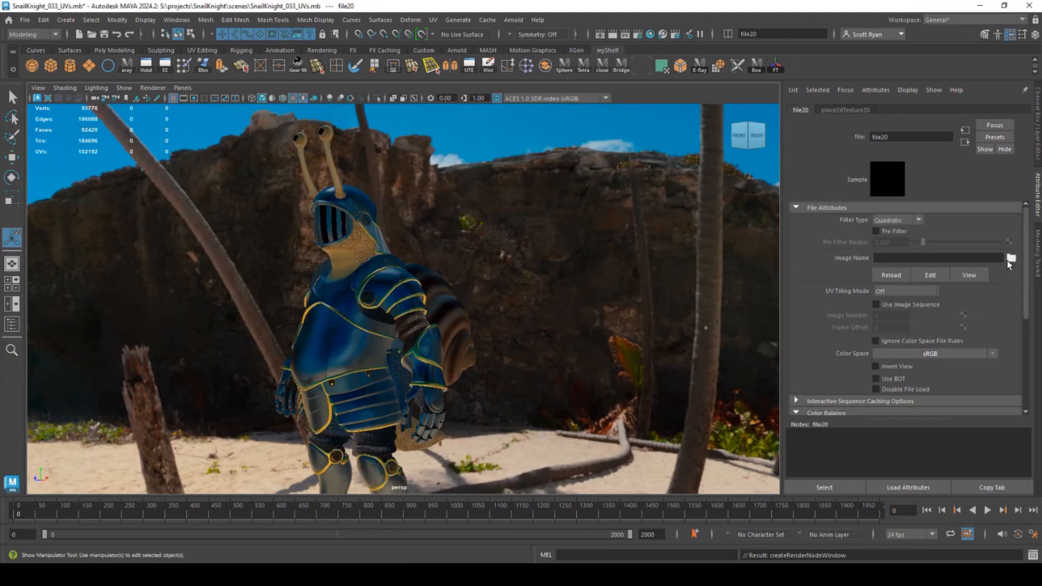
left_click(1010, 259)
scroll(277, 350, "down", 4)
double_click(218, 443)
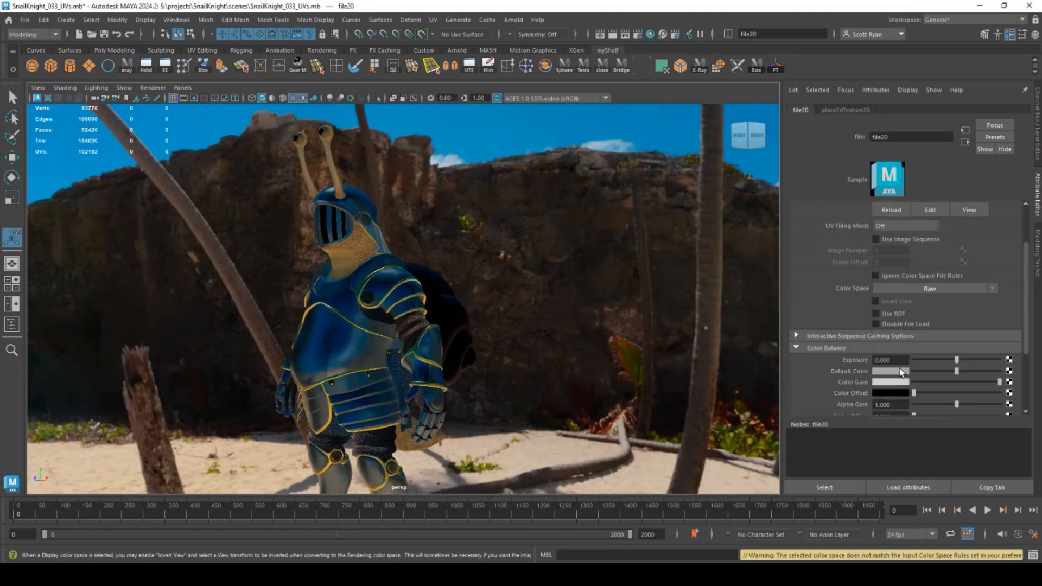
left_click(452, 309)
scroll(988, 258, "up", 5)
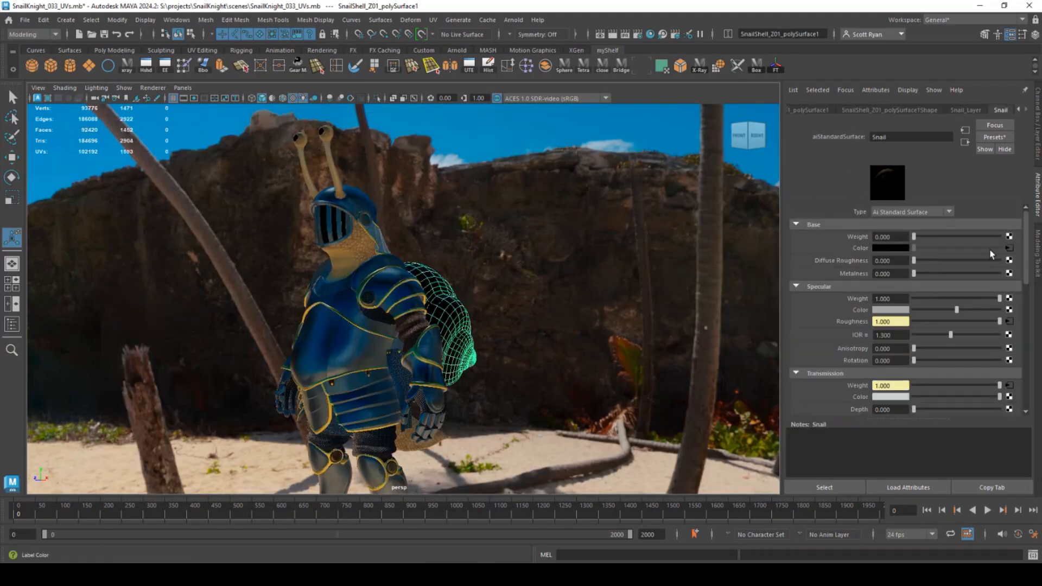
- Connect a second file texture with the subsurface mask to another weight, using Raw colour space
left_click(1010, 237)
left_click(429, 285)
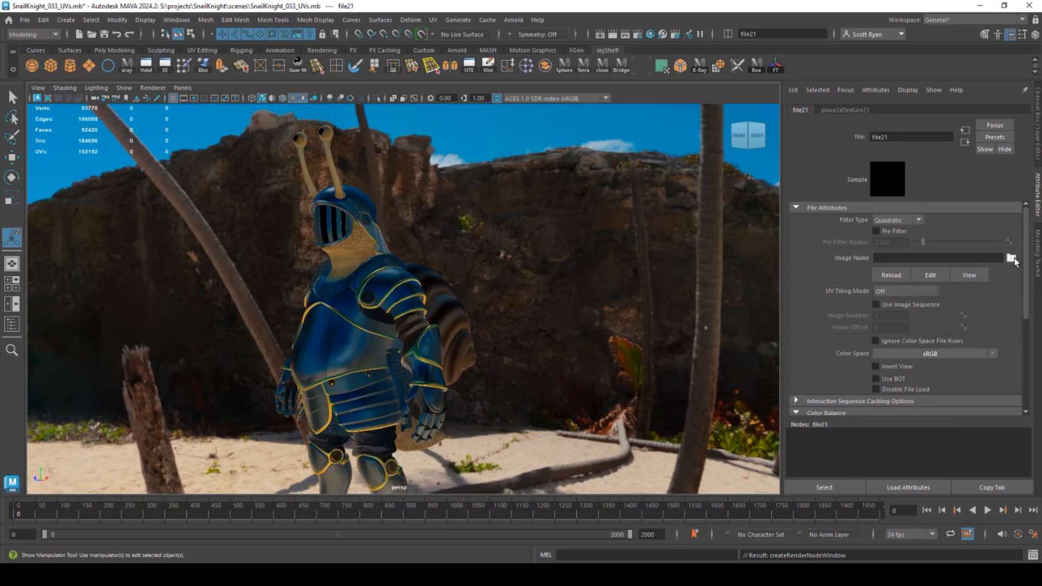
left_click(1010, 258)
scroll(245, 199, "down", 10)
left_click(249, 437)
left_click(828, 472)
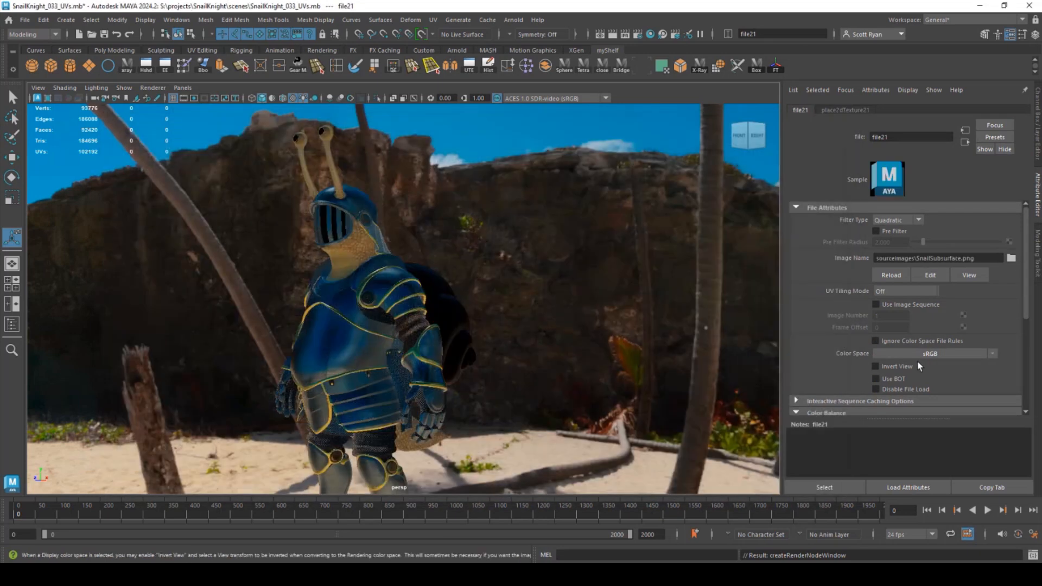
left_click(922, 353)
left_click(892, 383)
- Enable Invert in file21's Effects and orbit to see the shell in profile
scroll(893, 380, "down", 5)
left_click(808, 344)
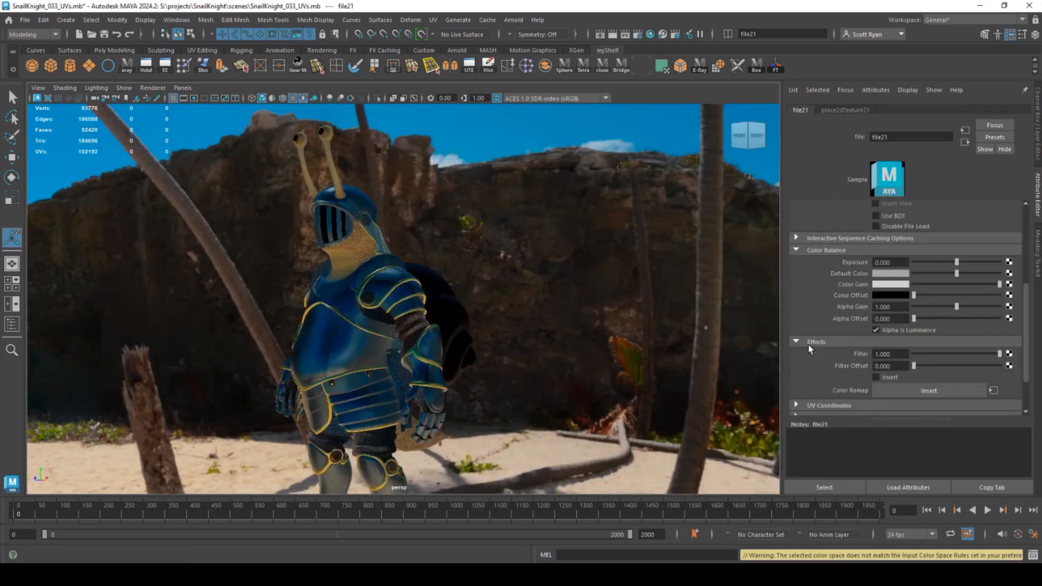
left_click(876, 377)
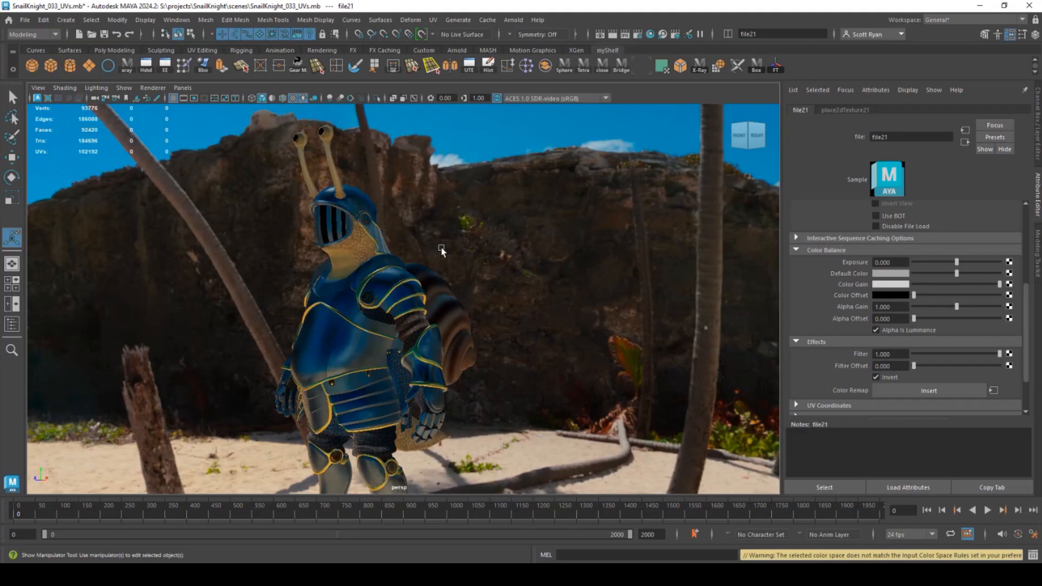
left_click_drag(442, 249, 477, 228, "alt")
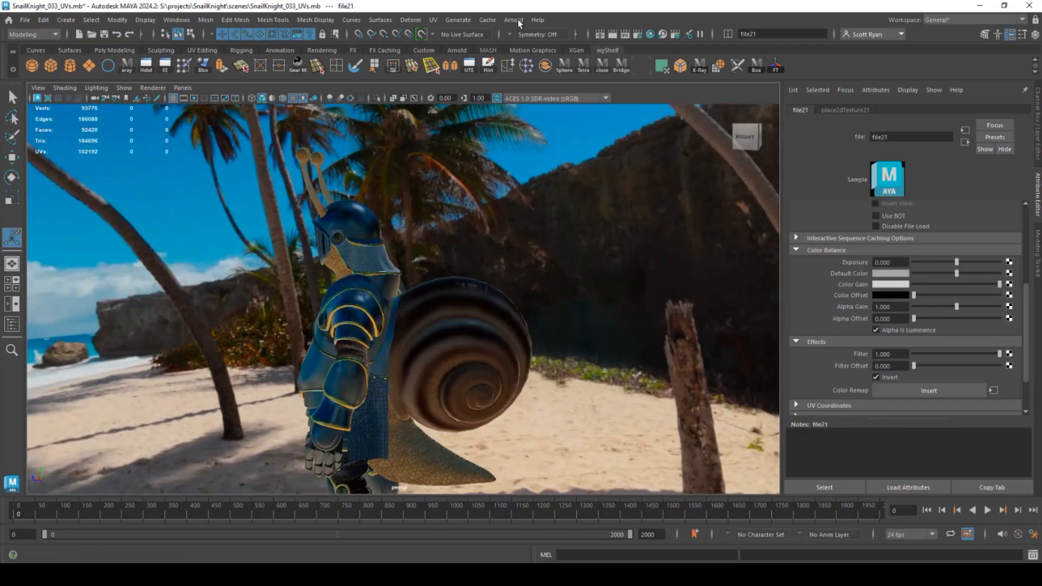
- Render the current view in Arnold, then frame a low camera behind the snail's head with the render boundary shown
left_click(513, 20)
left_click(529, 39)
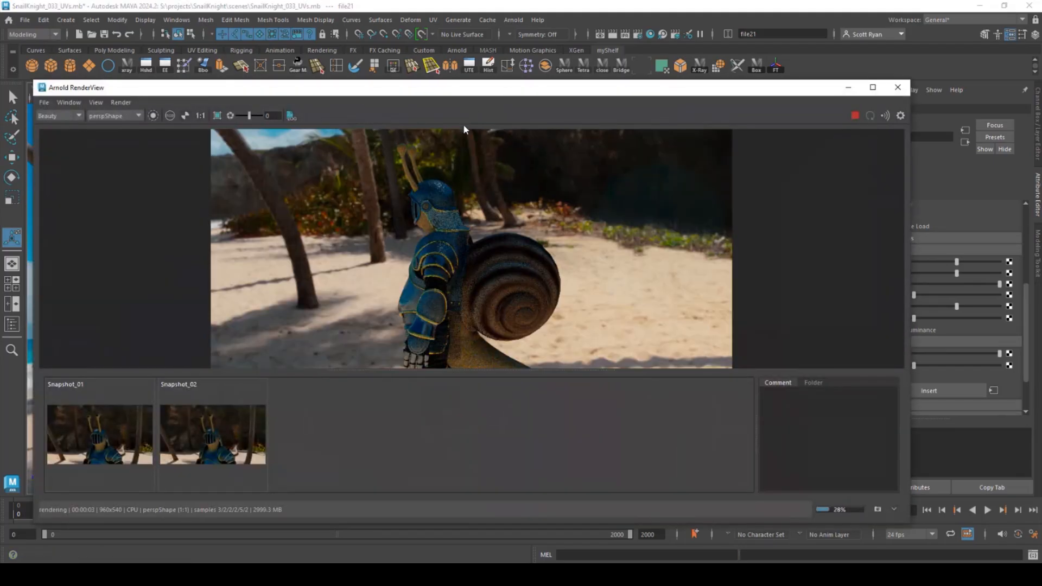
left_click(897, 89)
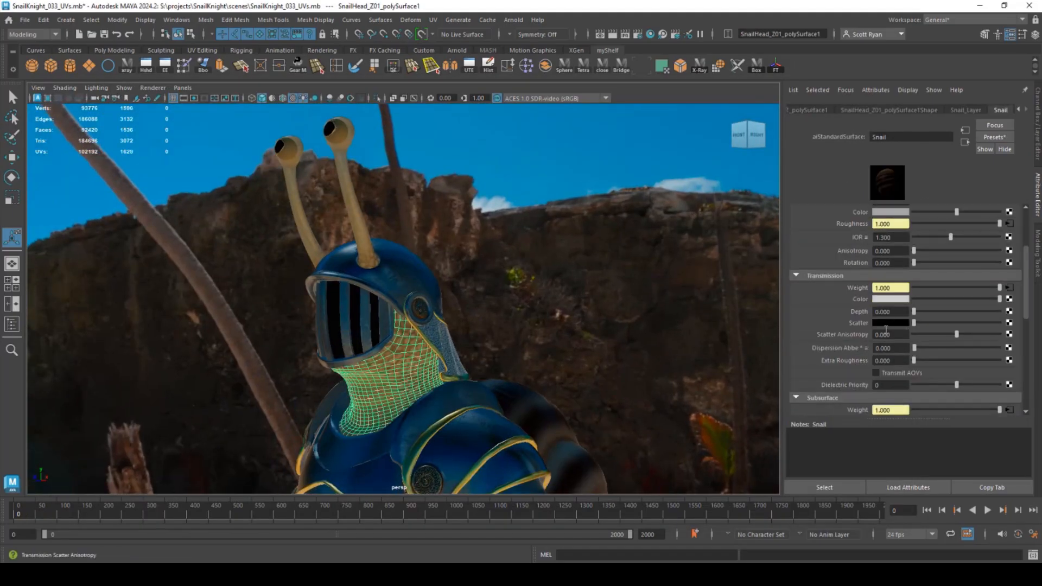
scroll(911, 276, "down", 3)
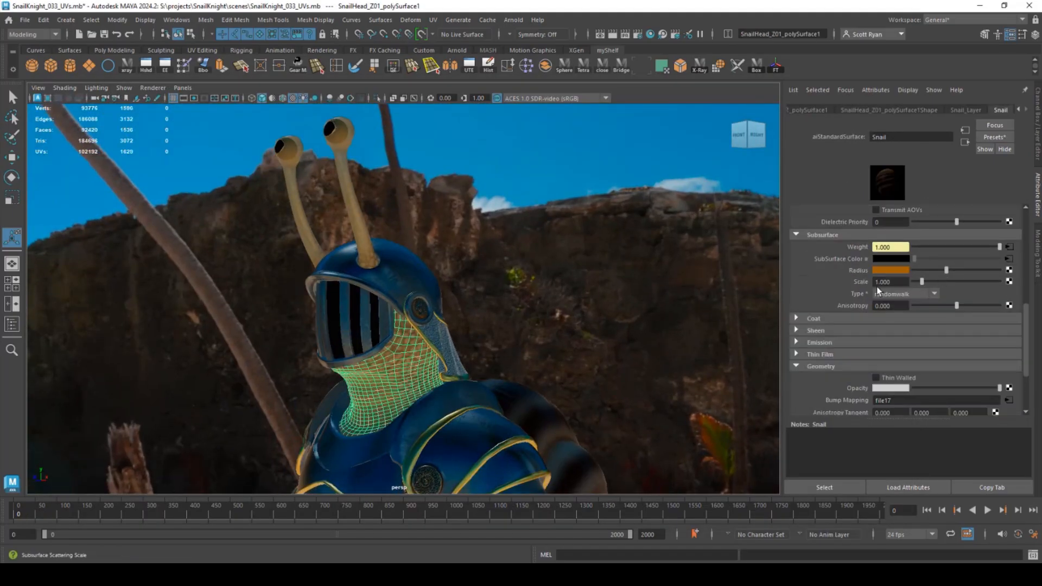
left_click_drag(435, 242, 442, 270, "alt")
right_click_drag(441, 270, 528, 249, "alt")
left_click_drag(528, 249, 559, 231, "alt")
left_click(194, 99)
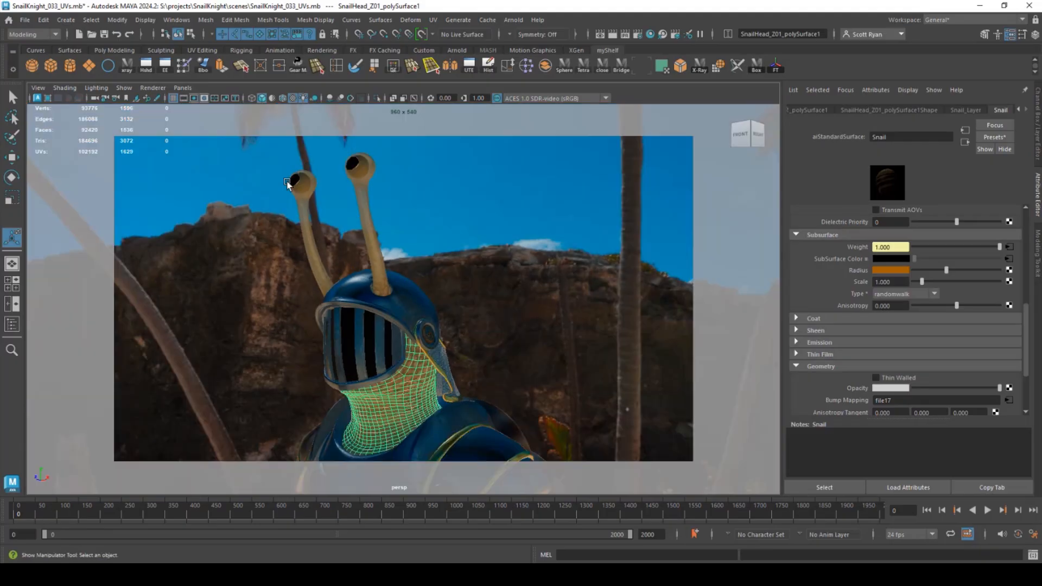
left_click_drag(287, 182, 452, 255, "alt")
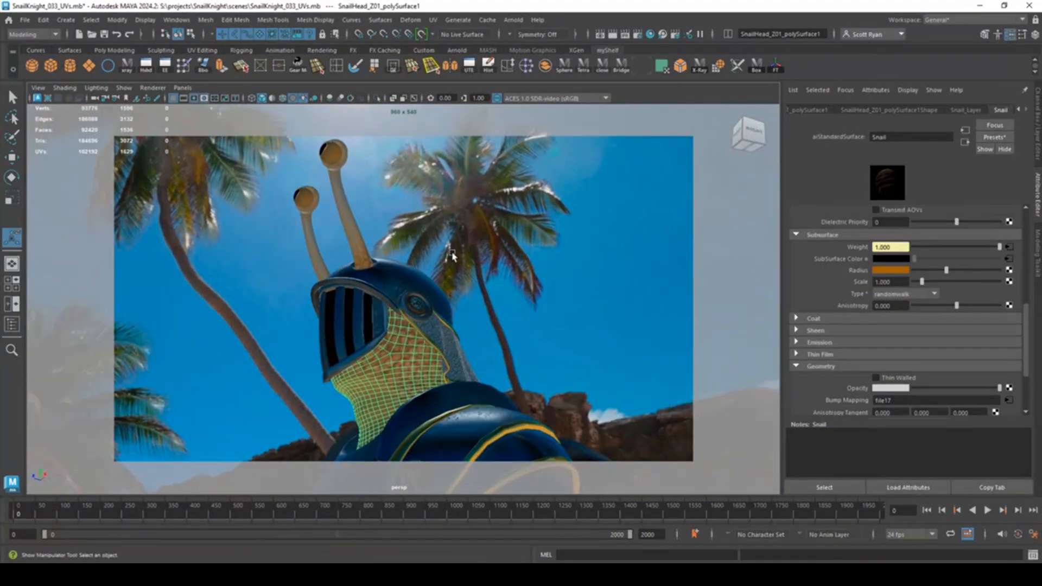
- Render the low angle, store it as Snapshot_03, and raise Subsurface Scale to 4.744
left_click(514, 20)
left_click(521, 43)
left_click_drag(689, 87, 549, 89)
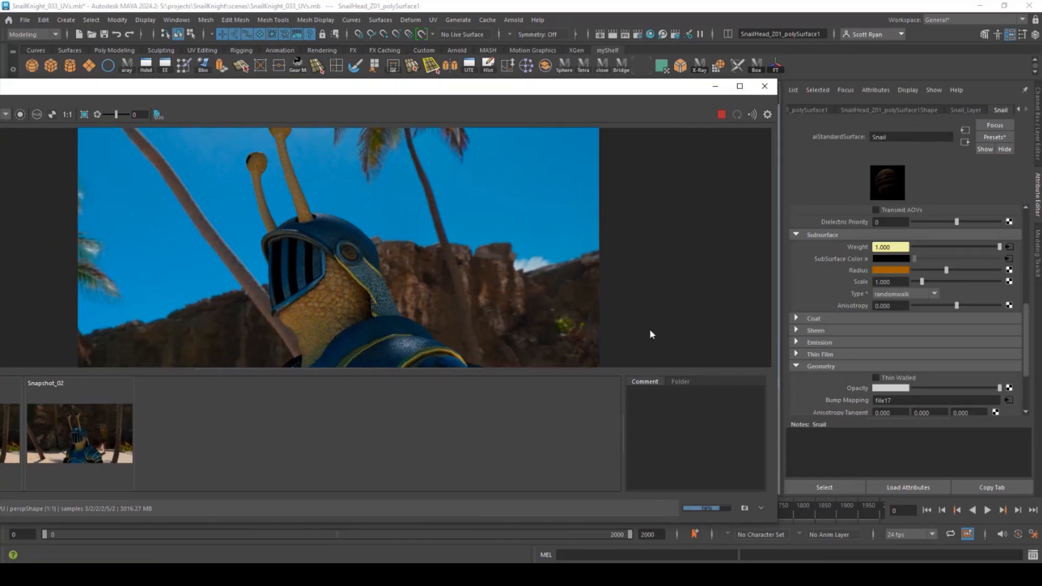
left_click(743, 508)
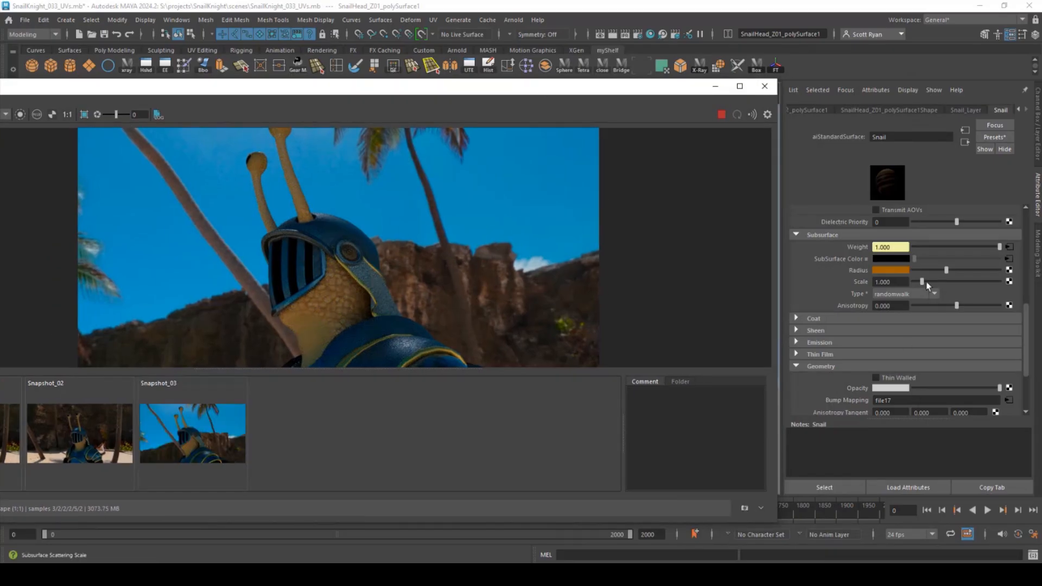
left_click_drag(922, 282, 954, 282)
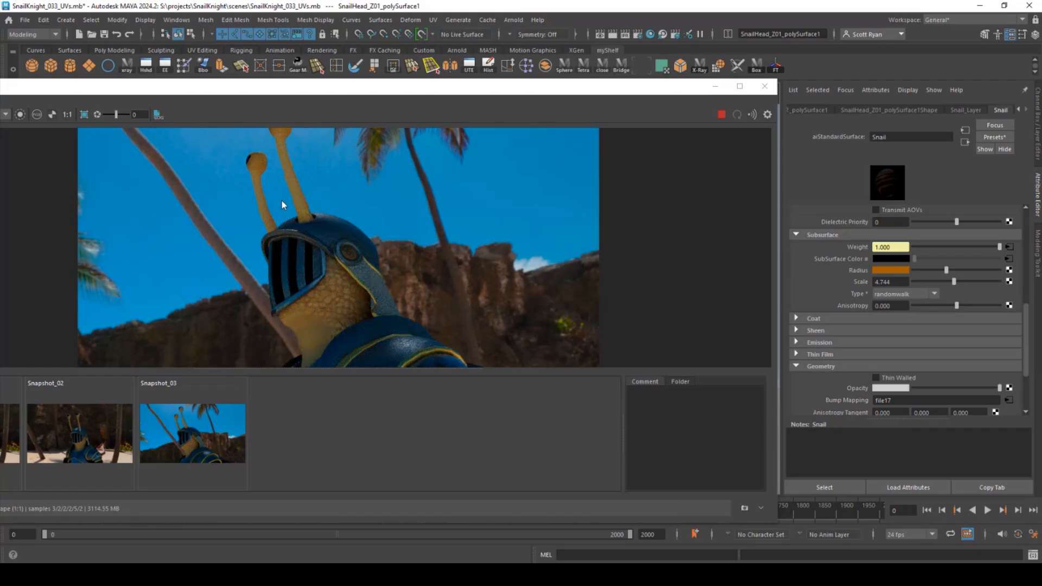
left_click(193, 427)
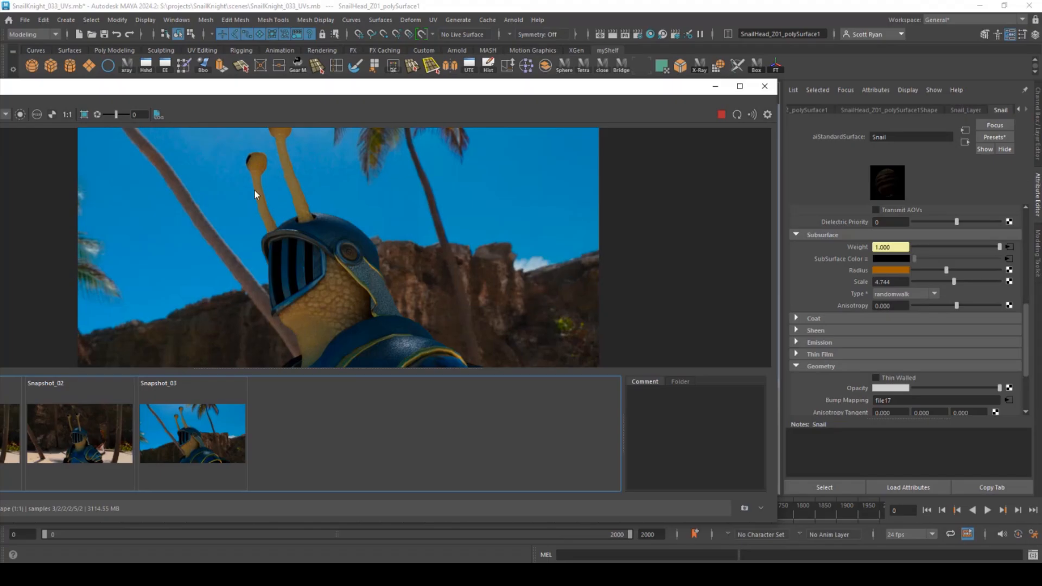
- Switch the Snail subsurface type to randomwalk_v2 and store the resulting render as a snapshot
left_click(204, 429)
left_click(204, 429)
left_click_drag(676, 89, 459, 153)
scroll(902, 307, "up", 3)
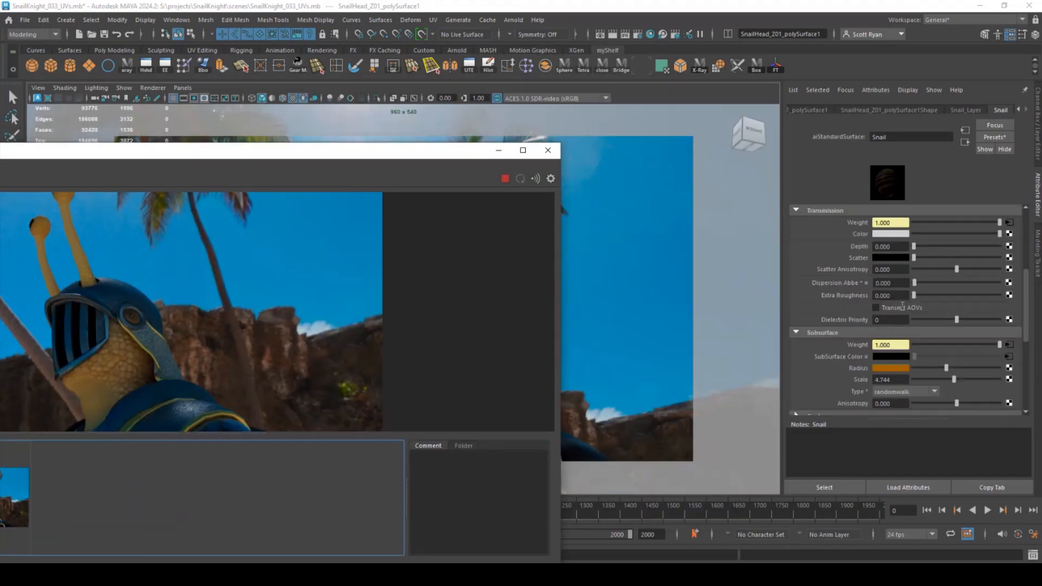
scroll(903, 308, "down", 3)
left_click(934, 327)
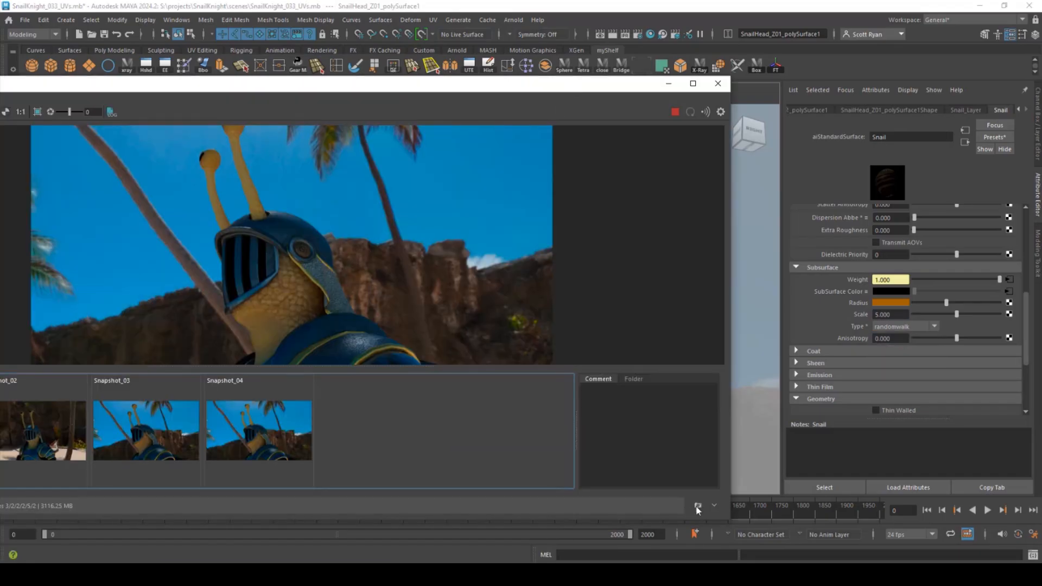
left_click(933, 326)
left_click(900, 360)
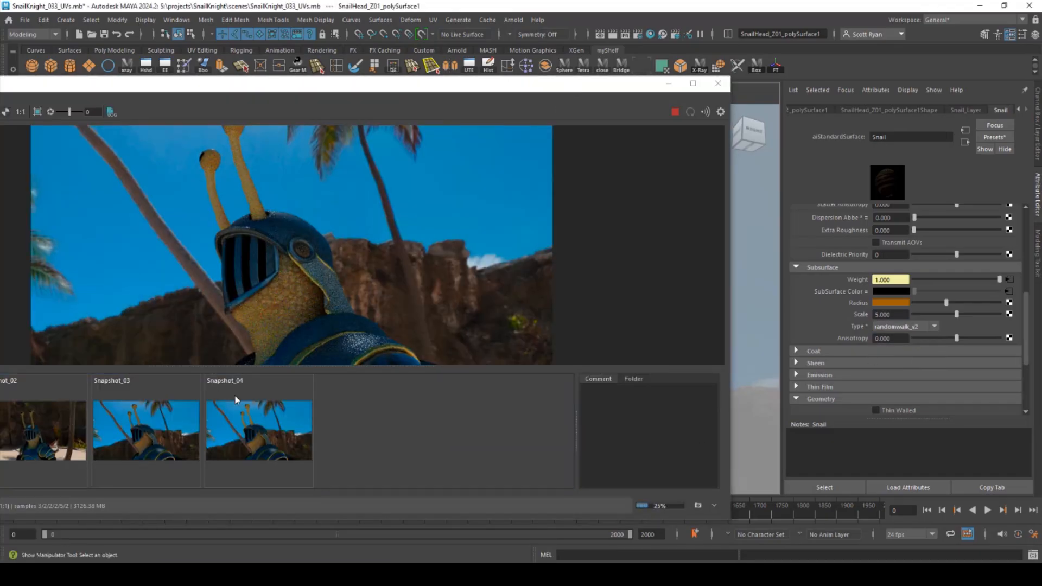
- Toggle Snapshot_04 to compare renders, then close Arnold RenderView
left_click(271, 426)
left_click(269, 426)
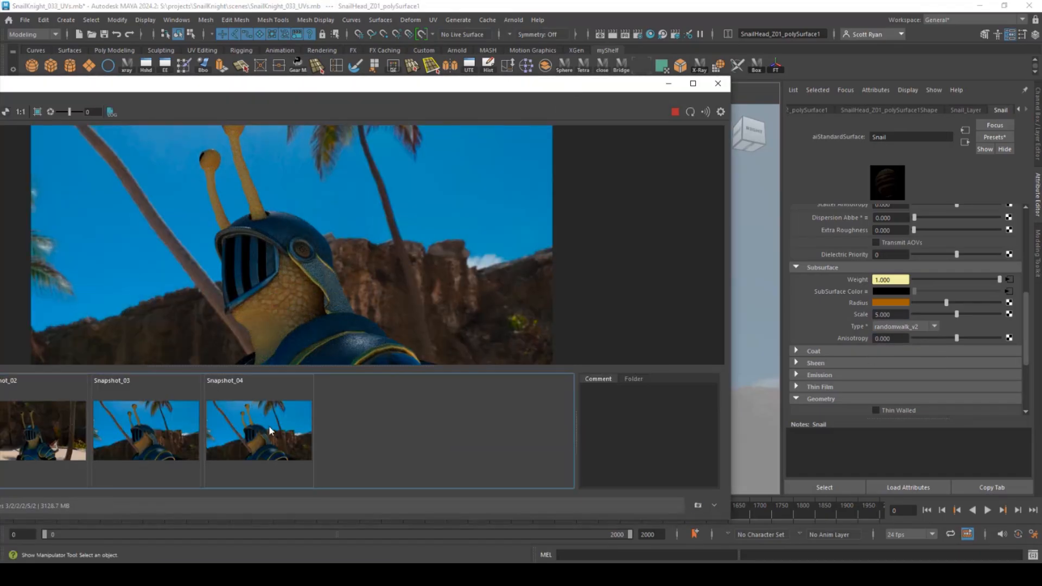
left_click(298, 442)
left_click(296, 441)
left_click(292, 441)
left_click(267, 372)
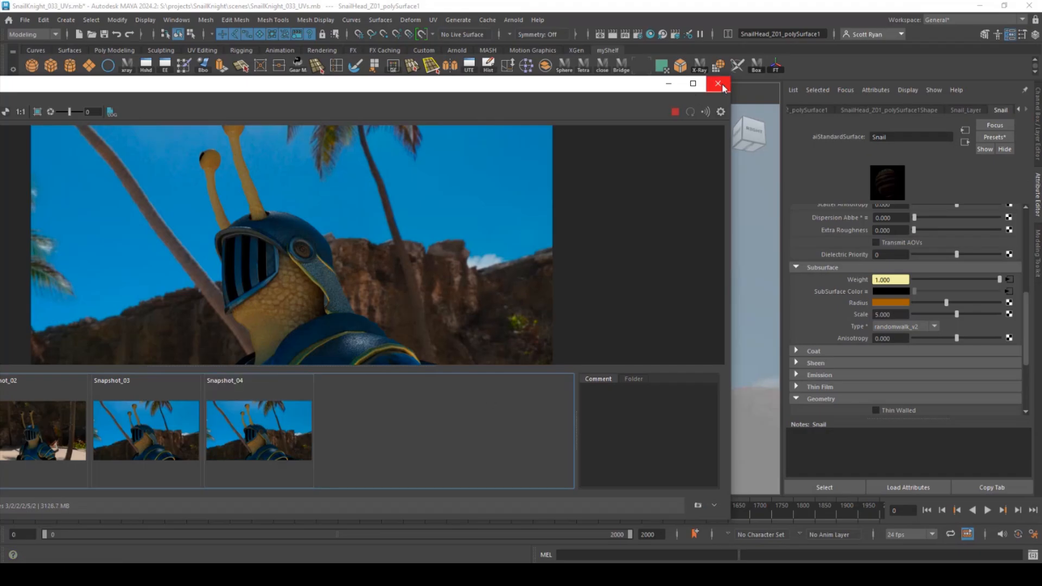
left_click(717, 85)
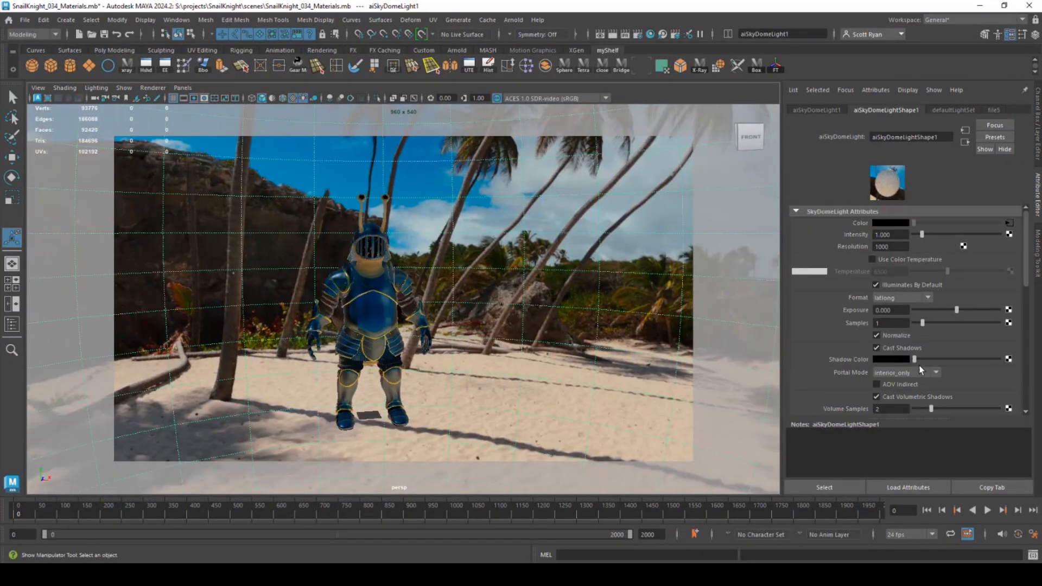
scroll(896, 304, "down", 8)
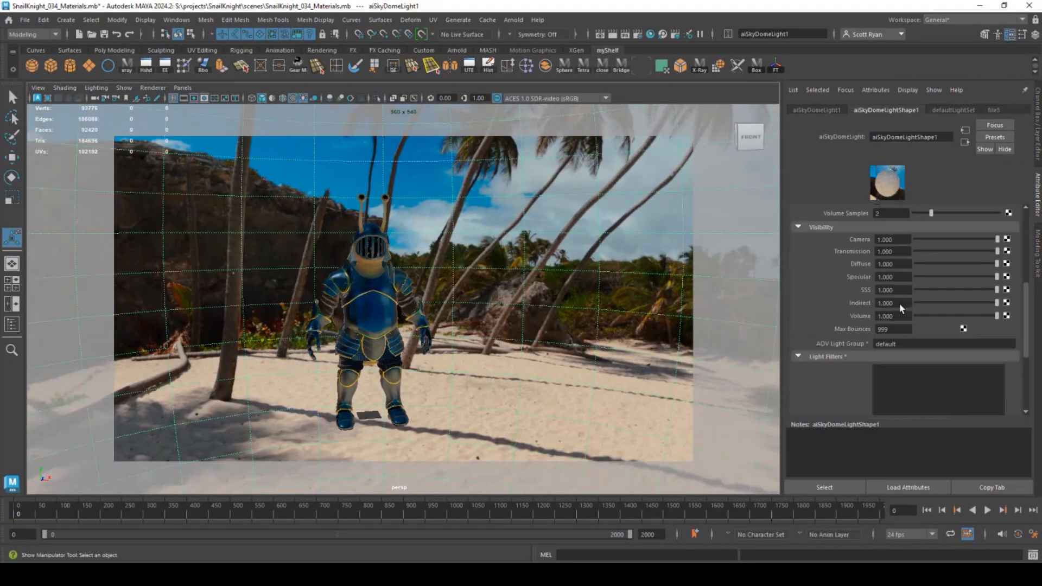
- Create a polygon plane and scale it into a large ground under the knight
left_click(89, 65)
key("r")
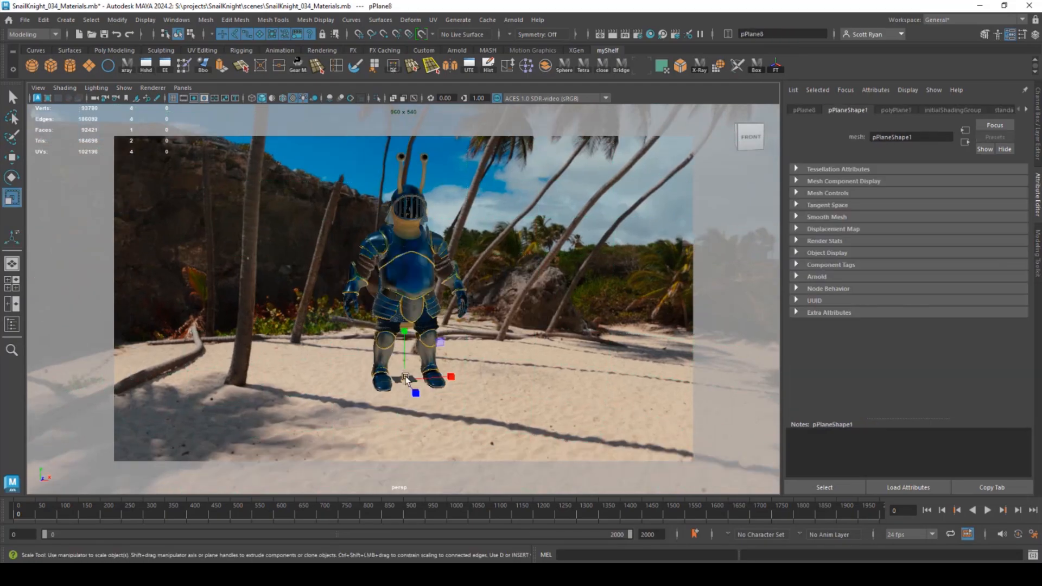
left_click_drag(404, 378, 488, 402)
- Select all of the knight's meshes in the side view and group them into group1
key("space")
key("space")
right_click_drag(521, 359, 253, 317, "alt")
mouse_move(492, 316)
right_mouse_down("alt")
mouse_move(381, 304)
mouse_move(424, 171)
right_mouse_up("alt")
middle_click_drag(423, 170, 493, 321, "alt")
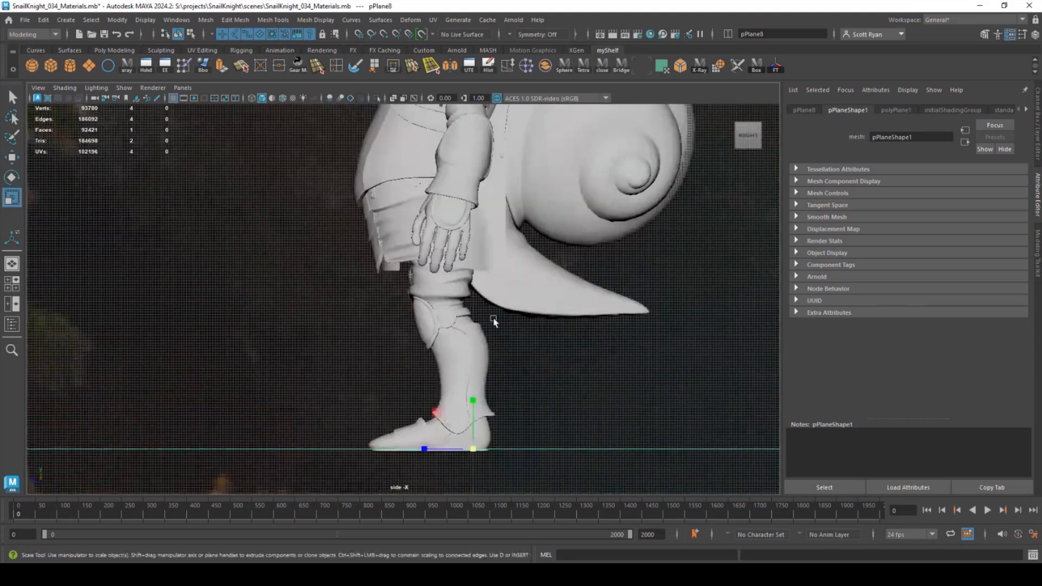
right_click_drag(493, 321, 458, 216, "alt")
middle_click_drag(458, 216, 458, 288, "alt")
mouse_move(360, 109)
left_mouse_down()
mouse_move(583, 456)
mouse_move(611, 473)
left_mouse_up()
key("ctrl+g")
- Grid-snap group1 so its sole meets the ground, then freeze its transformations
right_click_drag(458, 370, 497, 387, "alt")
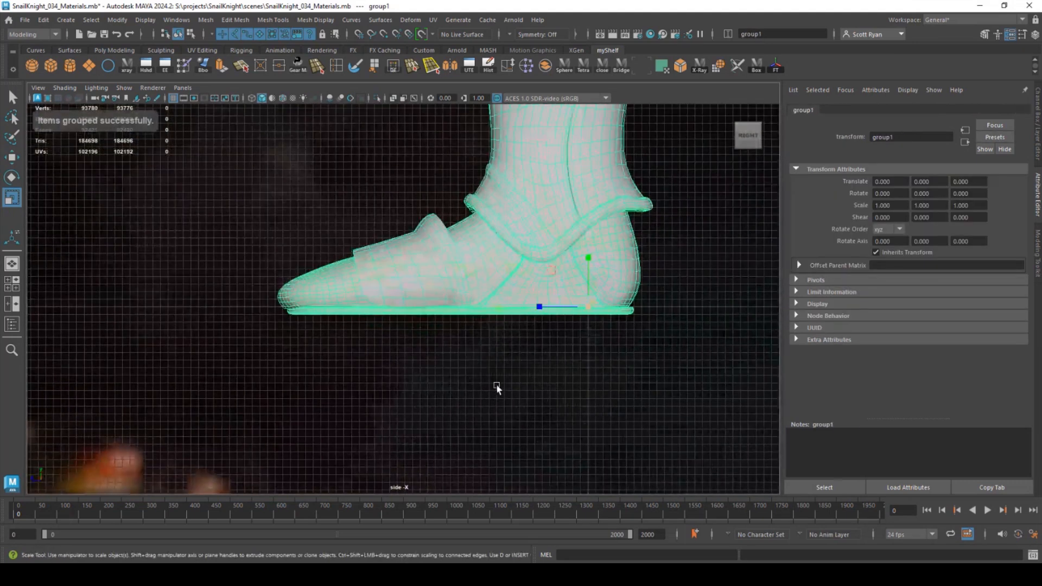
key("w")
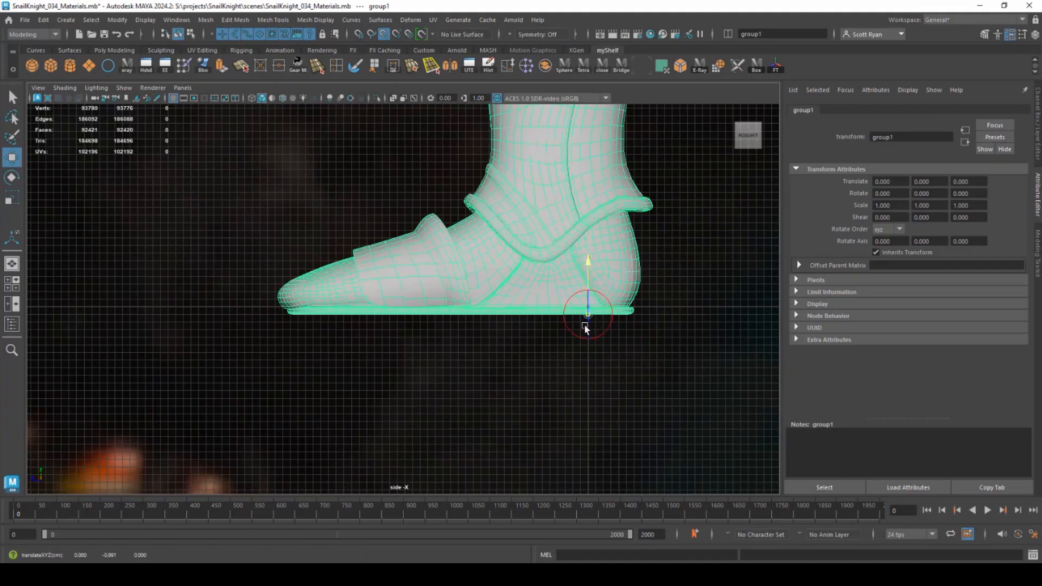
key("x")
left_click_drag(589, 302, 588, 304)
key("space")
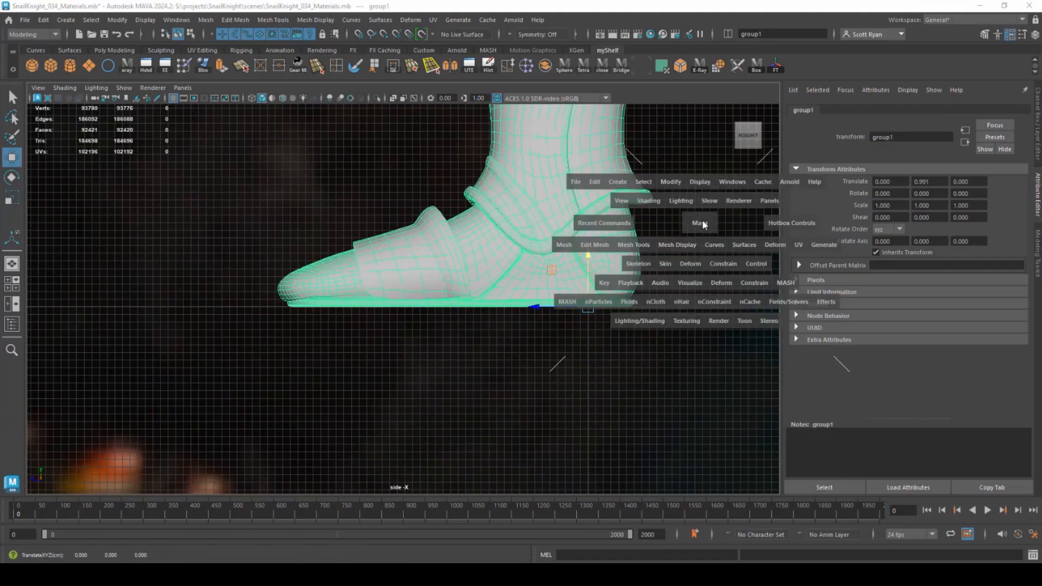
left_click_drag(703, 225, 703, 193)
middle_click_drag(488, 270, 515, 317, "alt")
left_click(116, 20)
left_click(149, 74)
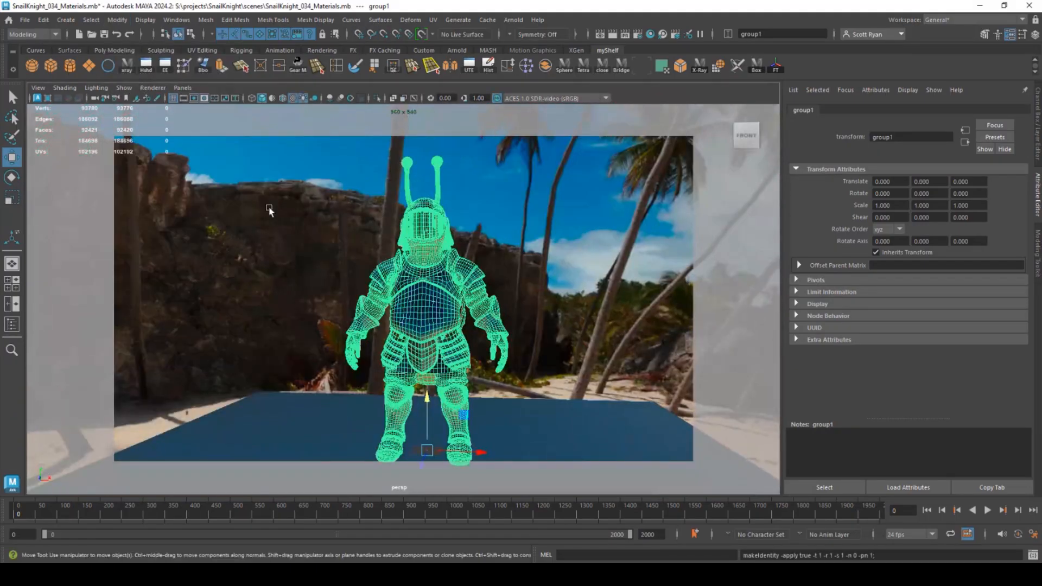
- Assign a new aiShadowMatte material to the ground plane
left_click_drag(313, 243, 372, 262, "alt")
middle_click_drag(466, 368, 497, 360, "alt")
left_click(470, 396)
right_click_drag(507, 376, 511, 528)
left_click(559, 236)
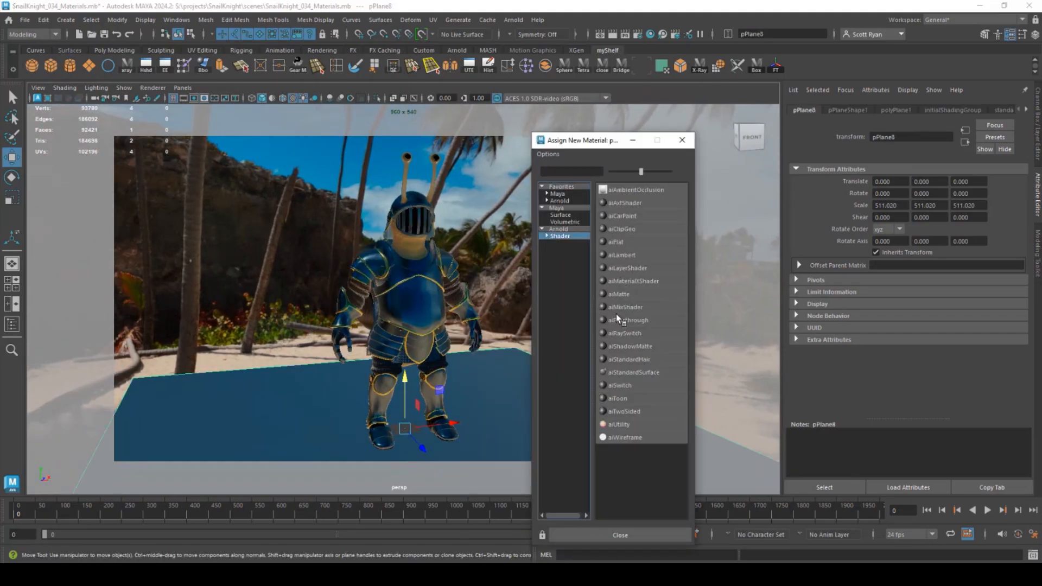
left_click(619, 345)
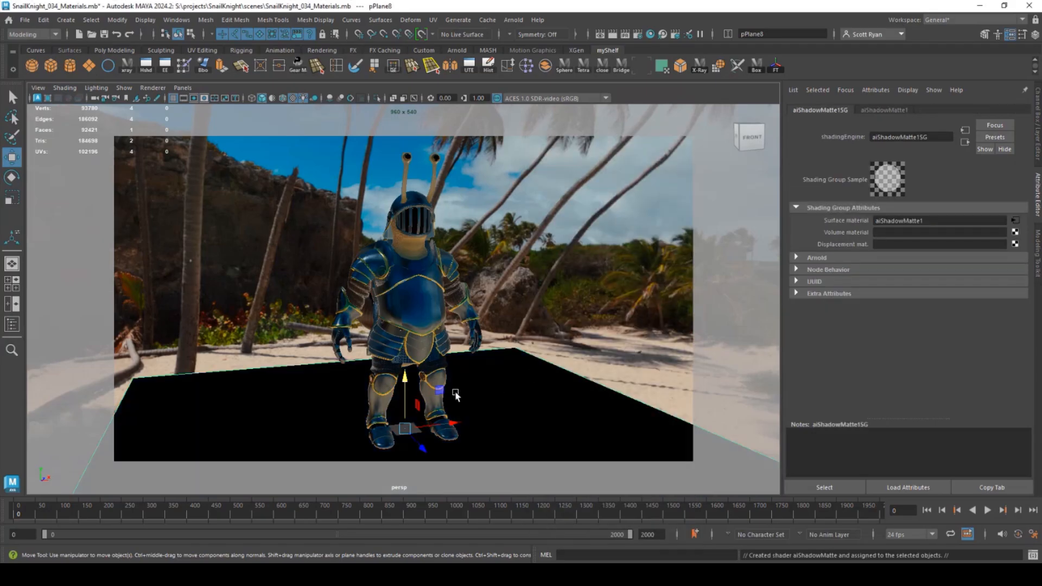
key("r")
left_click_drag(406, 426, 496, 301, "alt")
middle_click_drag(480, 290, 472, 288, "alt")
- In Render Settings' Common tab, set the resolution preset to 640x480
left_click(637, 34)
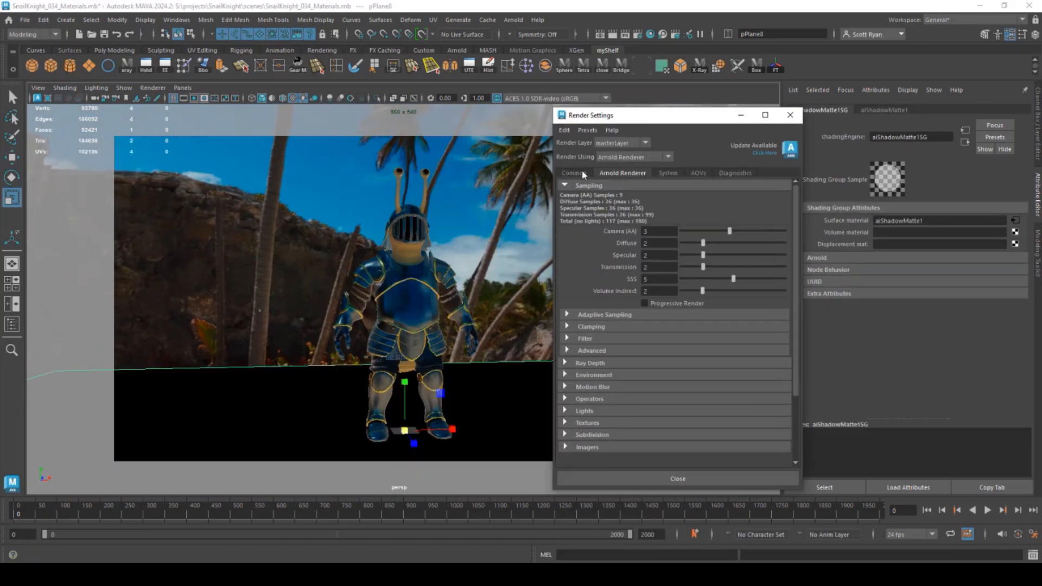
left_click(581, 173)
scroll(657, 347, "down", 4)
left_click(686, 450)
scroll(684, 515, "down", 3)
left_click(667, 536)
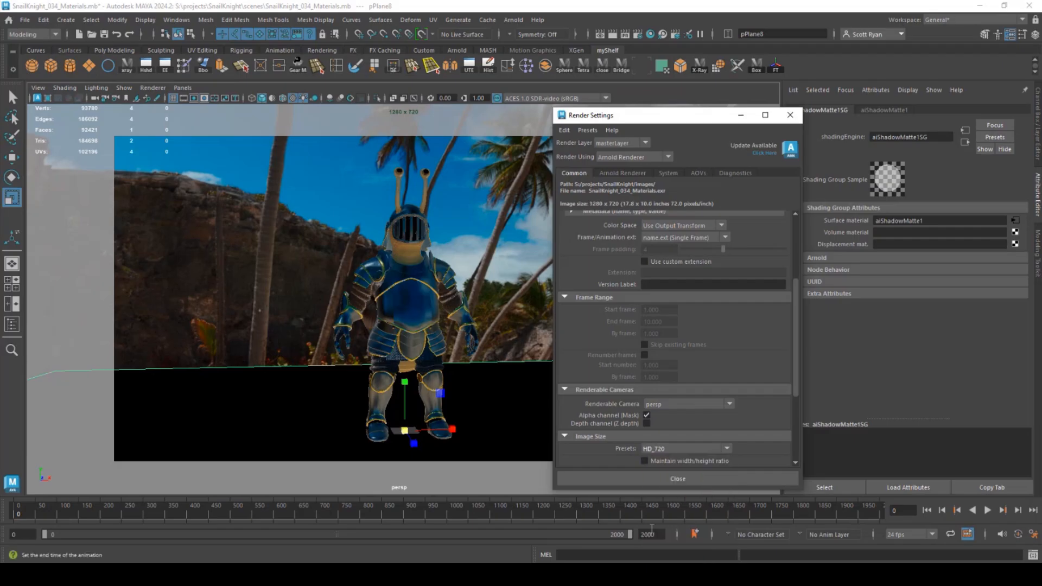
left_click(686, 449)
scroll(665, 499, "up", 2)
left_click(660, 466)
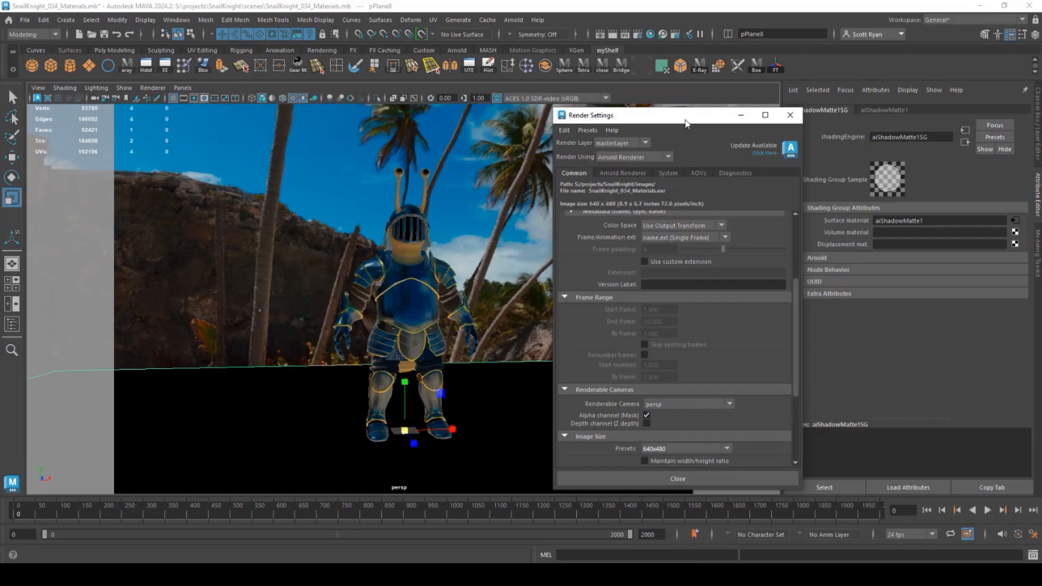
- Change the image height to 640 for a 480 × 640 portrait frame
left_click_drag(685, 119, 919, 318)
left_click_drag(780, 239, 615, 247)
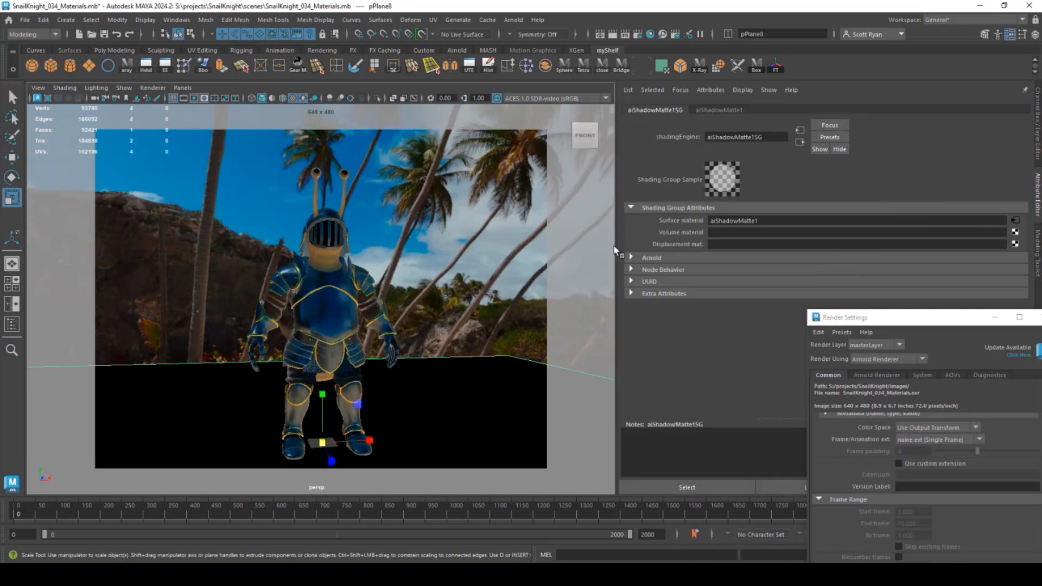
scroll(432, 297, "up", 5)
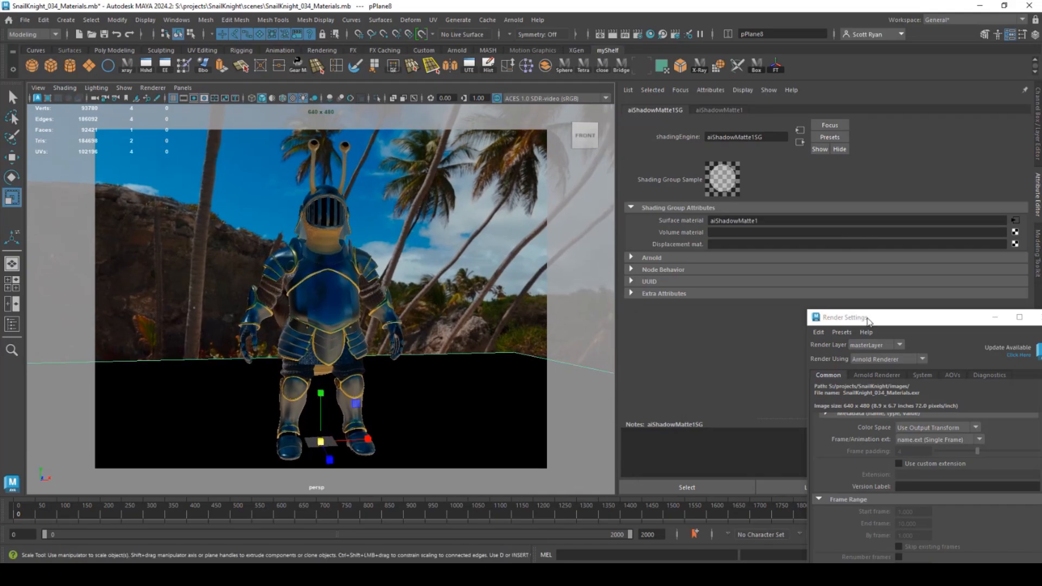
left_click_drag(869, 320, 717, 124)
scroll(775, 335, "down", 4)
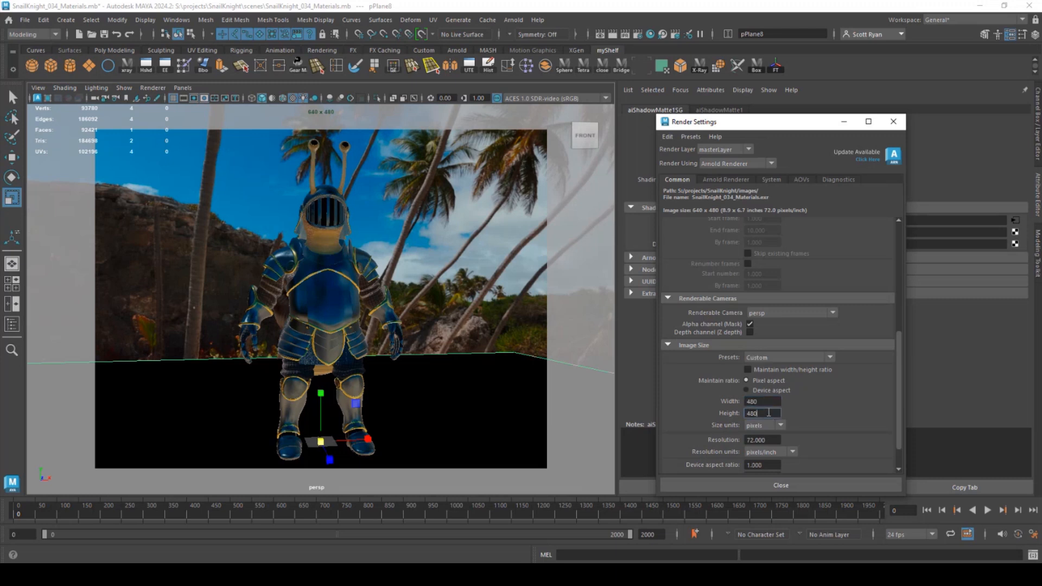
type("640")
key("Return")
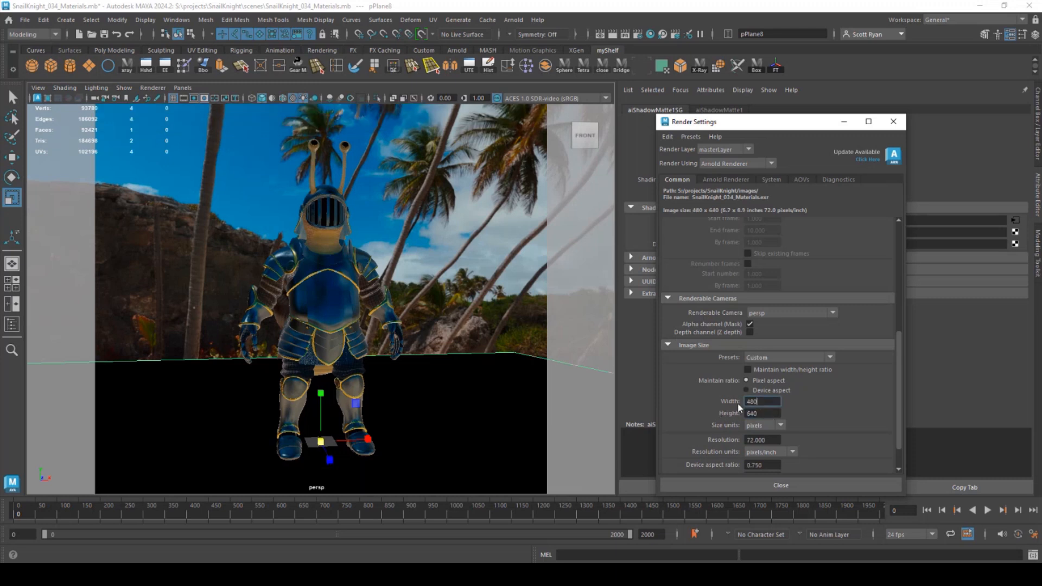
- Narrow the viewport and frame the knight in portrait in the perspective view
left_click_drag(797, 124, 929, 254)
right_click_drag(385, 251, 490, 257, "alt")
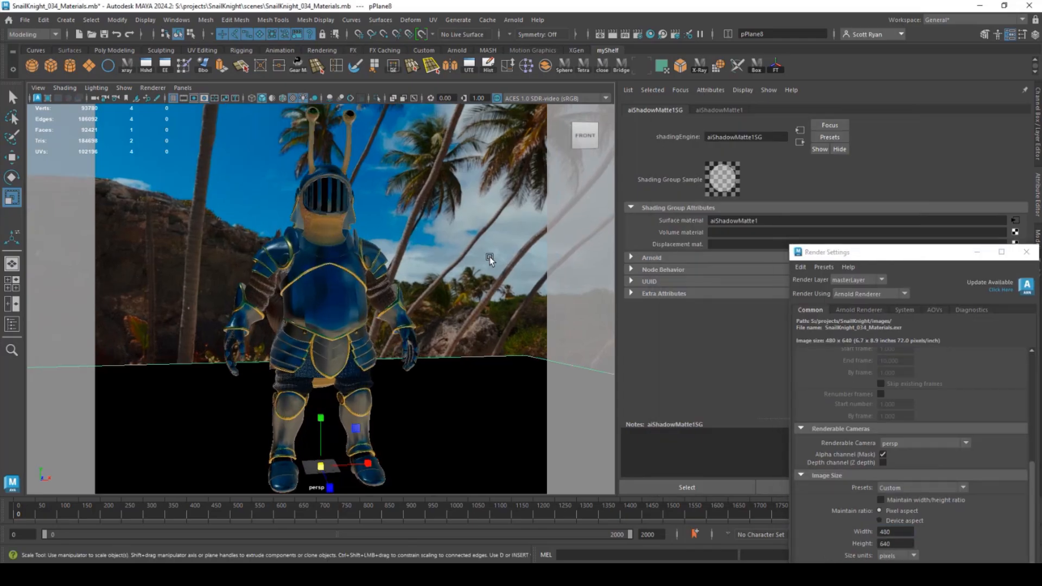
left_click_drag(616, 234, 389, 233)
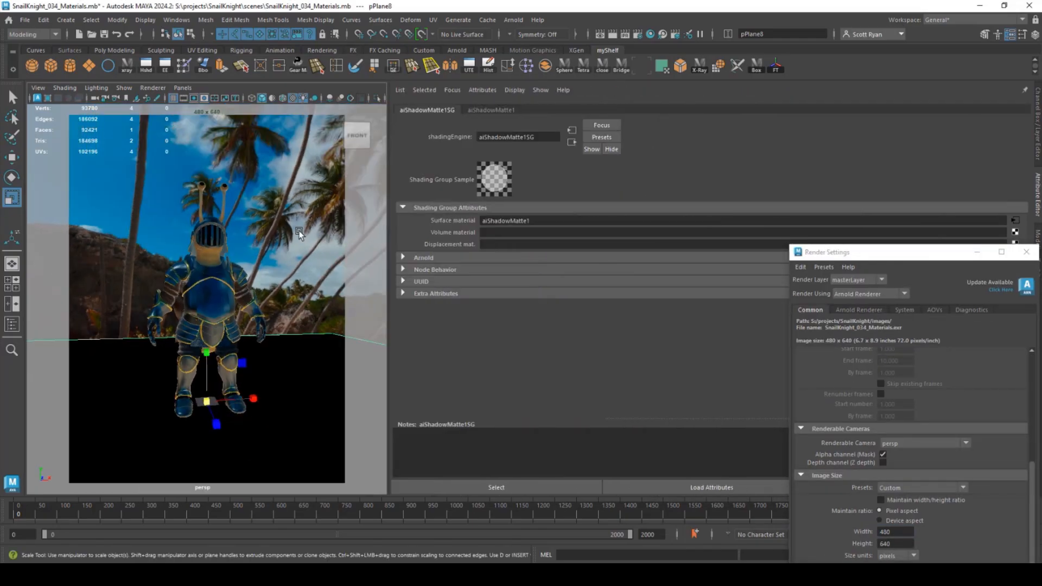
mouse_move(299, 234)
right_mouse_down("alt")
mouse_move(291, 249)
mouse_move(299, 242)
mouse_move(286, 223)
right_mouse_up("alt")
left_click_drag(286, 223, 242, 229, "alt")
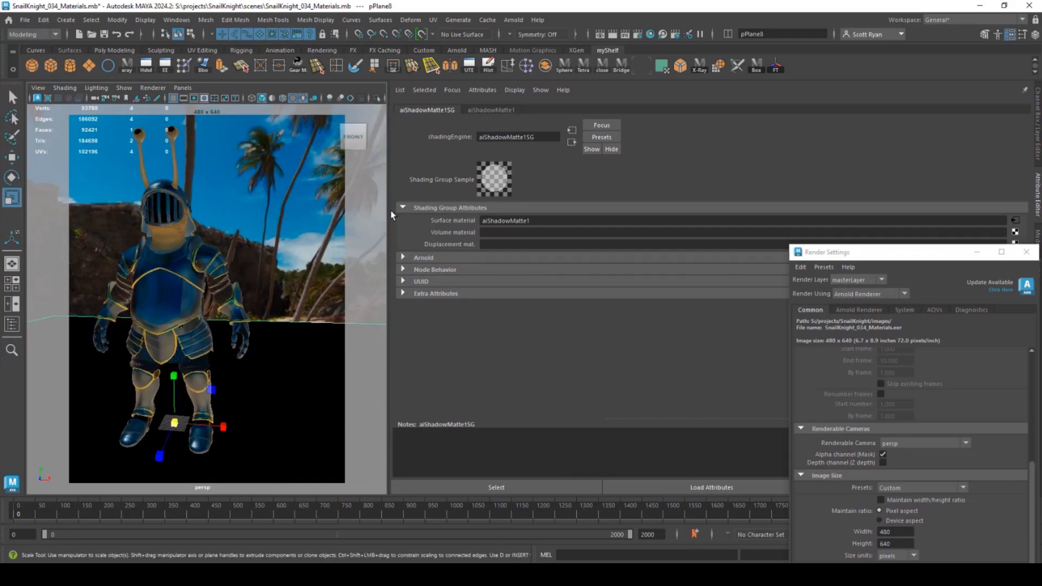
- Render the knight's front view in the Arnold RenderView
left_click(618, 35)
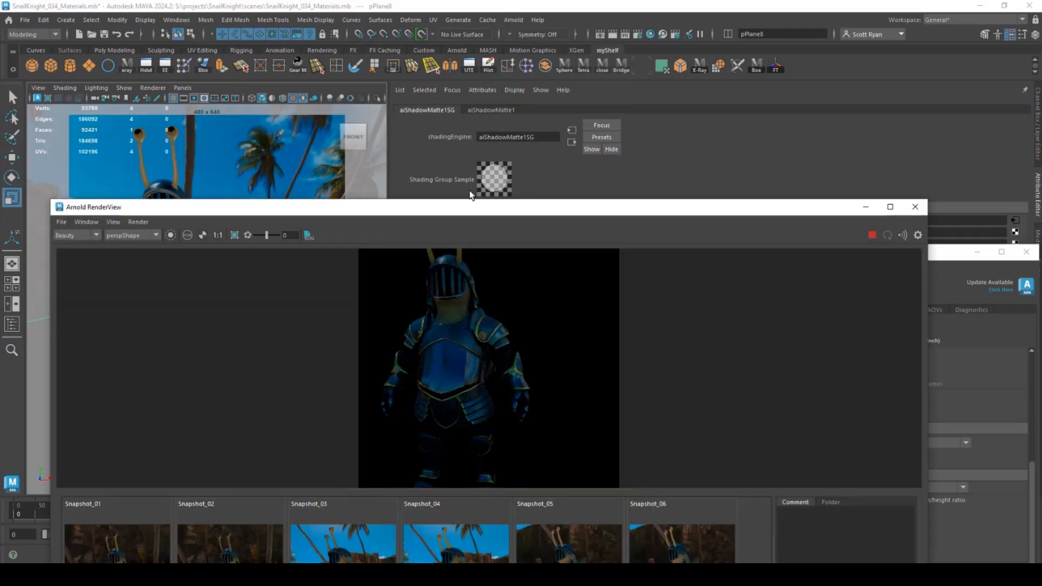
left_click_drag(536, 214, 491, 447)
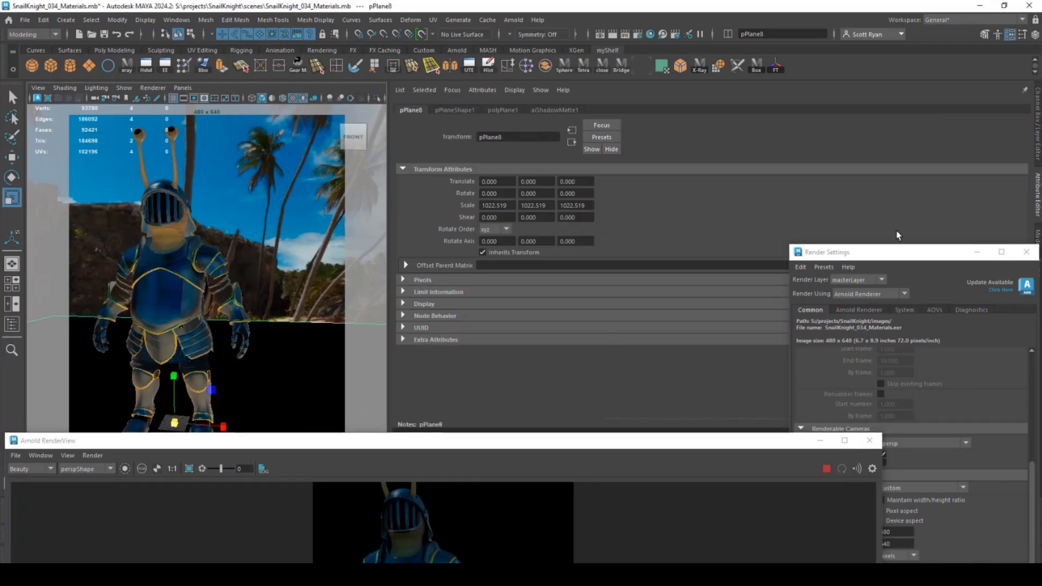
left_click(956, 148)
left_click(454, 110)
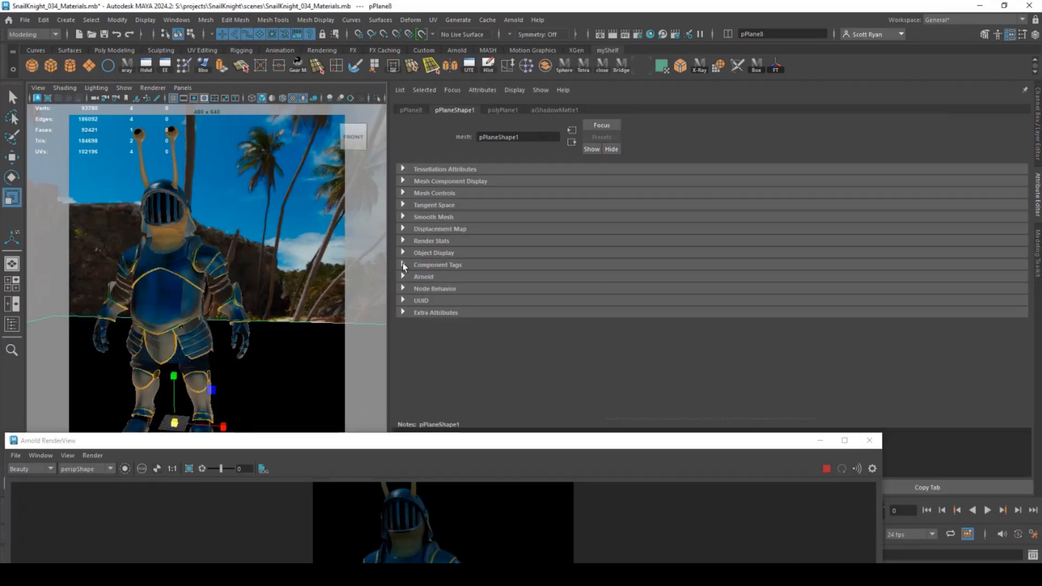
left_click(403, 275)
scroll(413, 276, "down", 2)
left_click(488, 280)
left_click_drag(453, 440, 548, 117)
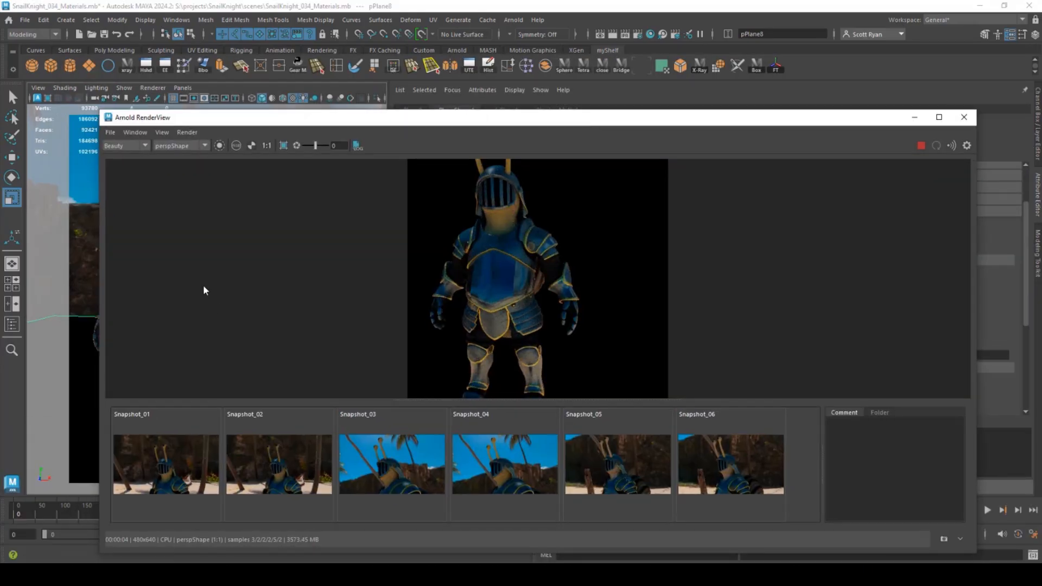
mouse_move(561, 118)
left_mouse_down()
mouse_move(546, 80)
mouse_move(563, 113)
left_mouse_up()
- Save the front view render as SnailKnightTest in the images folder
left_click(112, 129)
left_click(124, 138)
type("SnailKnightTest01.png")
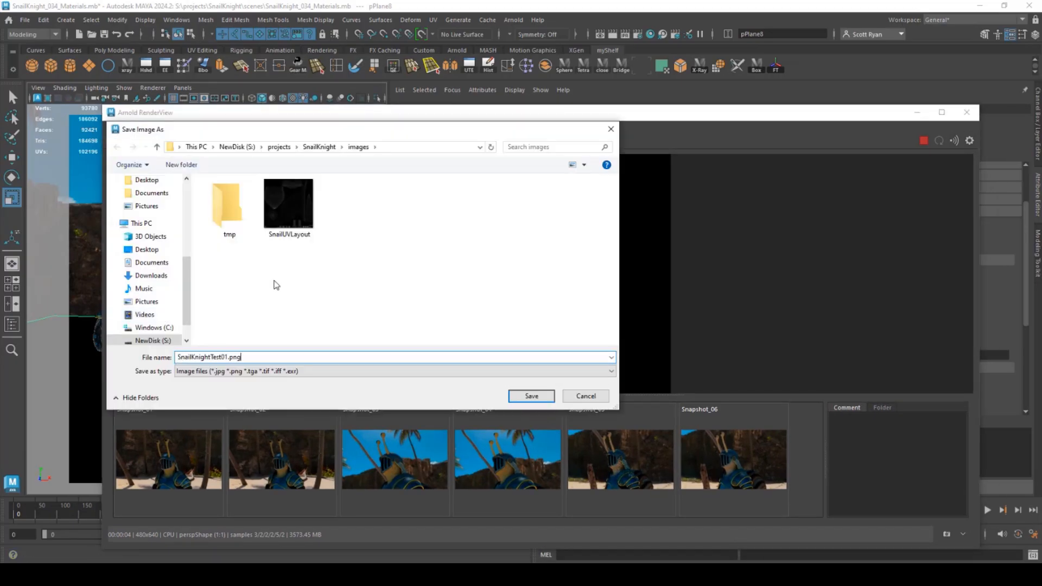
key("Return")
- Orbit to the knight's back and save that render as a numbered SnailKnightTest PNG
left_click_drag(243, 112, 585, 197)
left_click_drag(190, 349, 216, 298, "alt")
scroll(259, 353, "up", 3)
left_click_drag(662, 197, 502, 102)
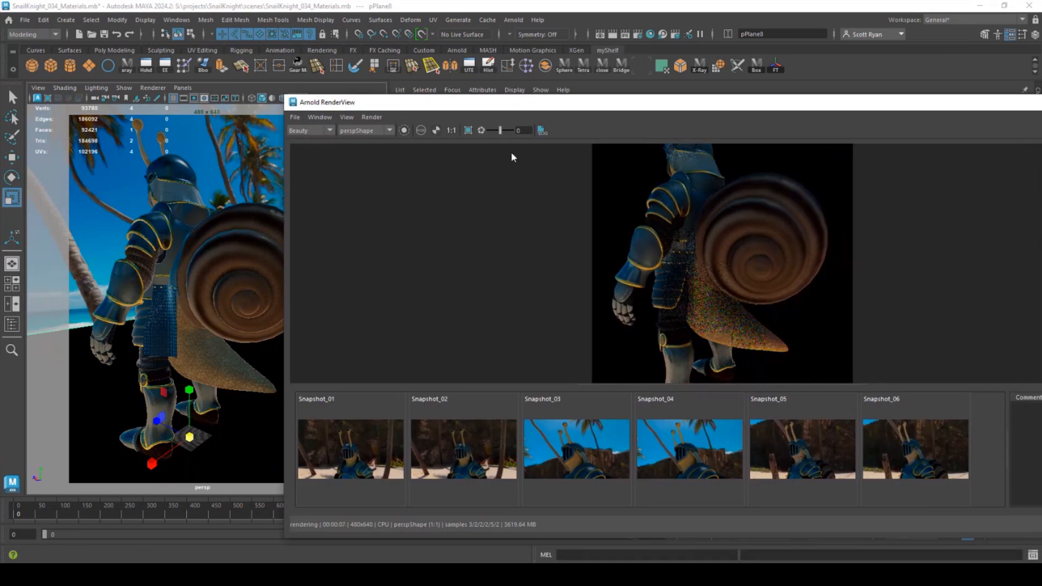
left_click_drag(628, 106, 469, 101)
left_click(136, 113)
left_click(166, 165)
left_click(311, 196)
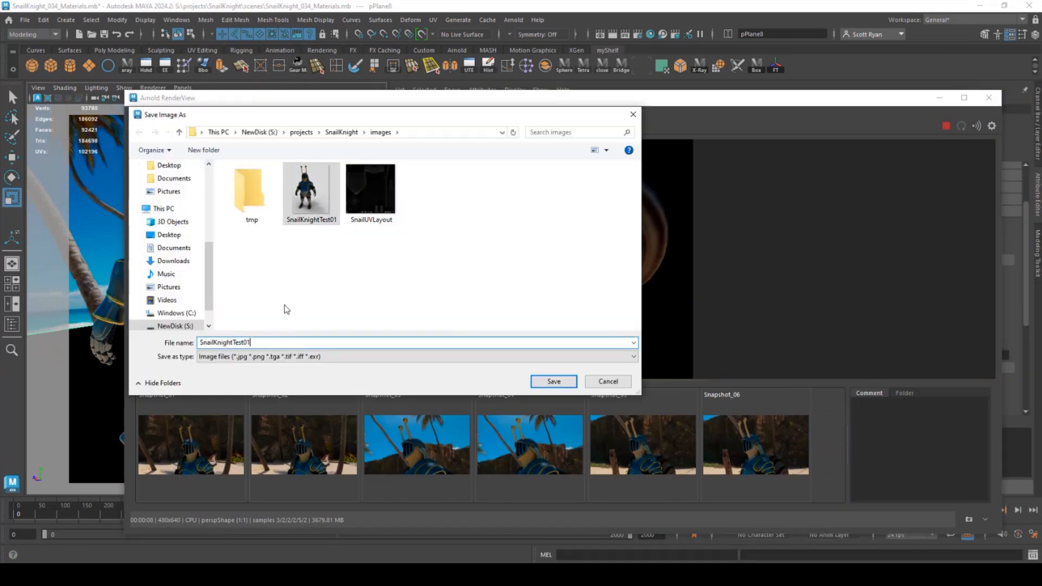
type(".png")
key("Return")
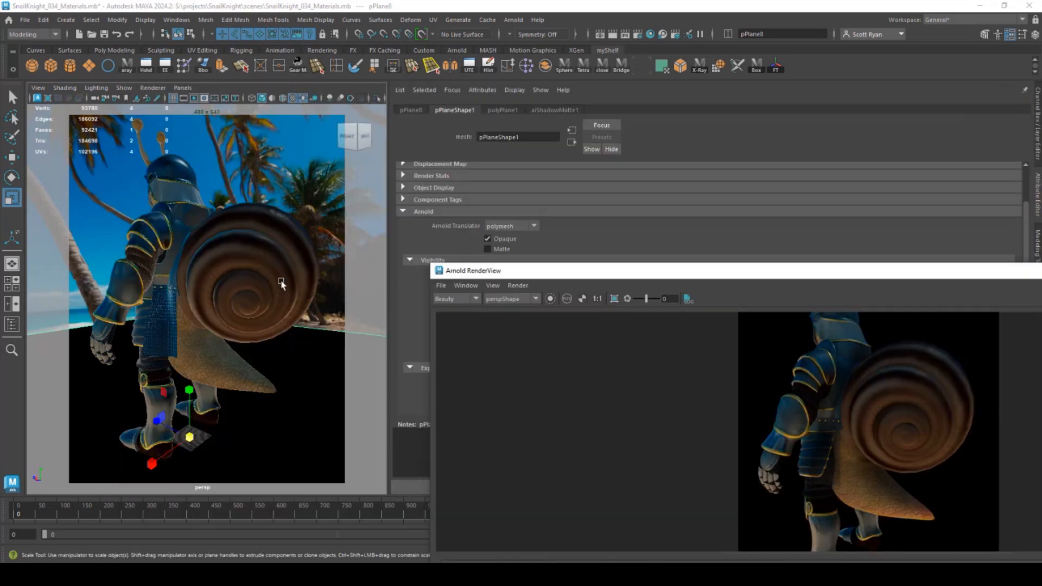
- Orbit to the knight's side and save that render under a numbered SnailKnightTest name
left_click_drag(280, 279, 243, 306, "alt")
left_click_drag(590, 264, 589, 139)
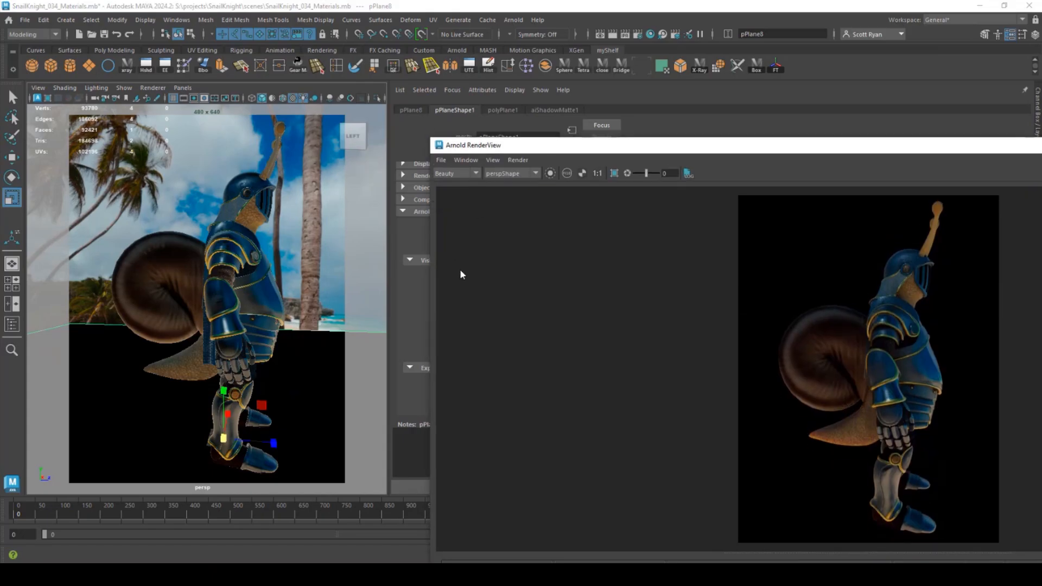
left_click(441, 160)
left_click(447, 171)
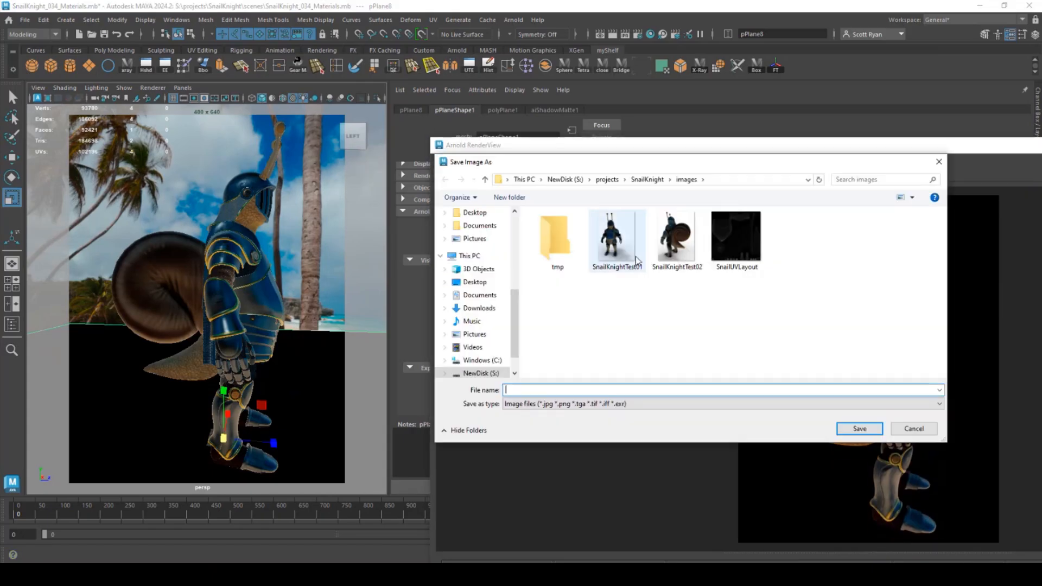
left_click(674, 231)
key("Return")
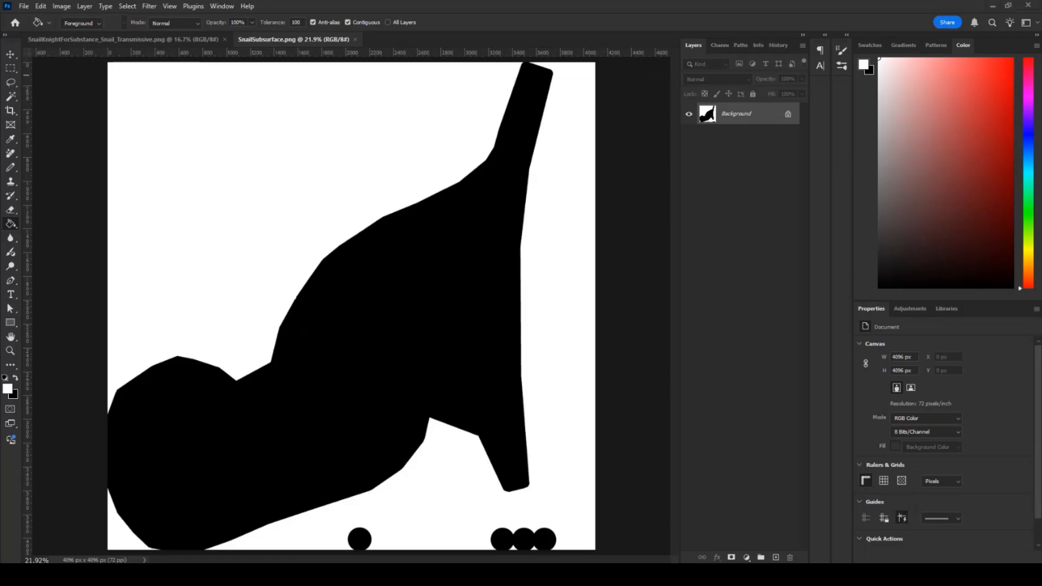
- Open the three knight renders and widen the canvas to 1440 px
left_click_drag(1041, 188, 657, 185)
left_click(62, 8)
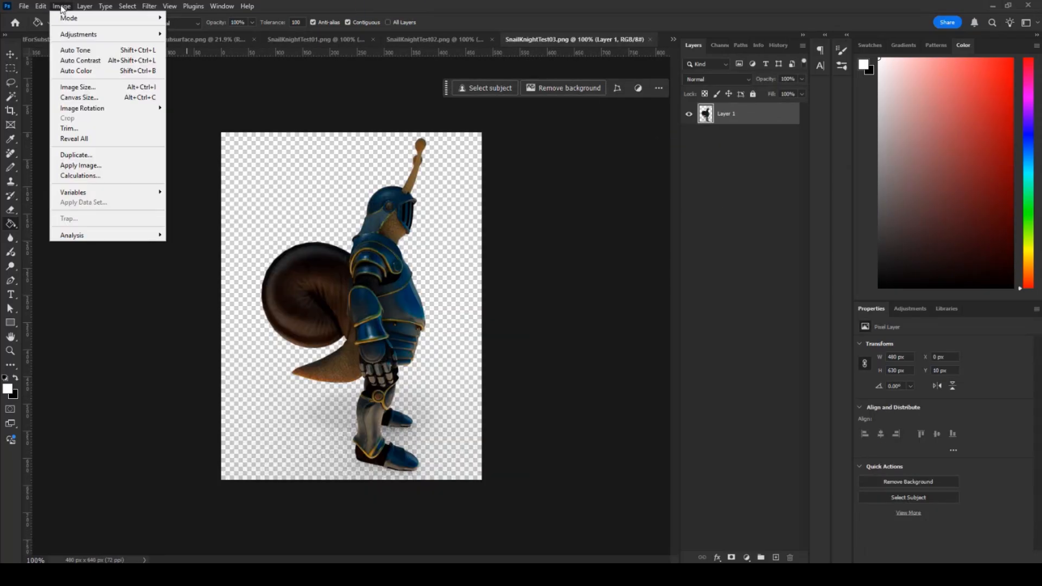
left_click(79, 97)
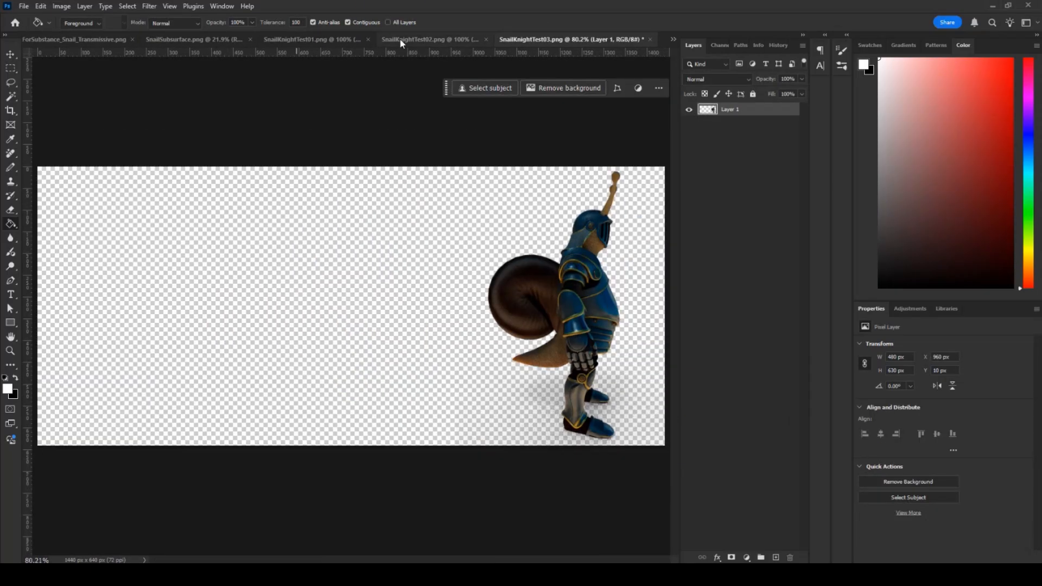
left_click(400, 39)
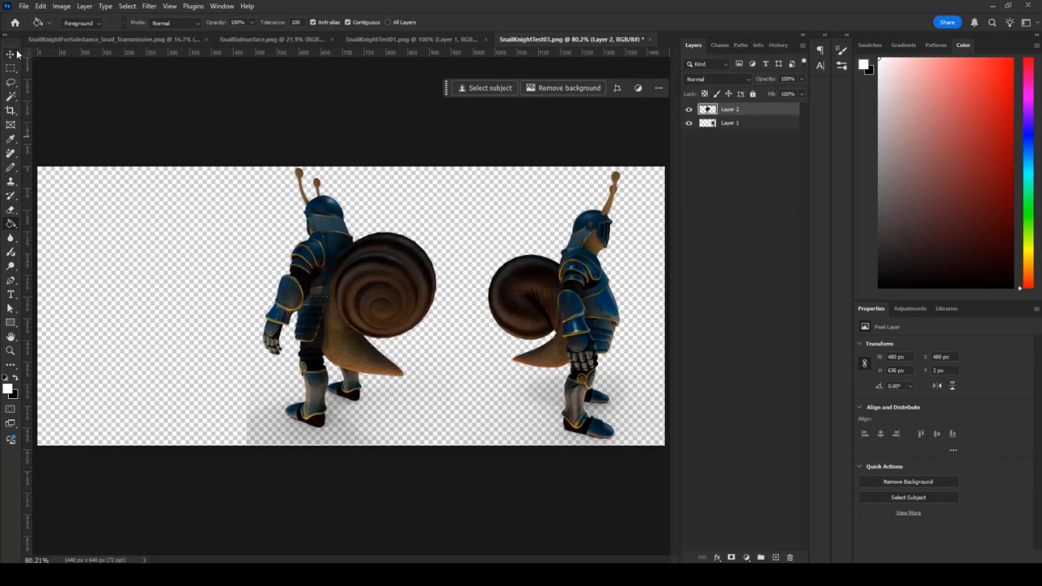
- Place the back view knight at the canvas's left and add a new layer beneath the knights
left_click(10, 54)
left_click_drag(347, 299, 138, 298)
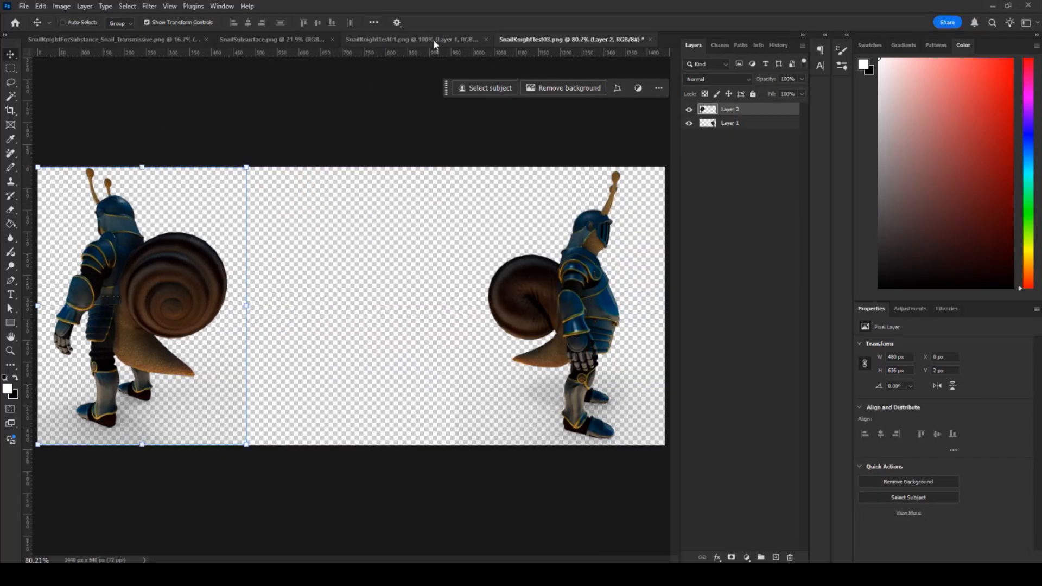
left_click(434, 39)
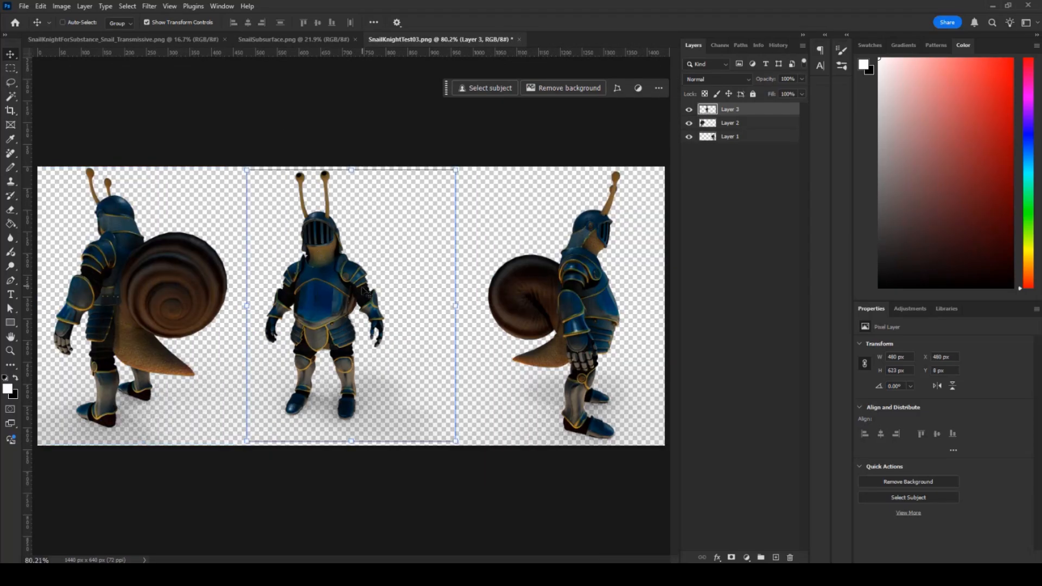
left_click(10, 68)
left_click(776, 558)
left_click_drag(755, 109, 758, 166)
- Shift the front and side knights left so all three stand side by side
left_click(10, 54)
left_click(748, 137)
left_click_drag(631, 228, 589, 228)
left_click(730, 109)
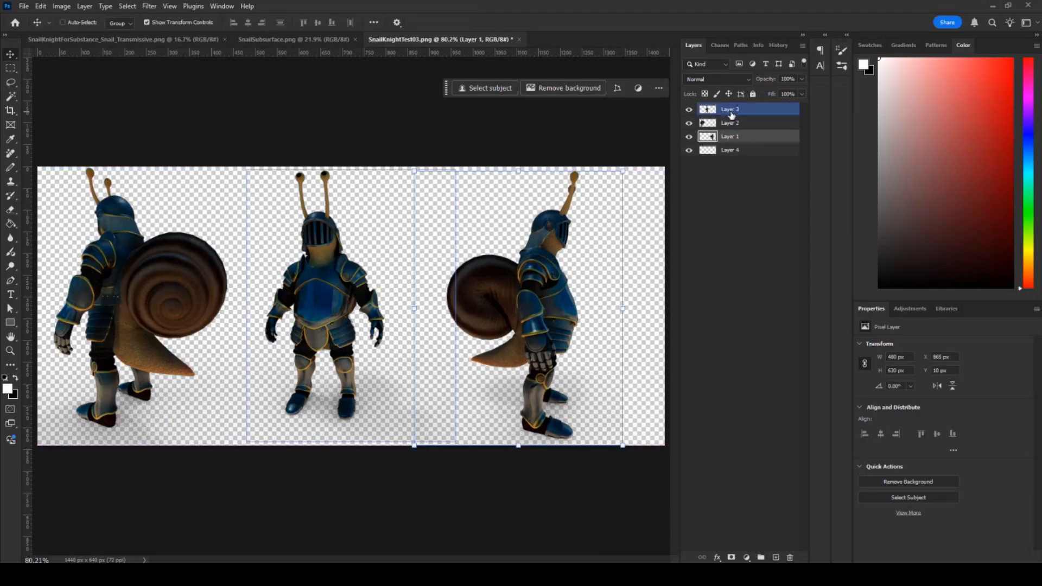
left_click(727, 123, "ctrl")
left_click(727, 123, "ctrl")
left_click(729, 136, "ctrl")
left_click_drag(434, 272, 416, 271)
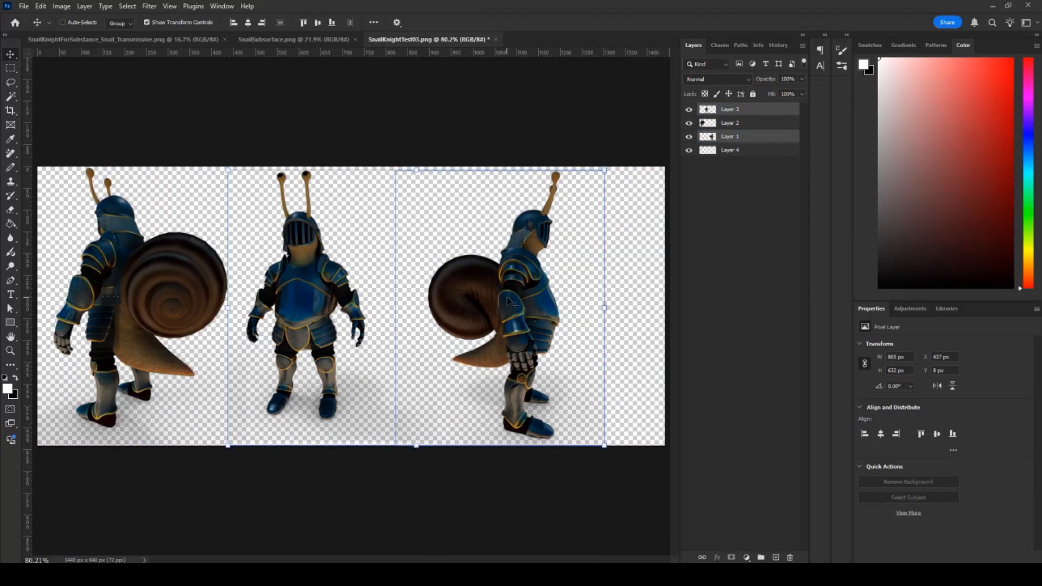
- Crop the canvas to a selected area around the knights
left_click(14, 66)
left_click_drag(597, 472, 36, 89)
left_click(62, 6)
left_click(81, 118)
- Fill Layer 4 with white across the full 1440 px canvas
left_click(730, 152)
key("g")
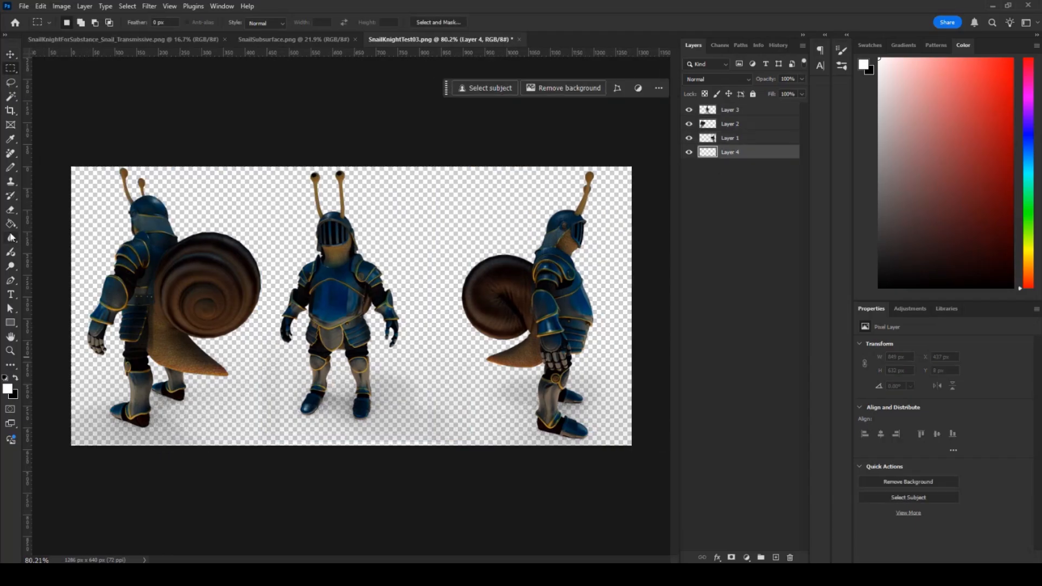
left_click(229, 305)
key("ctrl+z")
key("ctrl+z")
key("ctrl+z")
key("ctrl+z")
key("ctrl+z")
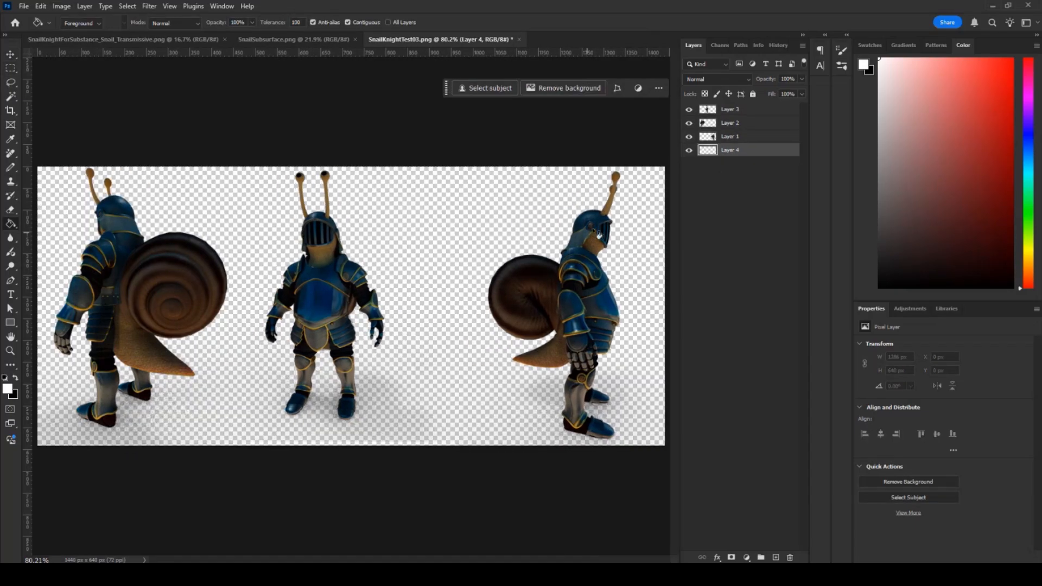
left_click(394, 206)
left_click(727, 110)
- Add a Levels adjustment layer above Layer 3 with midtone gamma 1.43
key("m")
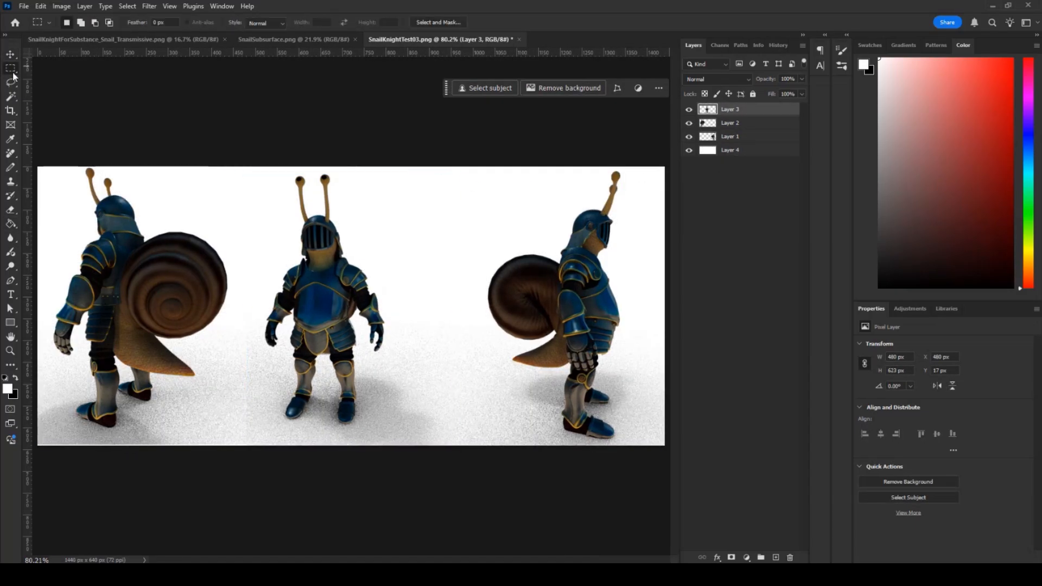
left_click(752, 558)
left_click(765, 415)
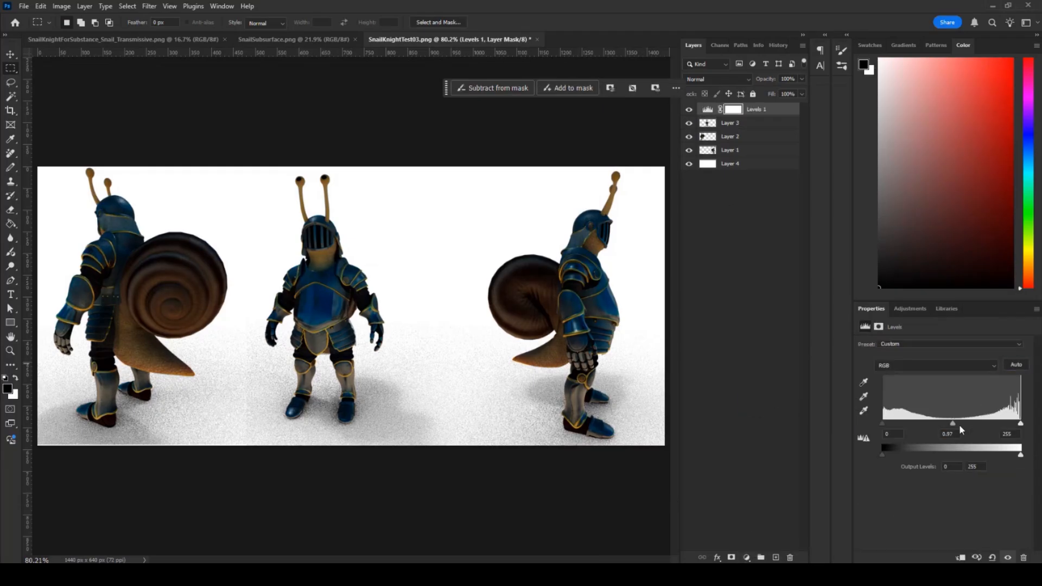
left_click_drag(959, 426, 936, 424)
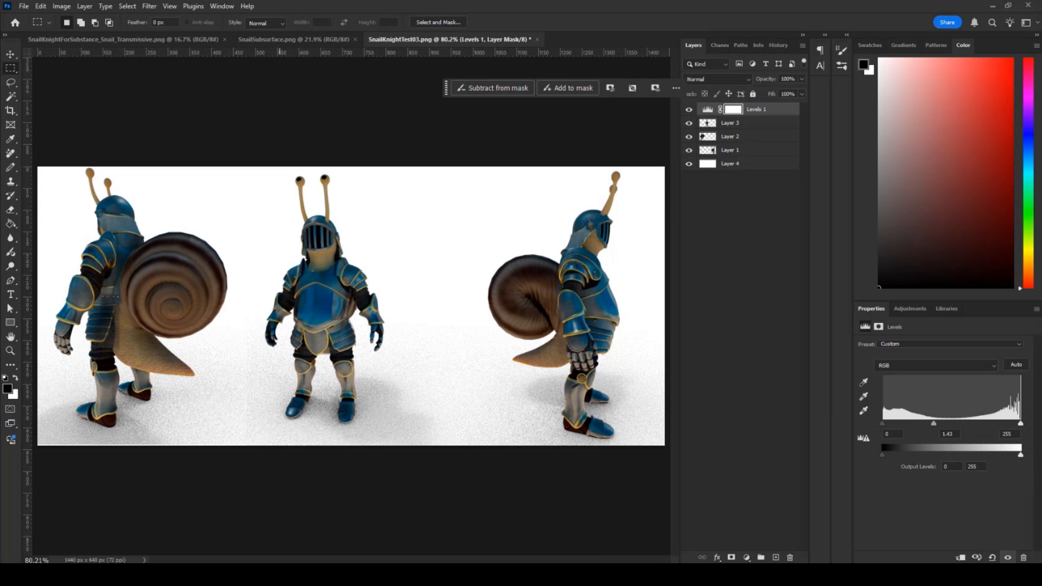
mouse_move(329, 575)
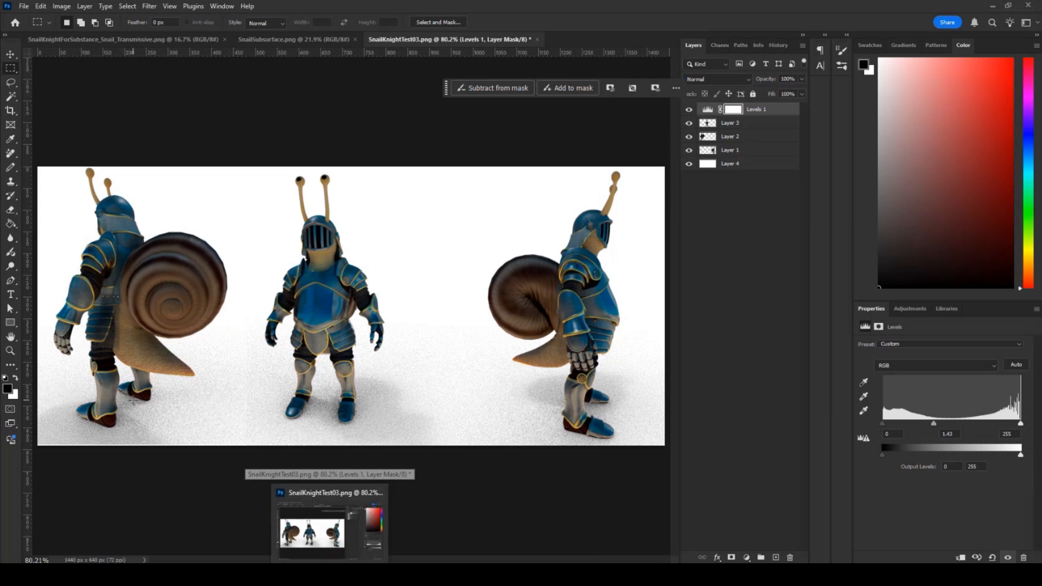